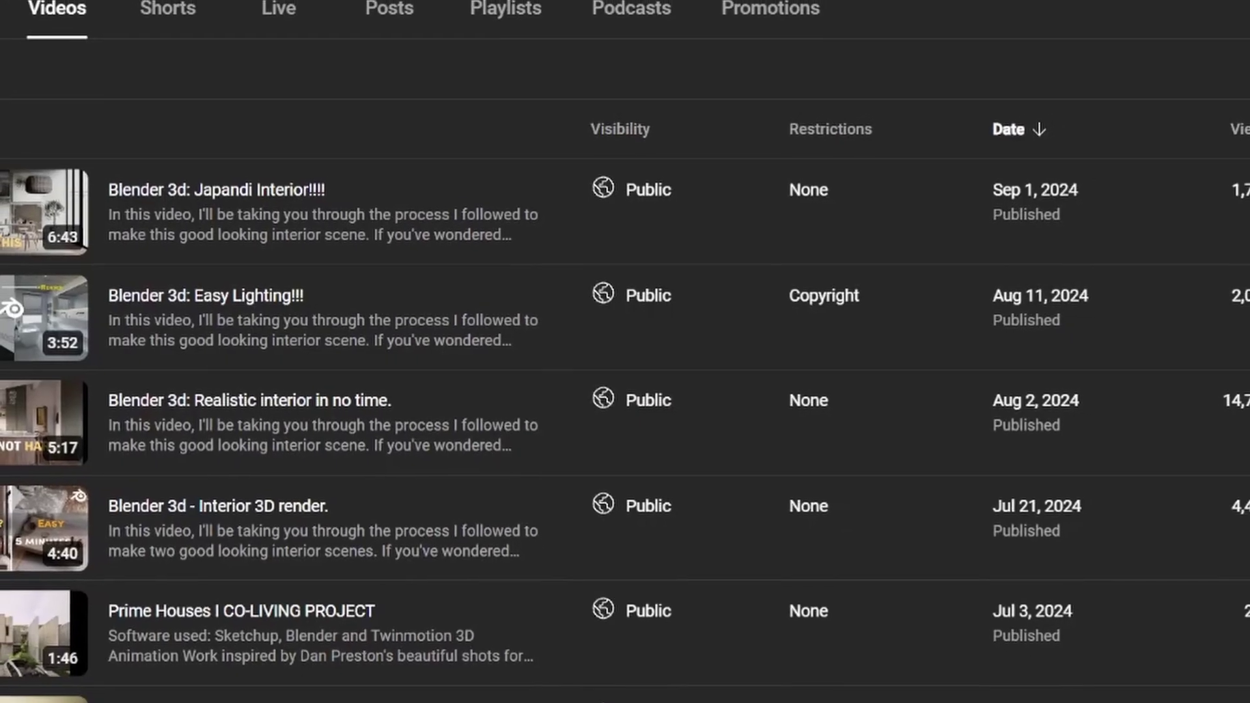
pyautogui.scroll(-1, 254, 330)
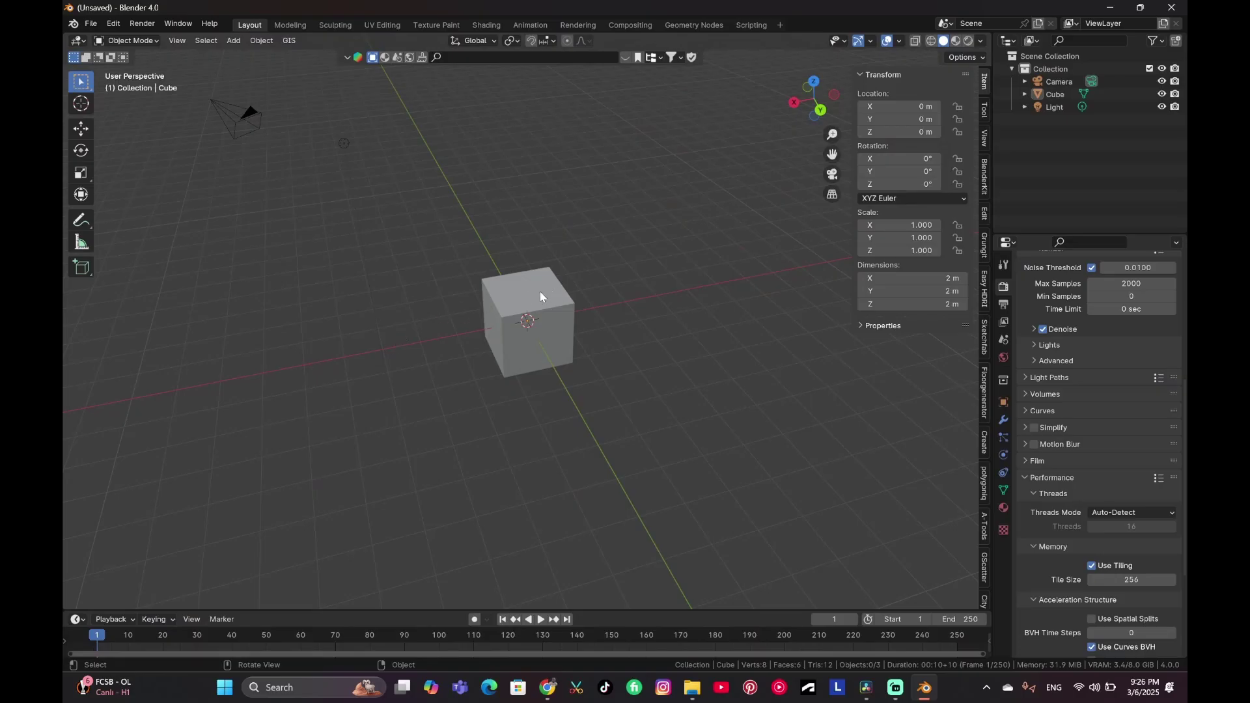
pyautogui.moveTo(533, 300); pyautogui.dragTo(183, 469, button='middle')
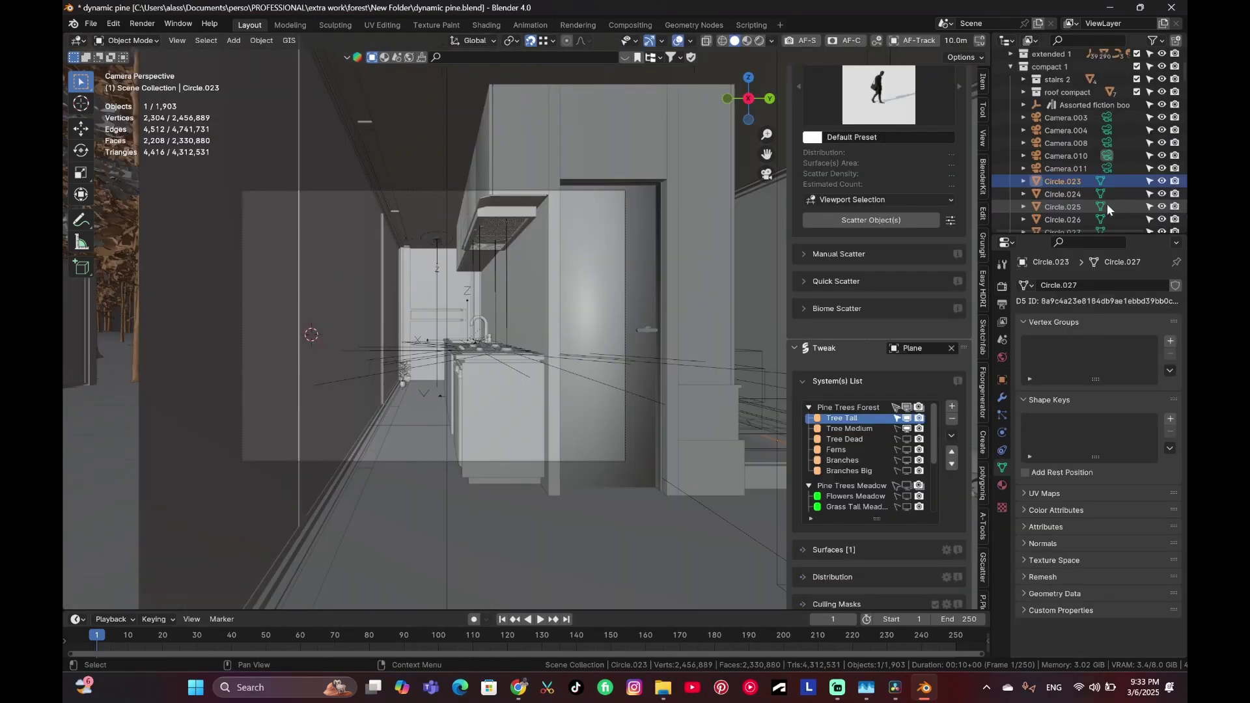
pyautogui.scroll(5, 1111, 203)
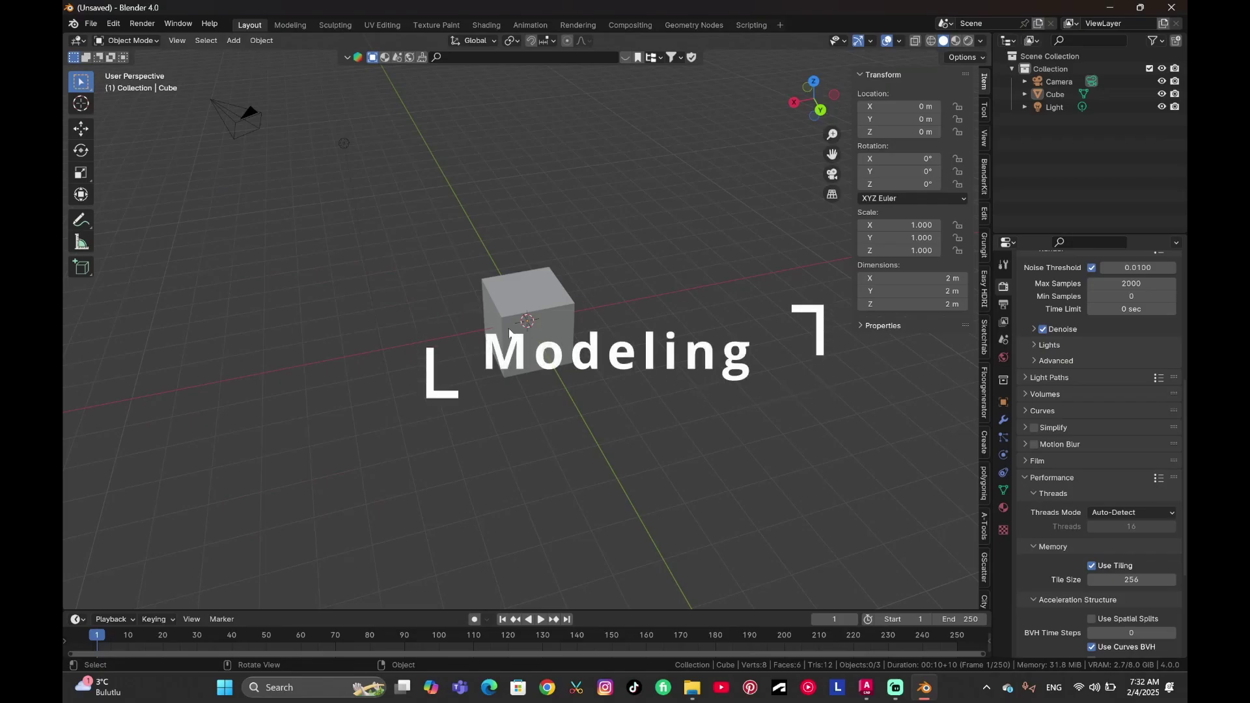
# Switch to AutoCAD and examine the floor plan drawing with its walls, doors and furniture.
pyautogui.click(866, 688)
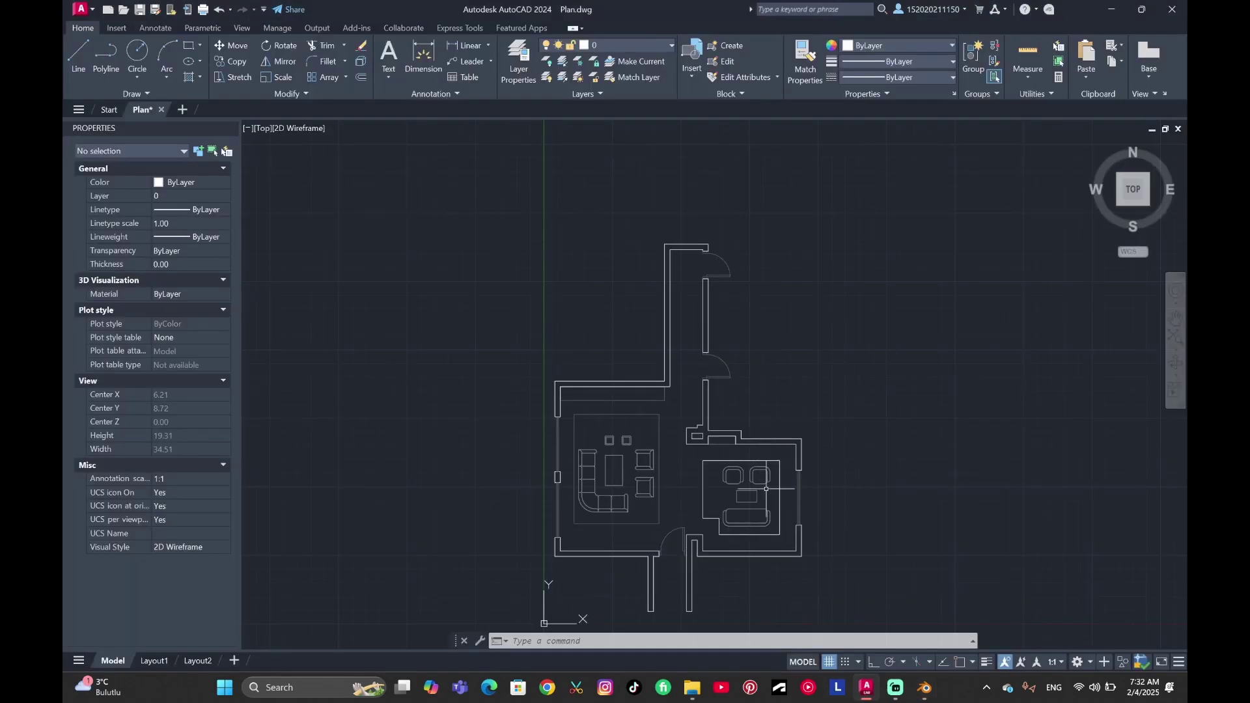
pyautogui.scroll(-2, 762, 489)
pyautogui.scroll(4, 684, 371)
pyautogui.scroll(-5, 746, 339)
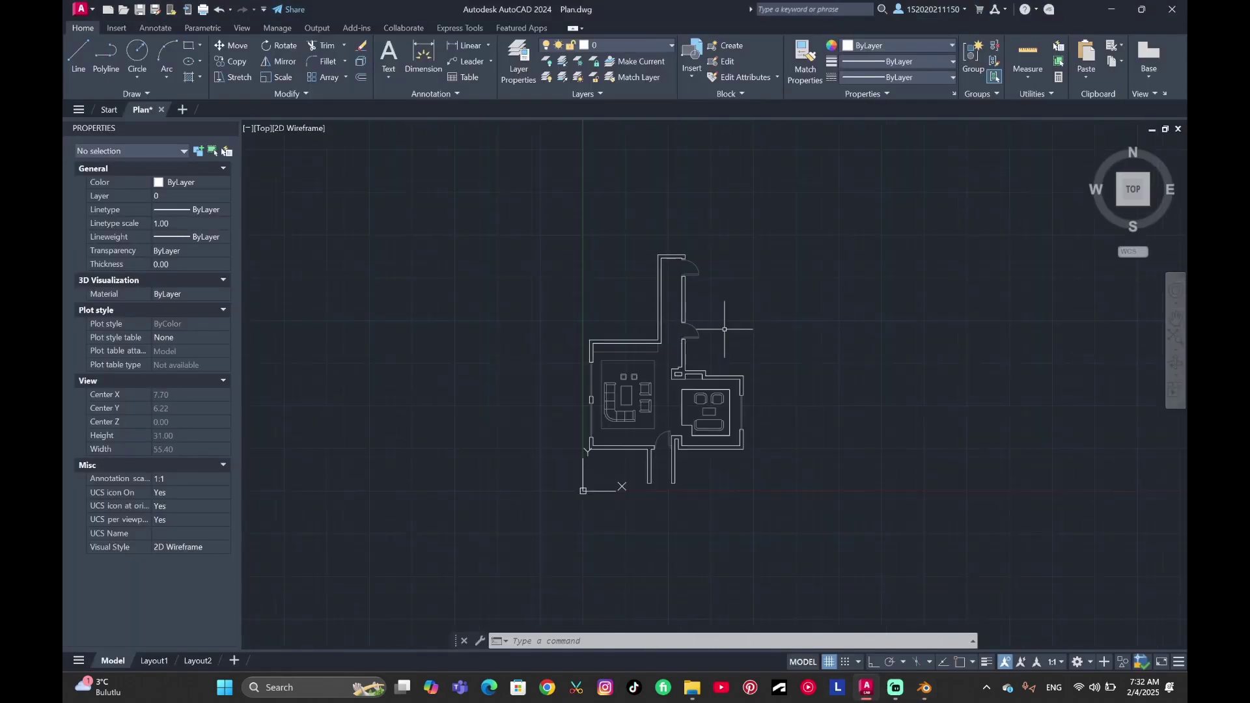
pyautogui.scroll(2, 645, 356)
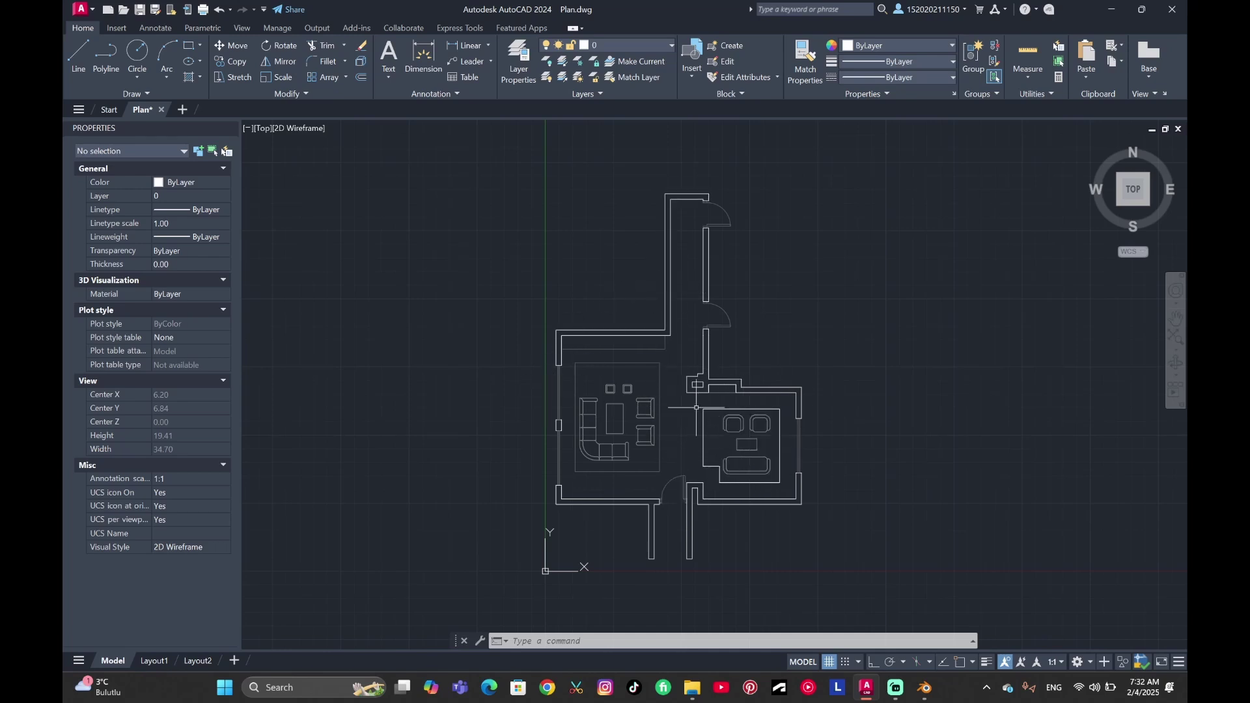
# Look through the file types available for saving the plan under another format, including DXF, and close without saving.
pyautogui.click(92, 13)
pyautogui.click(134, 178)
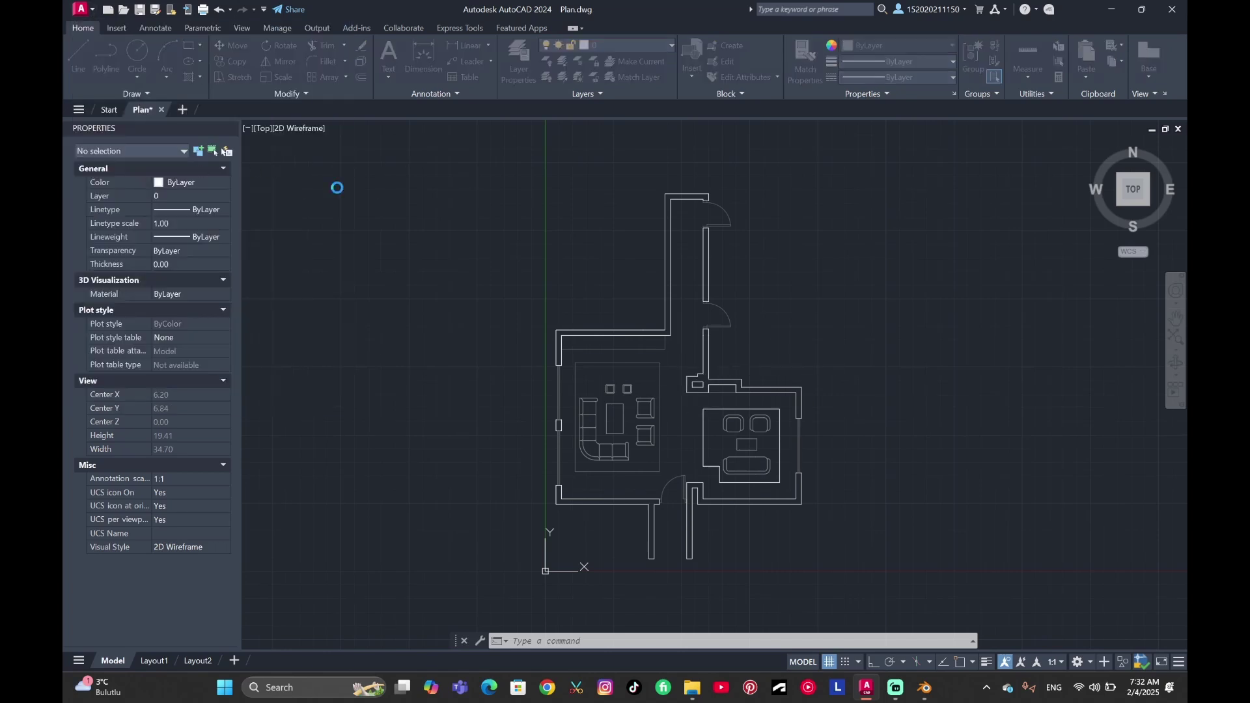
pyautogui.click(560, 484)
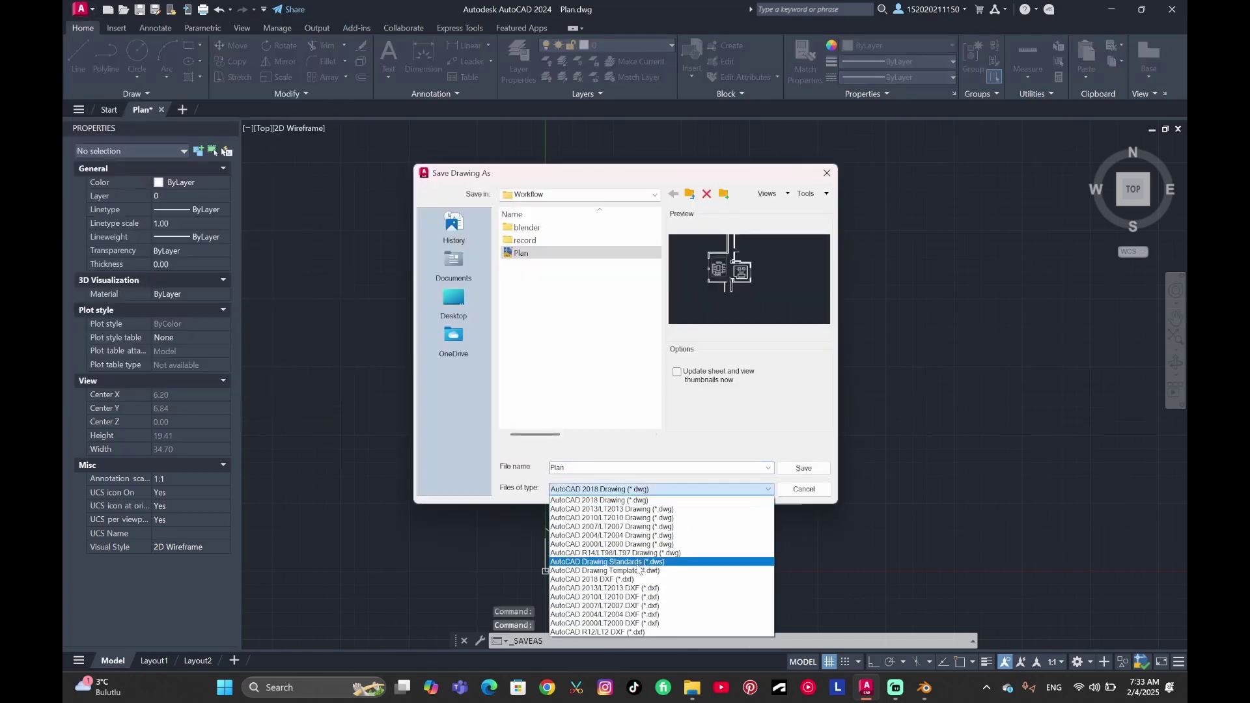
pyautogui.click(827, 173)
pyautogui.click(827, 173)
# Switch to Blender and delete the default camera, cube and light from the scene.
pyautogui.click(925, 689)
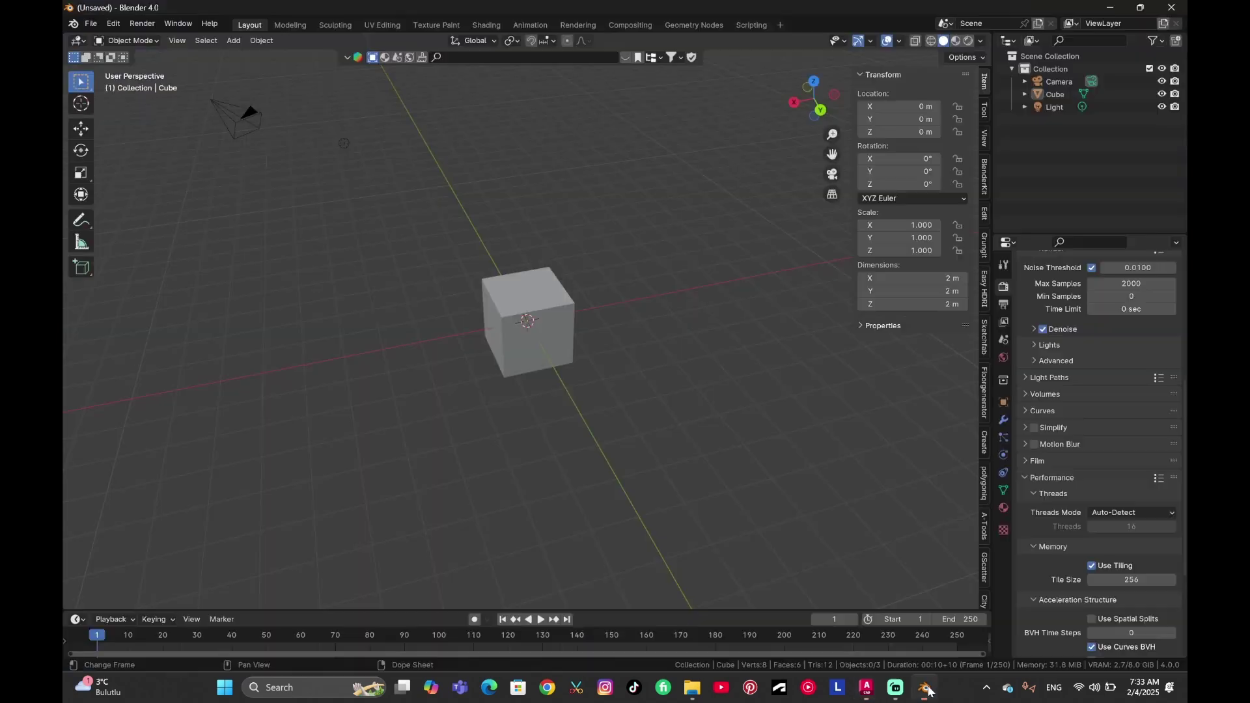
pyautogui.press('a')
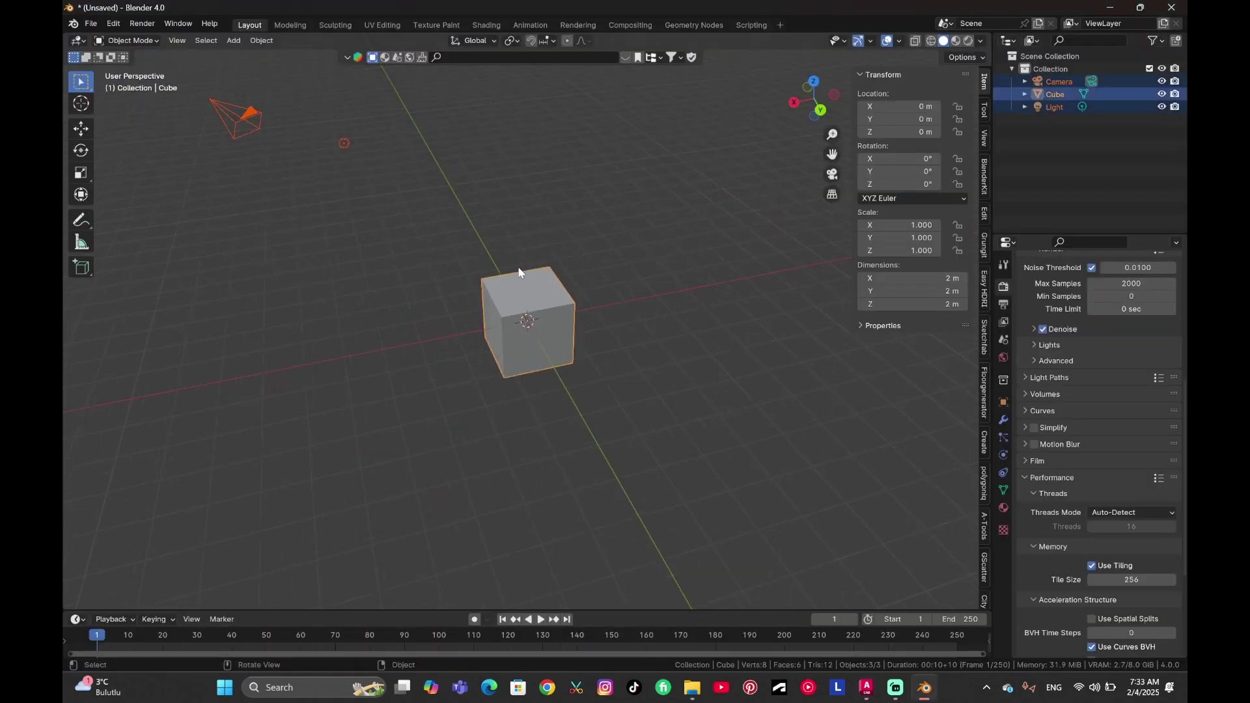
pyautogui.press('Delete')
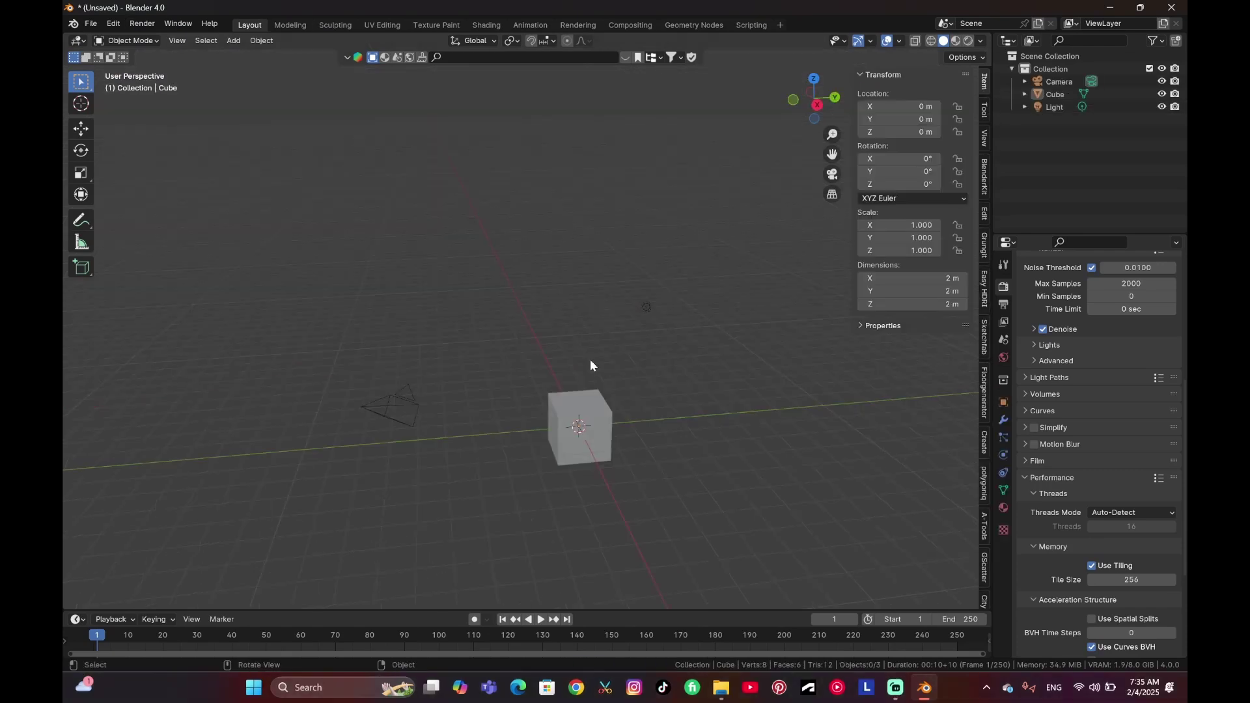
pyautogui.moveTo(589, 358); pyautogui.dragTo(609, 404, button='middle')
pyautogui.press('a')
pyautogui.press('Delete')
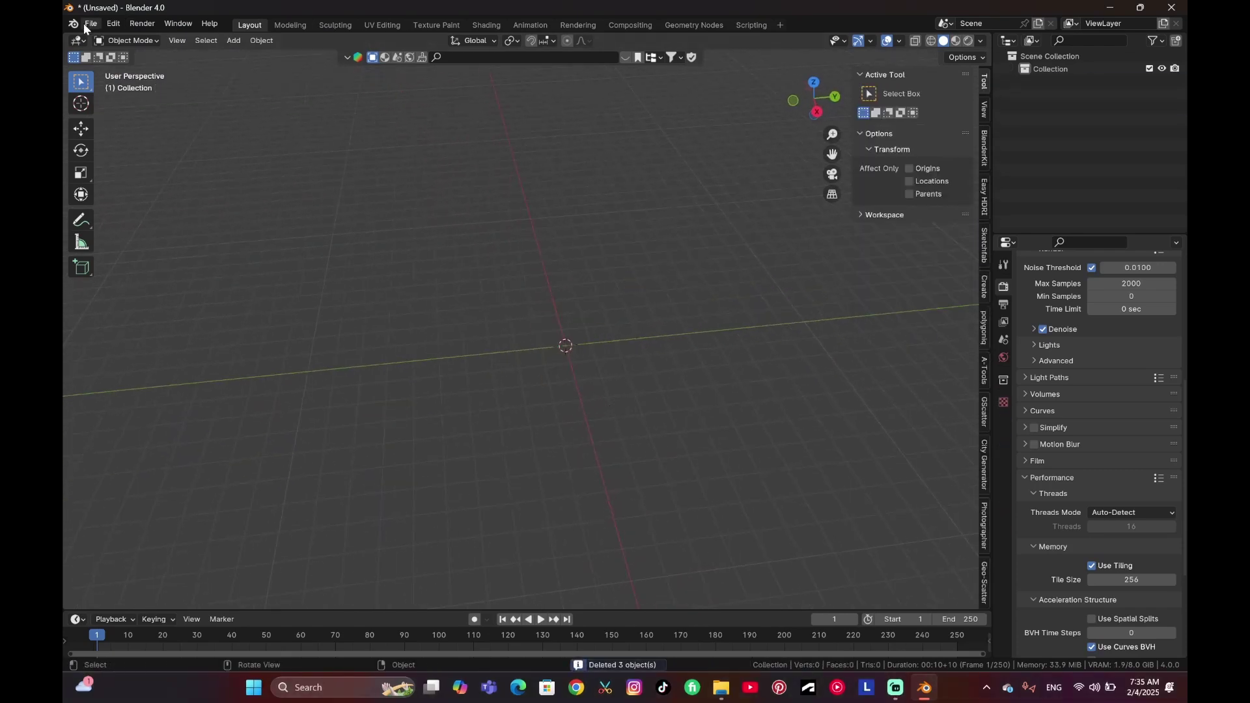
# Check in the add-on preferences whether the AutoCAD DXF import and export add-ons are enabled.
pyautogui.click(86, 22)
pyautogui.moveTo(189, 202)
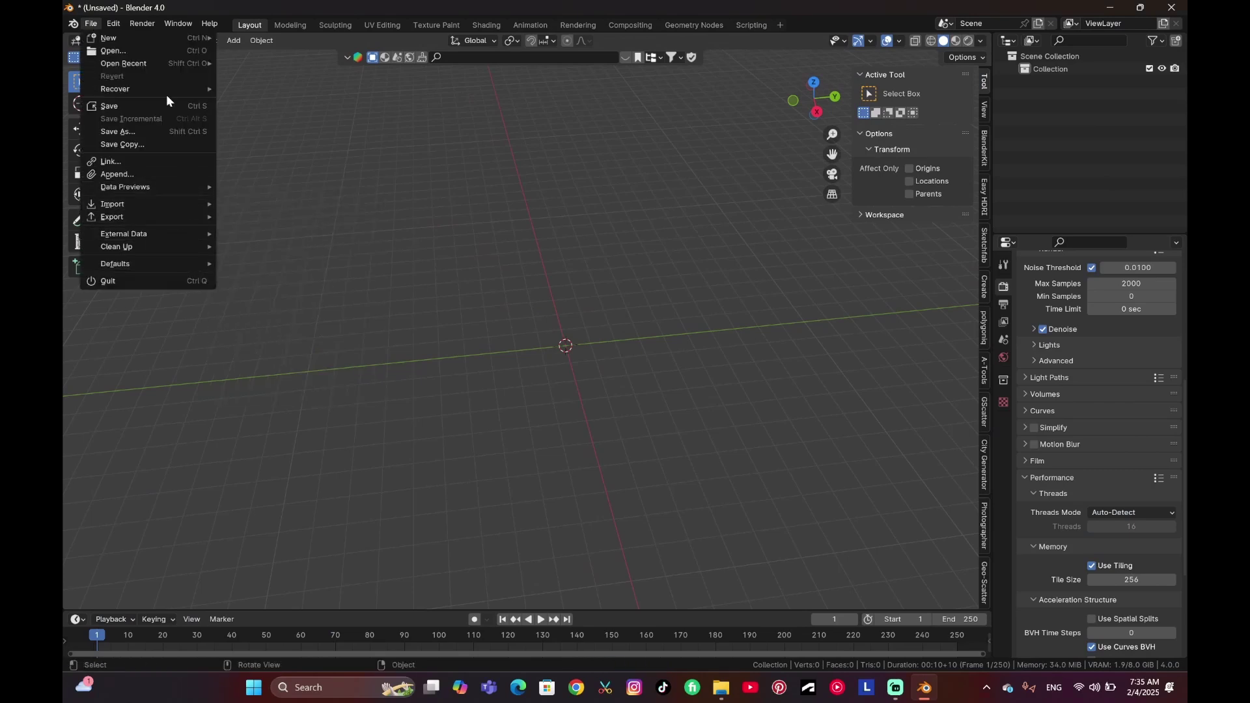
pyautogui.moveTo(114, 23)
pyautogui.click(154, 192)
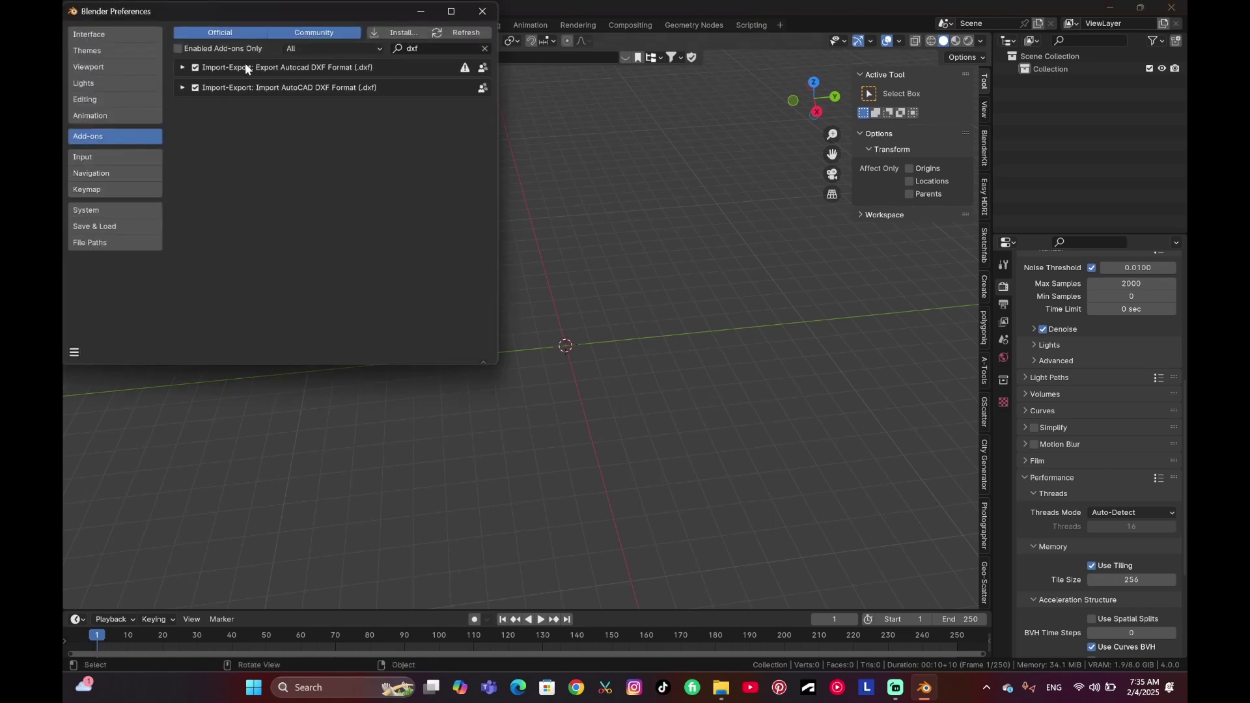
pyautogui.click(483, 12)
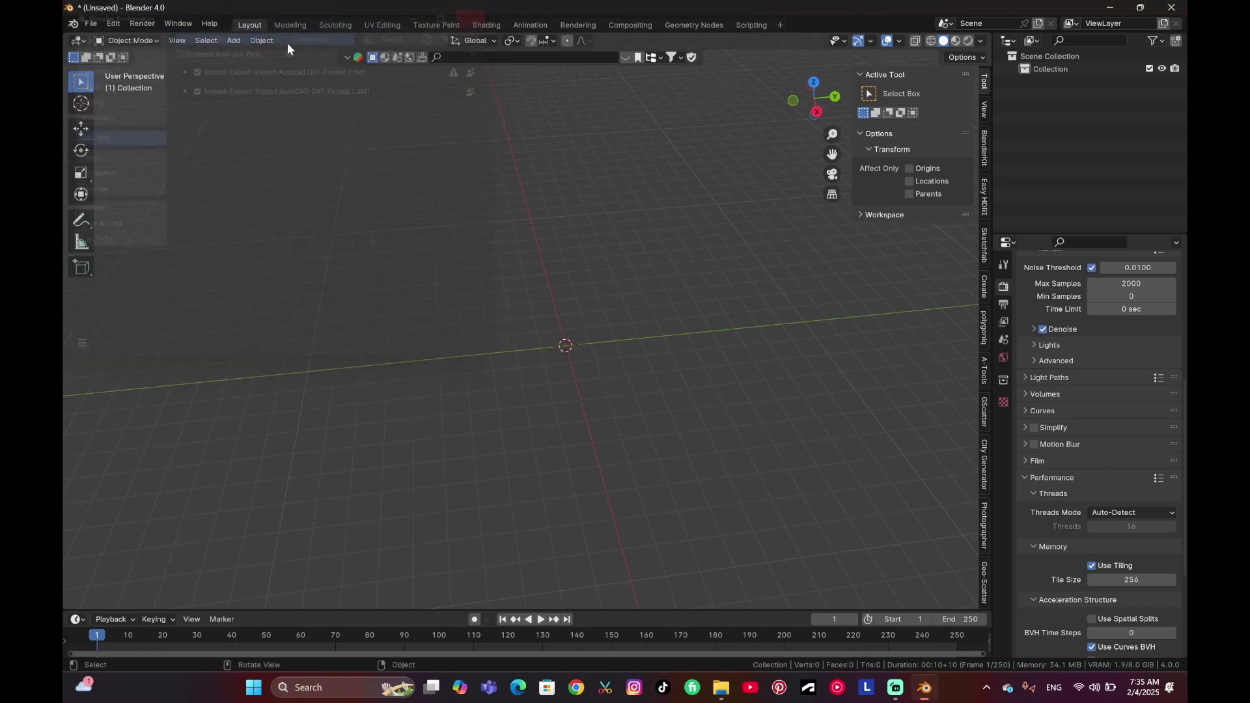
# Import Plan.dxf from the Workflow folder as an AutoCAD DXF file with the existing import options.
pyautogui.click(90, 24)
pyautogui.moveTo(137, 205)
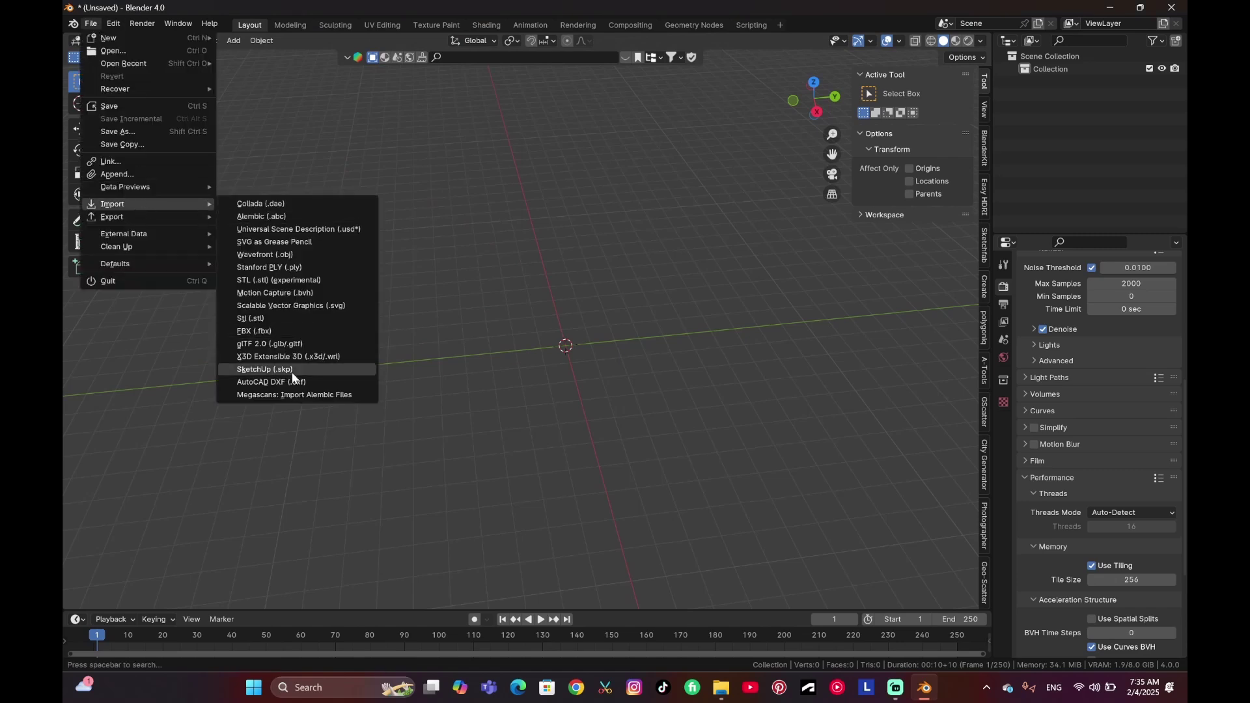
pyautogui.click(292, 382)
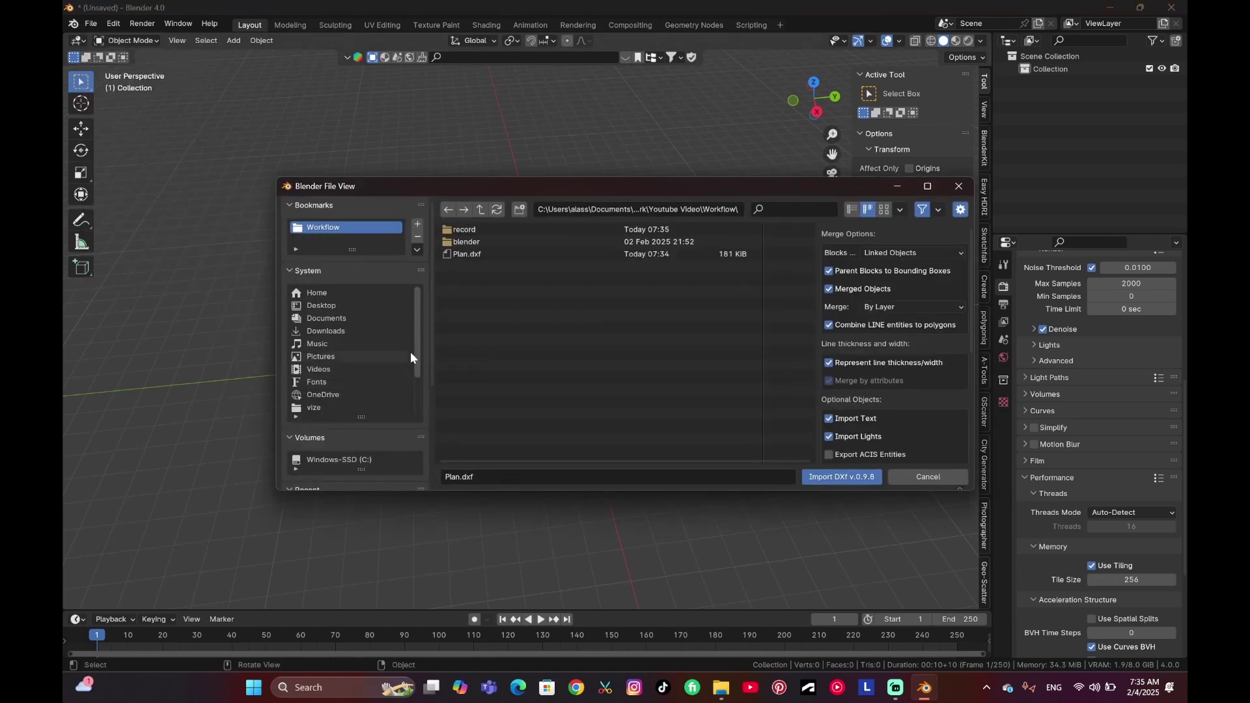
pyautogui.doubleClick(494, 253)
# Select the three imported plan curves and move them into a new collection named plans.
pyautogui.moveTo(744, 360); pyautogui.dragTo(547, 296, button='middle')
pyautogui.click(1115, 108)
pyautogui.click(1115, 94)
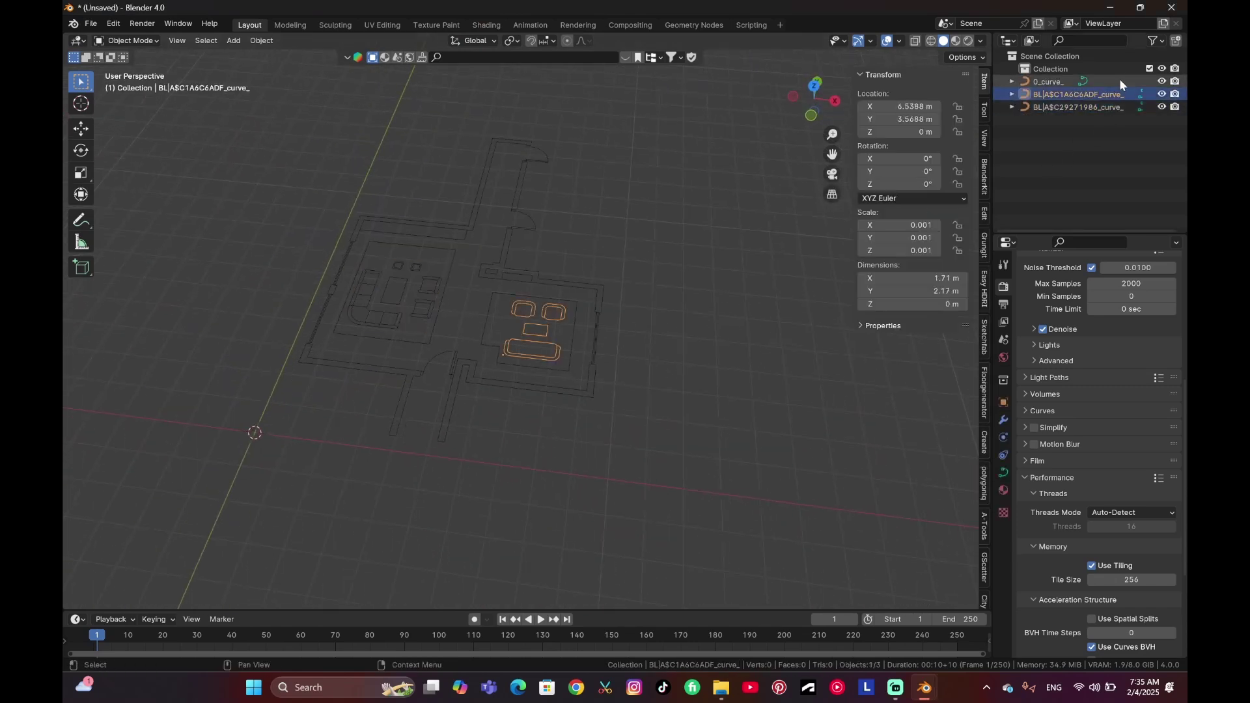
pyautogui.click(1120, 80)
pyautogui.click(1115, 95)
pyautogui.click(1116, 108)
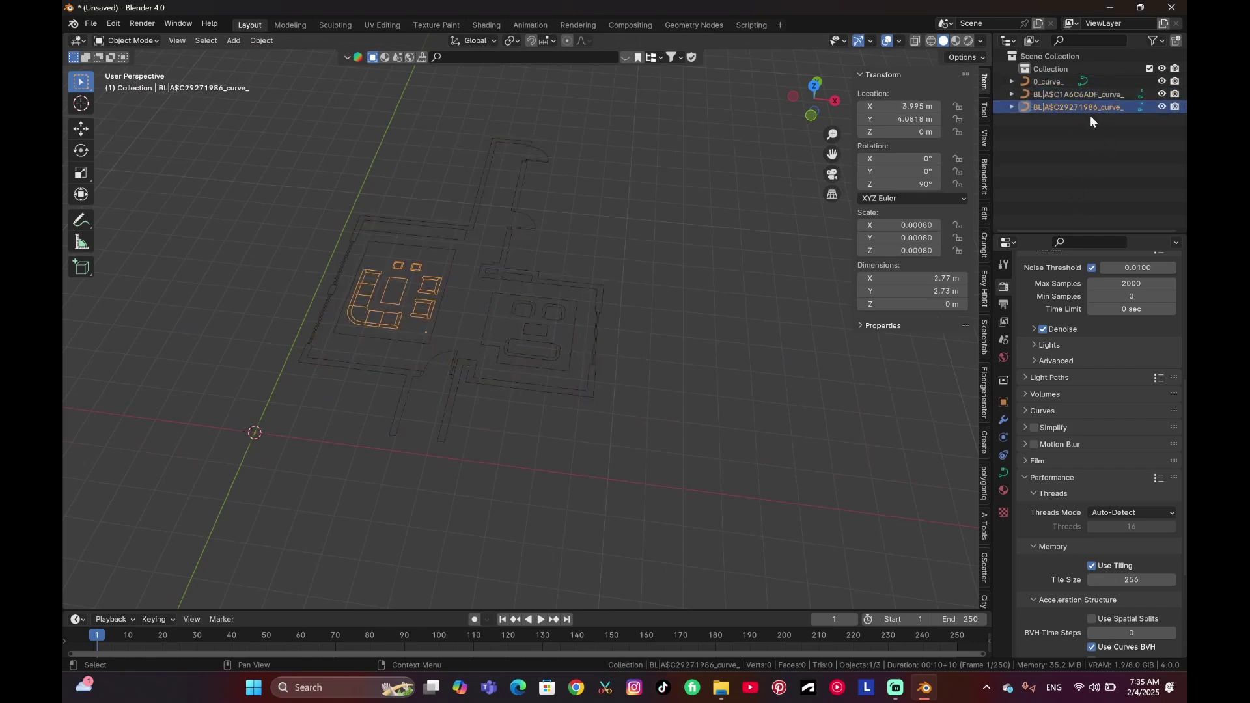
pyautogui.keyDown('shift'); pyautogui.click(1117, 81); pyautogui.keyUp('shift')
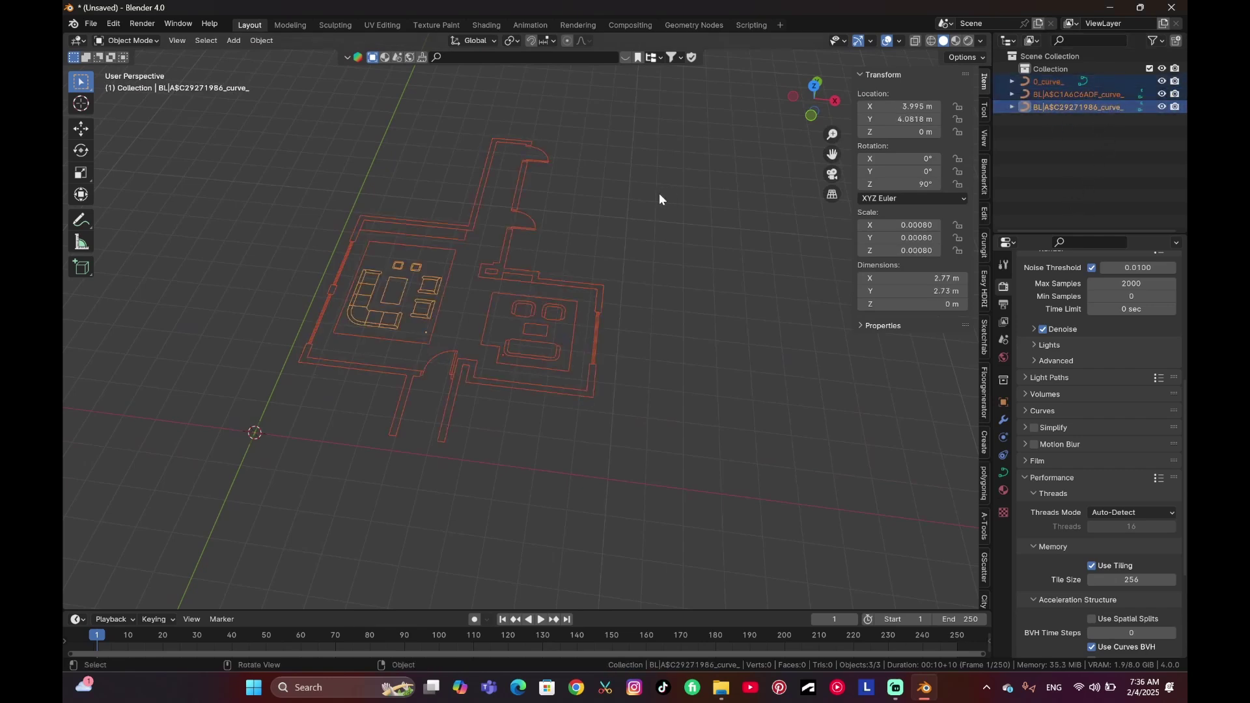
pyautogui.press('m')
pyautogui.click(561, 224)
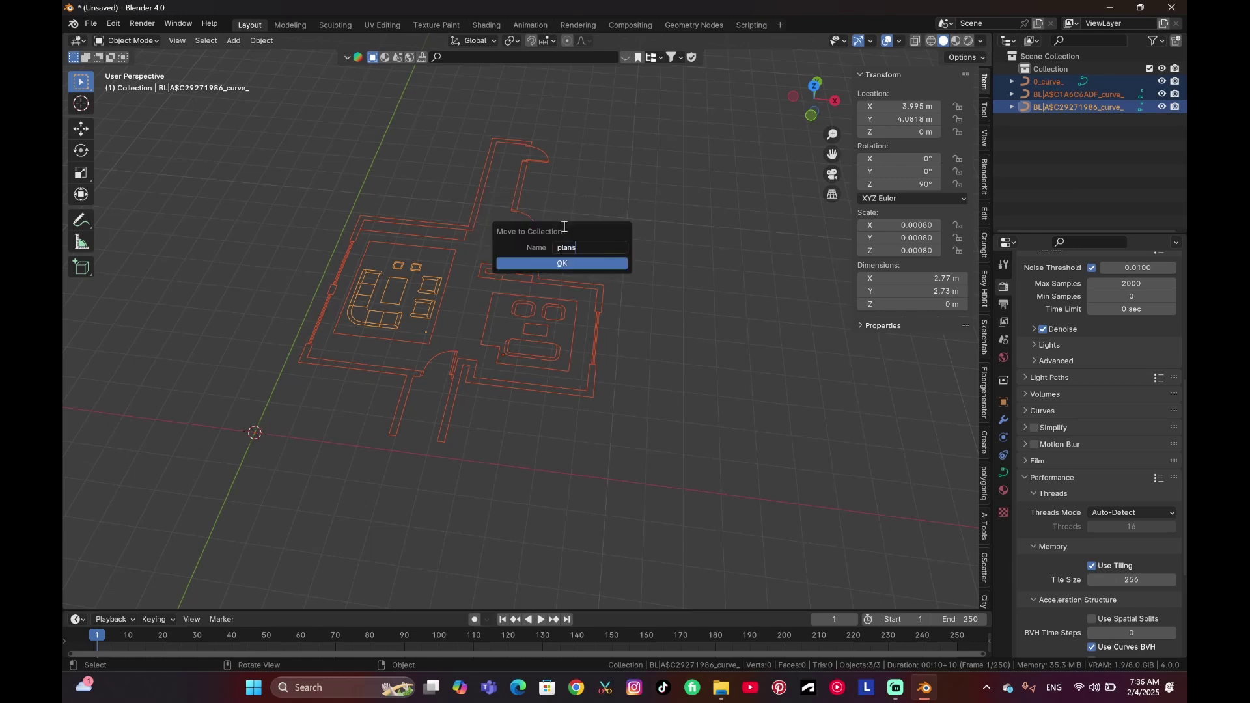
pyautogui.click(548, 264)
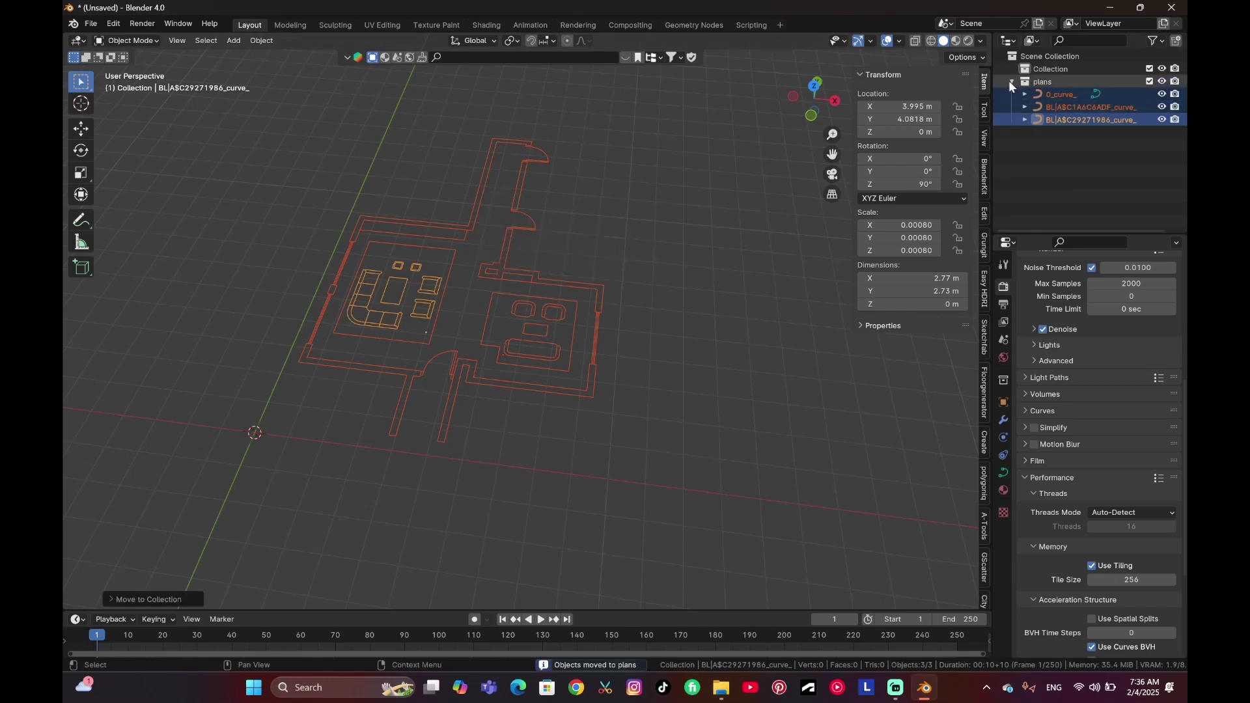
# Show the selectability toggles in the outliner, make the plans collection unselectable and test it with box selections over the plan.
pyautogui.click(1156, 41)
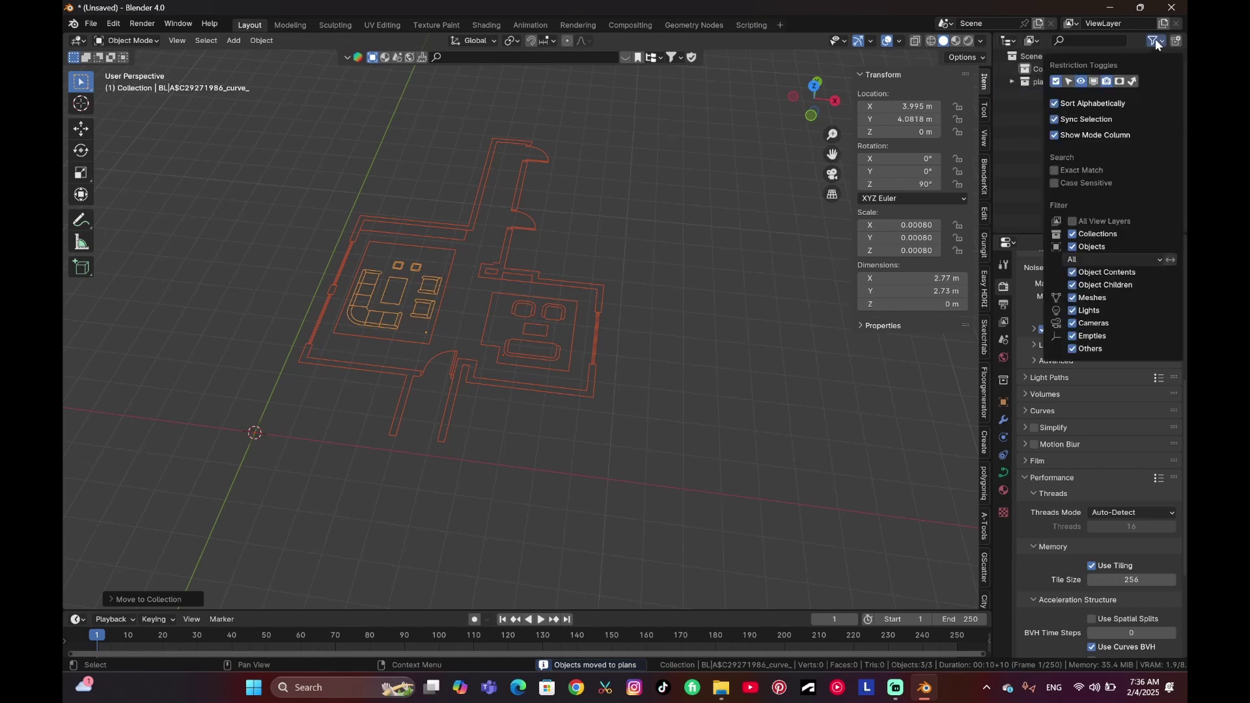
pyautogui.click(1068, 82)
pyautogui.click(1149, 81)
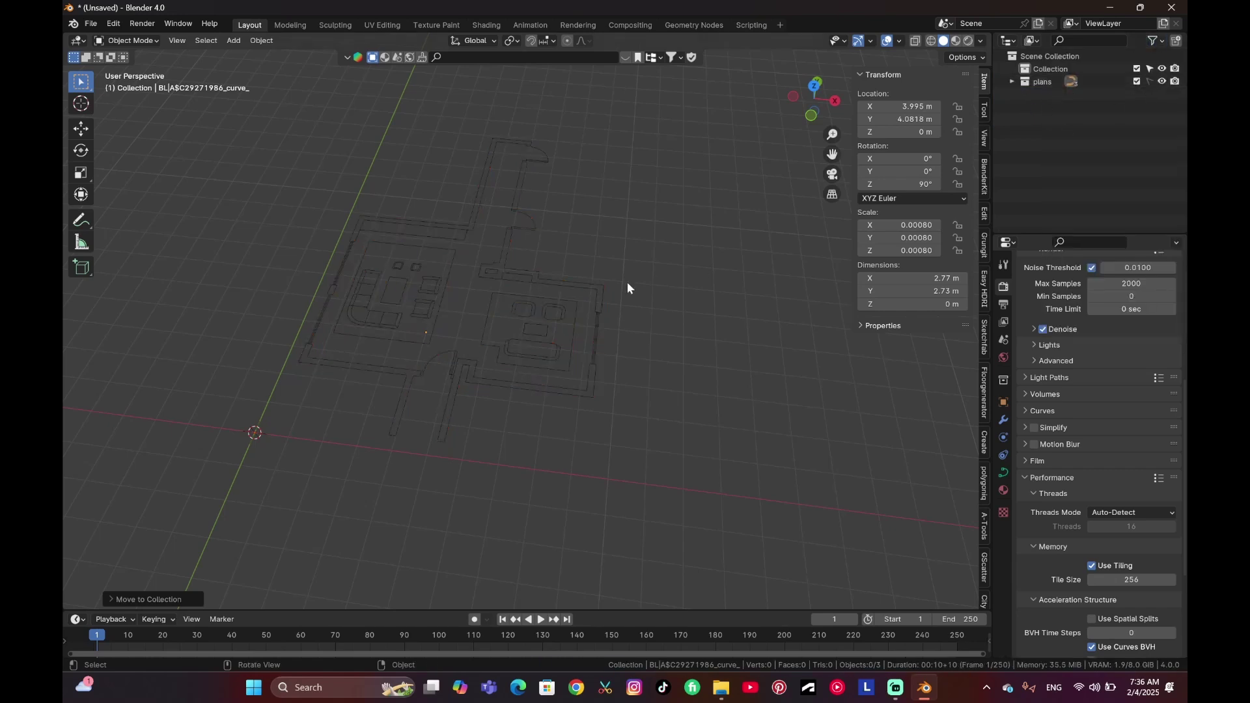
pyautogui.moveTo(584, 244); pyautogui.dragTo(423, 362)
pyautogui.moveTo(566, 137); pyautogui.dragTo(430, 247)
pyautogui.moveTo(636, 173); pyautogui.dragTo(518, 231, button='middle')
# Add two new collections under the Scene Collection and place them above the existing collections.
pyautogui.click(1050, 56)
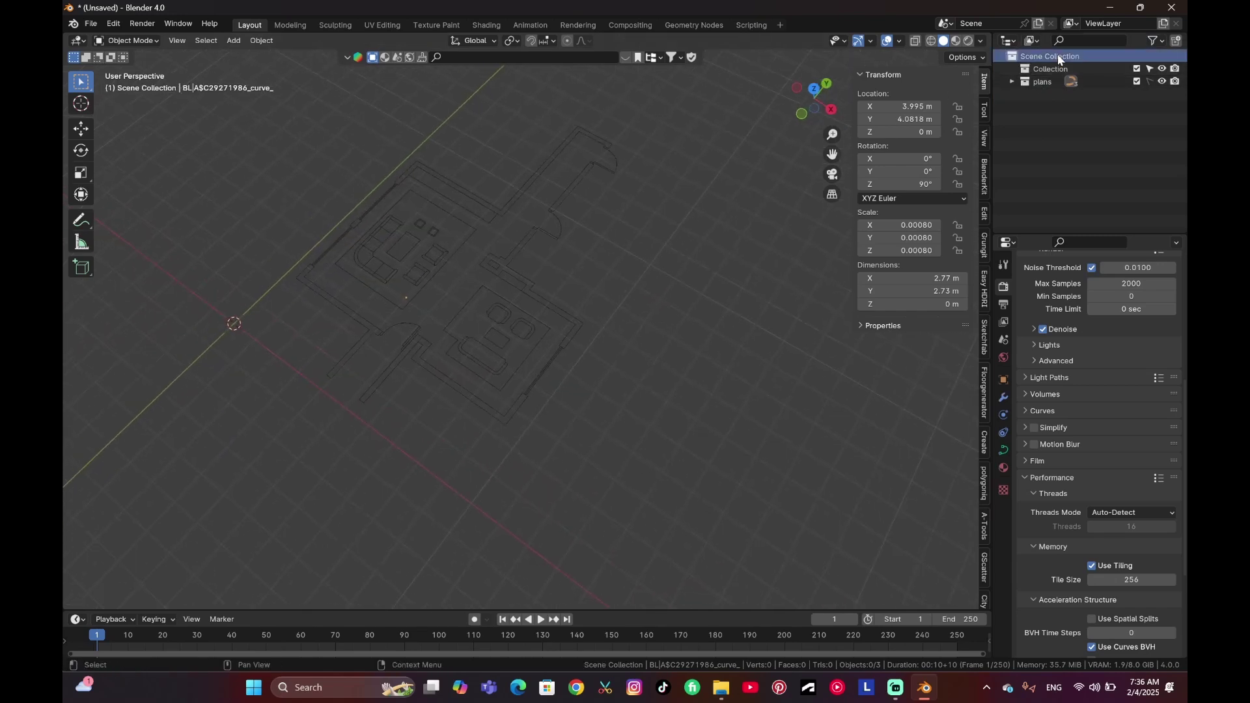
pyautogui.rightClick(1055, 56)
pyautogui.click(1049, 54)
pyautogui.rightClick(1065, 60)
pyautogui.click(1061, 69)
pyautogui.click(1065, 99)
pyautogui.keyDown('shift'); pyautogui.click(1064, 107); pyautogui.keyUp('shift')
pyautogui.moveTo(1060, 96); pyautogui.dragTo(1059, 65)
# Rename the three empty collections above plans as floor, wall and ceiling.
pyautogui.doubleClick(1056, 70)
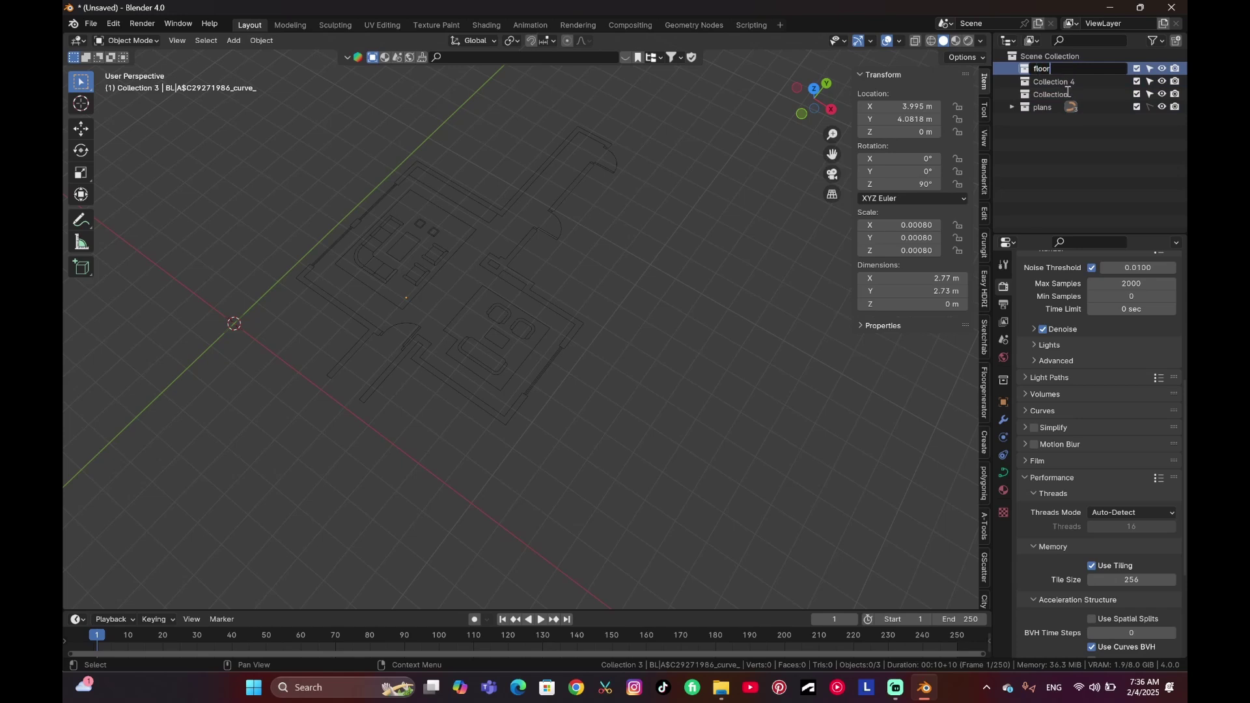
pyautogui.doubleClick(1068, 83)
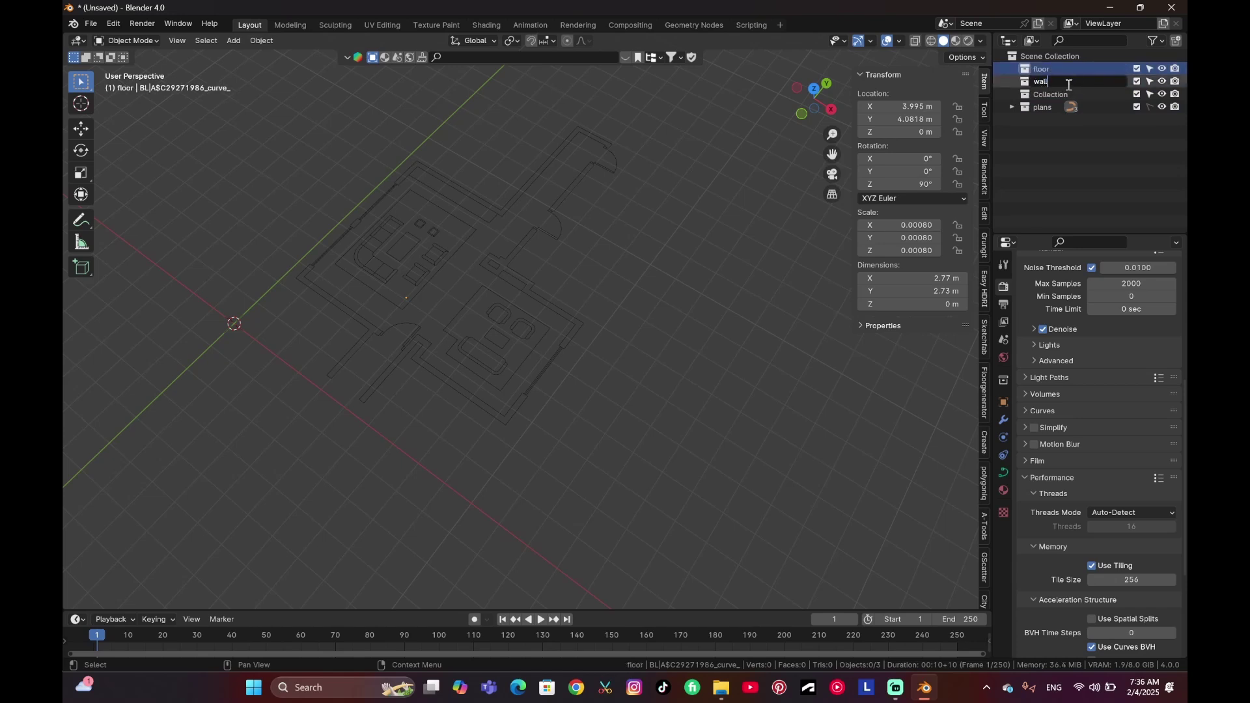
pyautogui.press('Return')
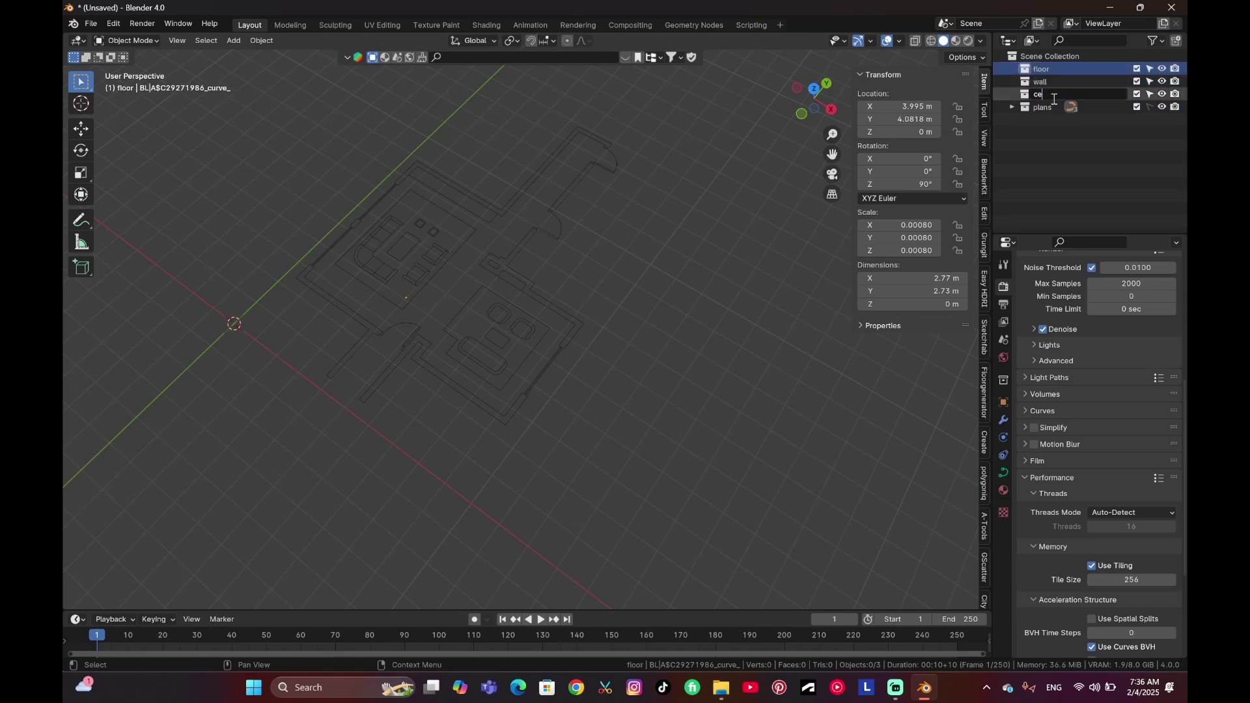
pyautogui.press('Return')
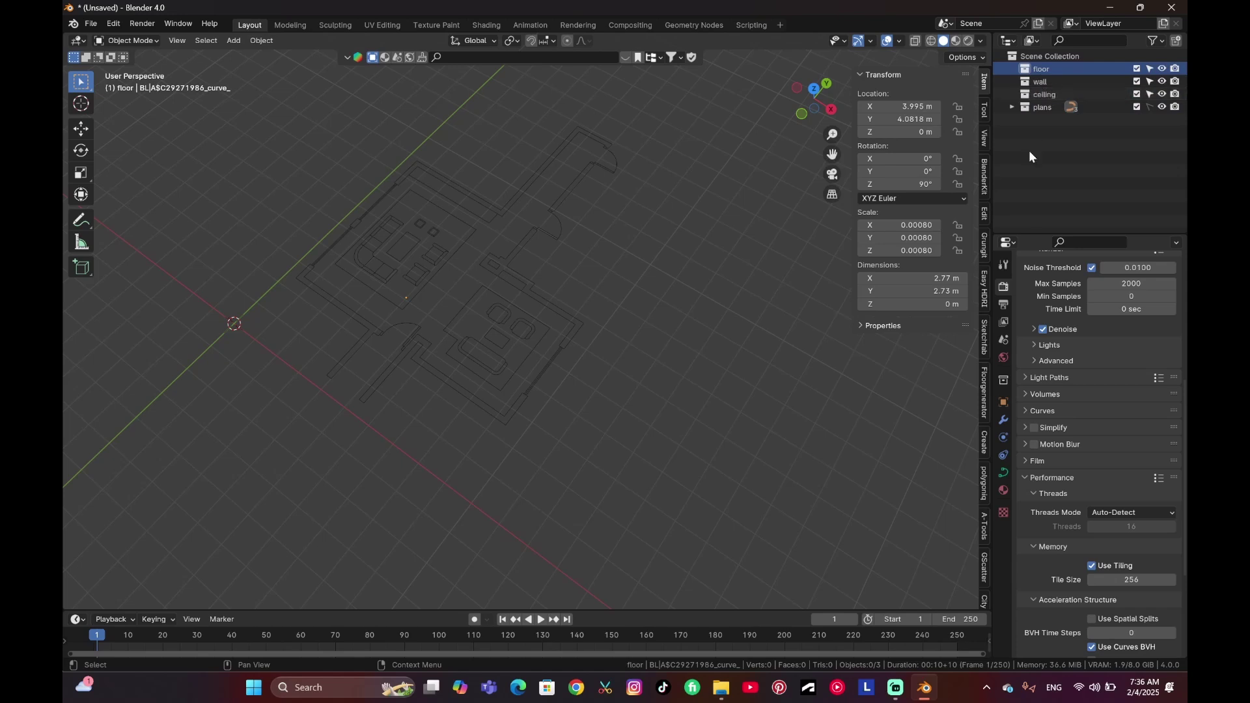
# Search the add-on preferences for "ext" to check whether the Extra Objects add-ons are enabled.
pyautogui.moveTo(405, 214); pyautogui.dragTo(449, 207, button='middle')
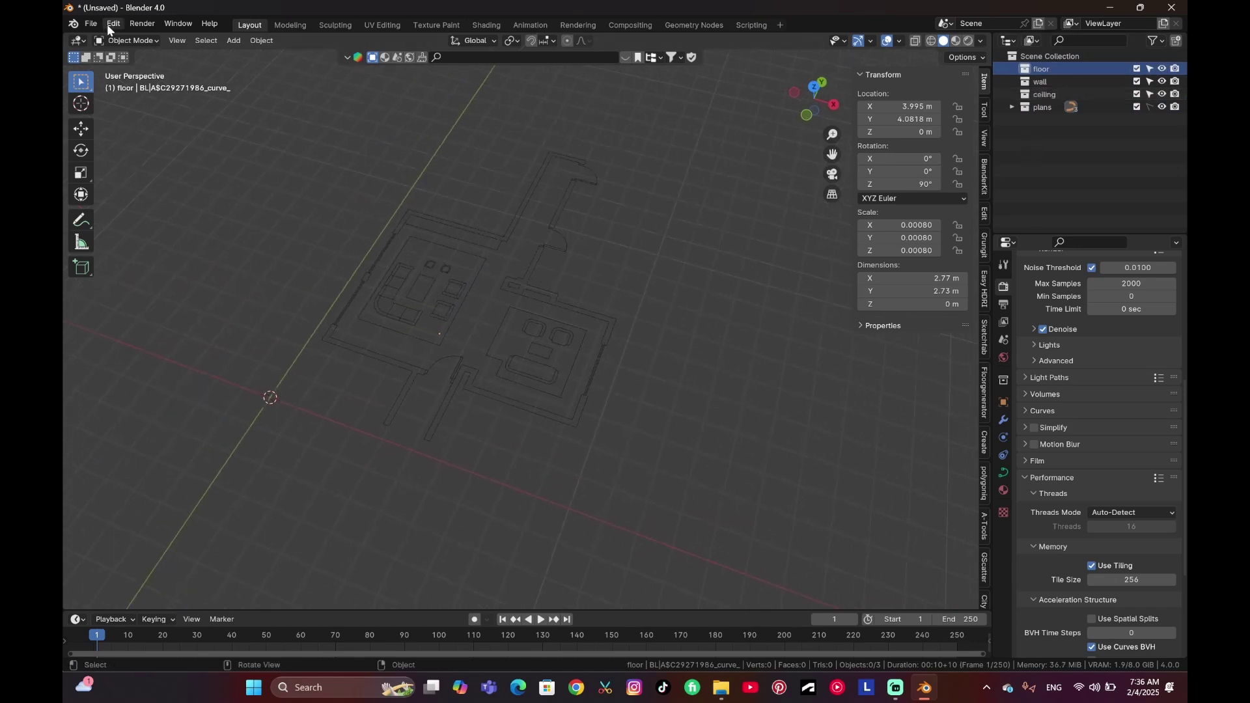
pyautogui.click(108, 24)
pyautogui.click(138, 188)
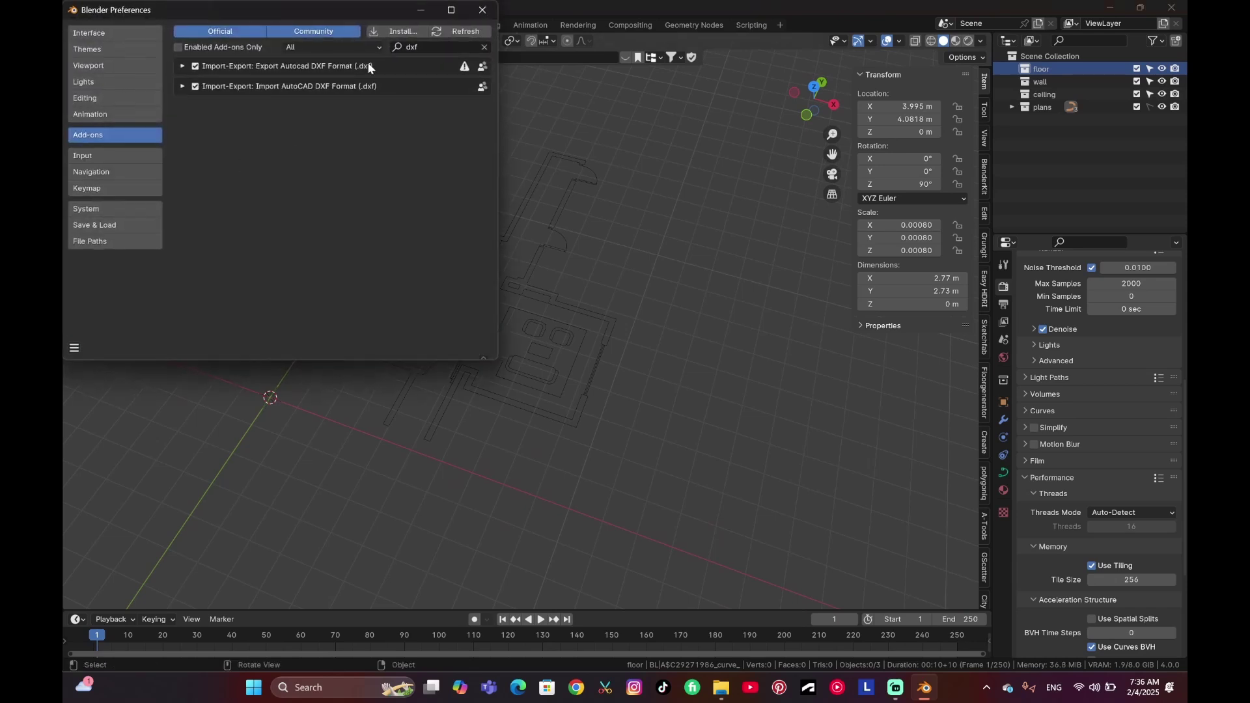
pyautogui.click(439, 47)
pyautogui.write('dxf')
pyautogui.press('BackSpace')
pyautogui.press('BackSpace')
pyautogui.press('BackSpace')
pyautogui.write('ext')
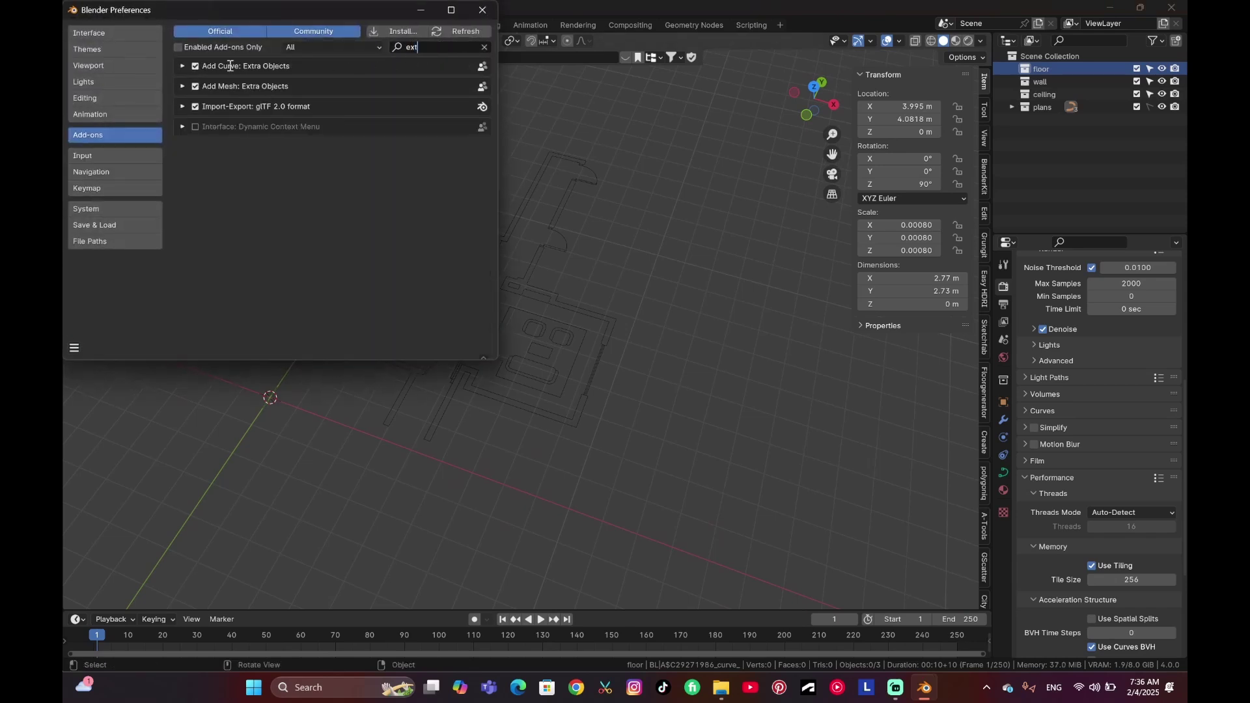
pyautogui.click(483, 10)
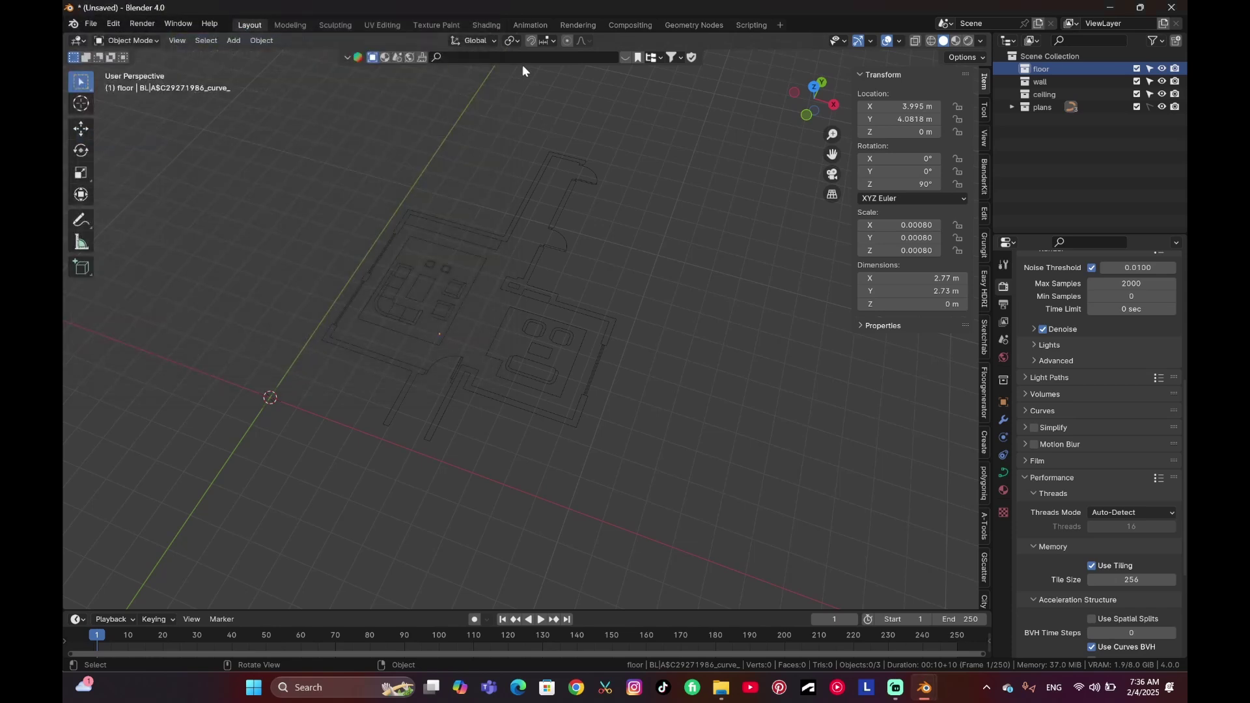
# Turn on snapping and set the snap target to Vertex.
pyautogui.click(532, 41)
pyautogui.click(550, 40)
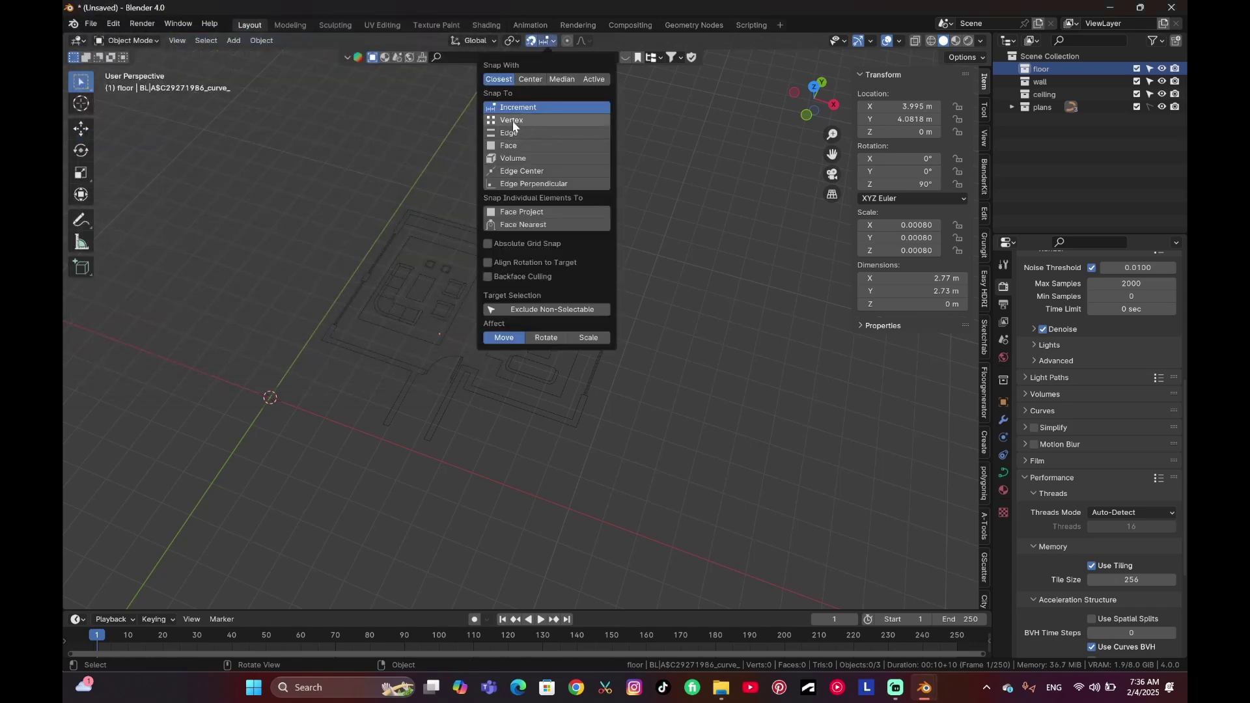
pyautogui.click(514, 122)
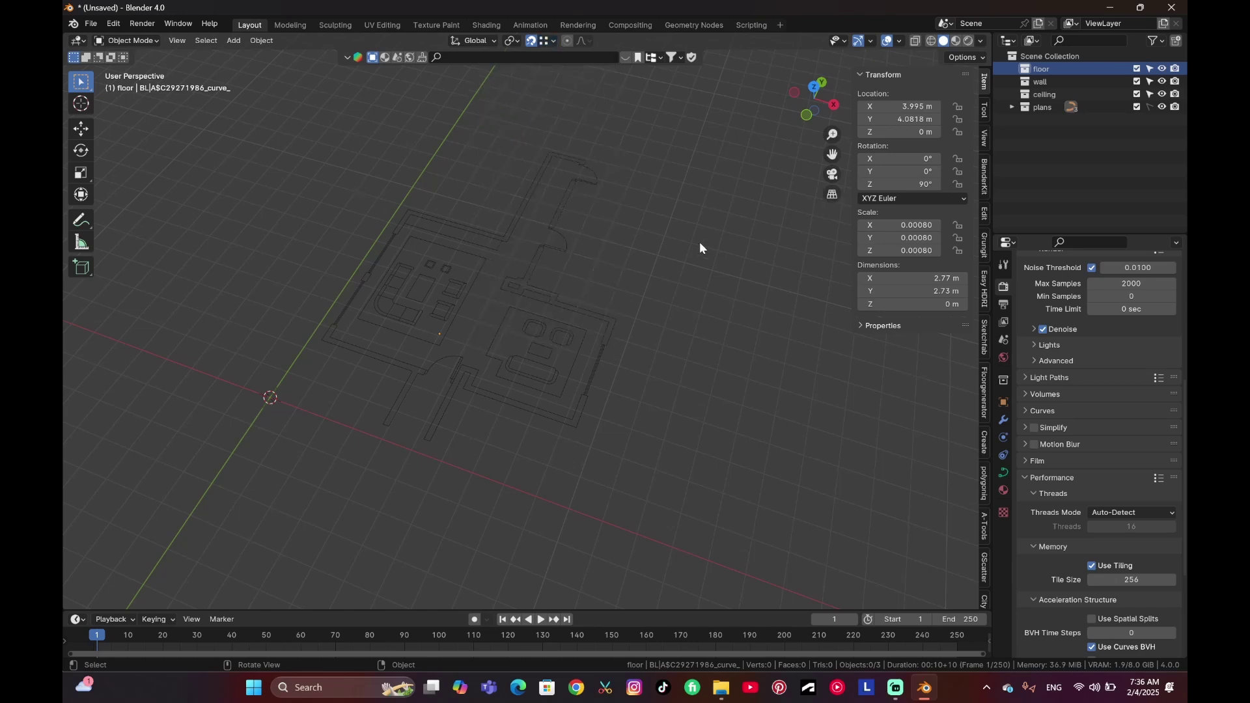
# Add a single vertex in the floor collection and snap it to the plan's outer corner at the entrance corridor.
pyautogui.hotkey('shift', 'a')
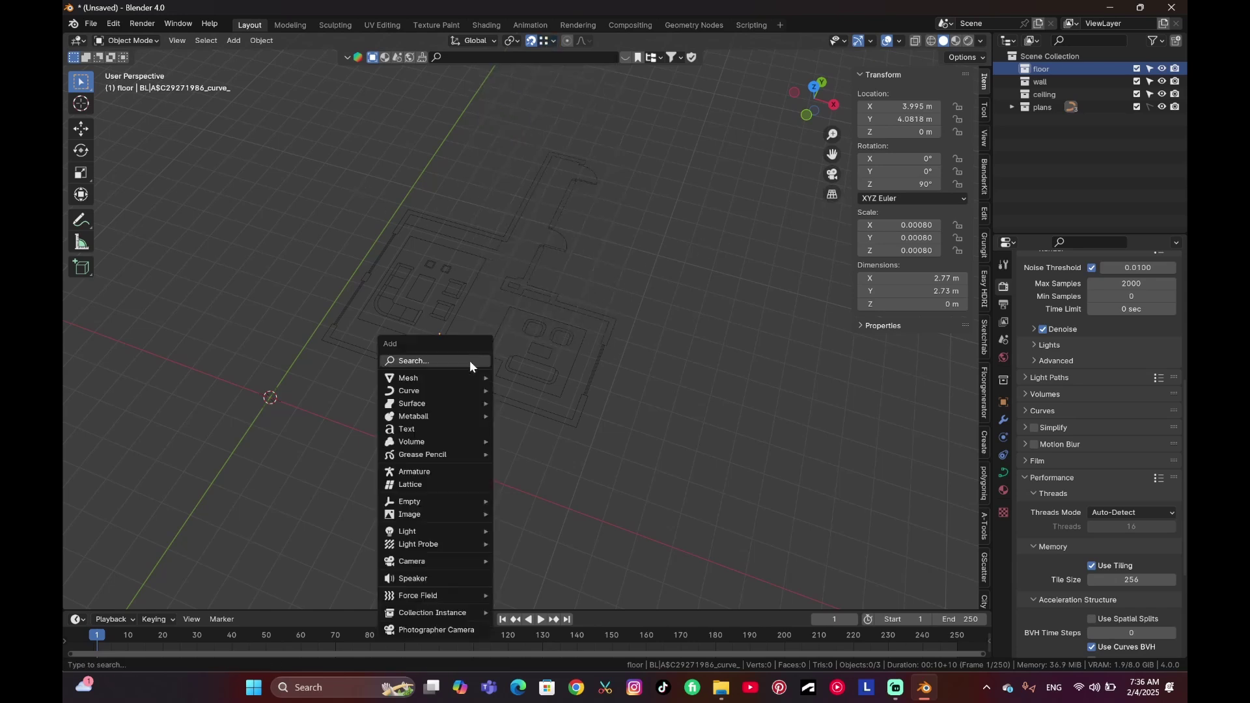
pyautogui.moveTo(459, 378)
pyautogui.moveTo(589, 216)
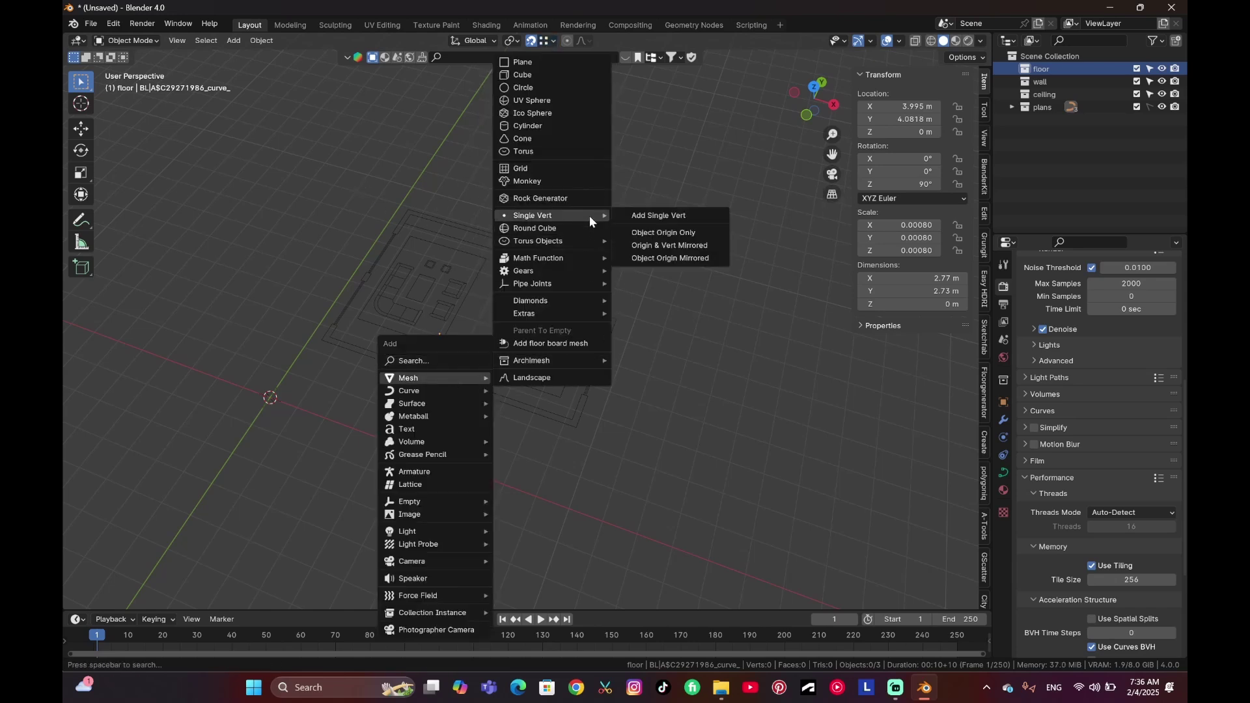
pyautogui.click(667, 219)
pyautogui.scroll(3, 550, 291)
pyautogui.keyDown('shift'); pyautogui.moveTo(418, 440); pyautogui.dragTo(519, 360, button='middle'); pyautogui.keyUp('shift')
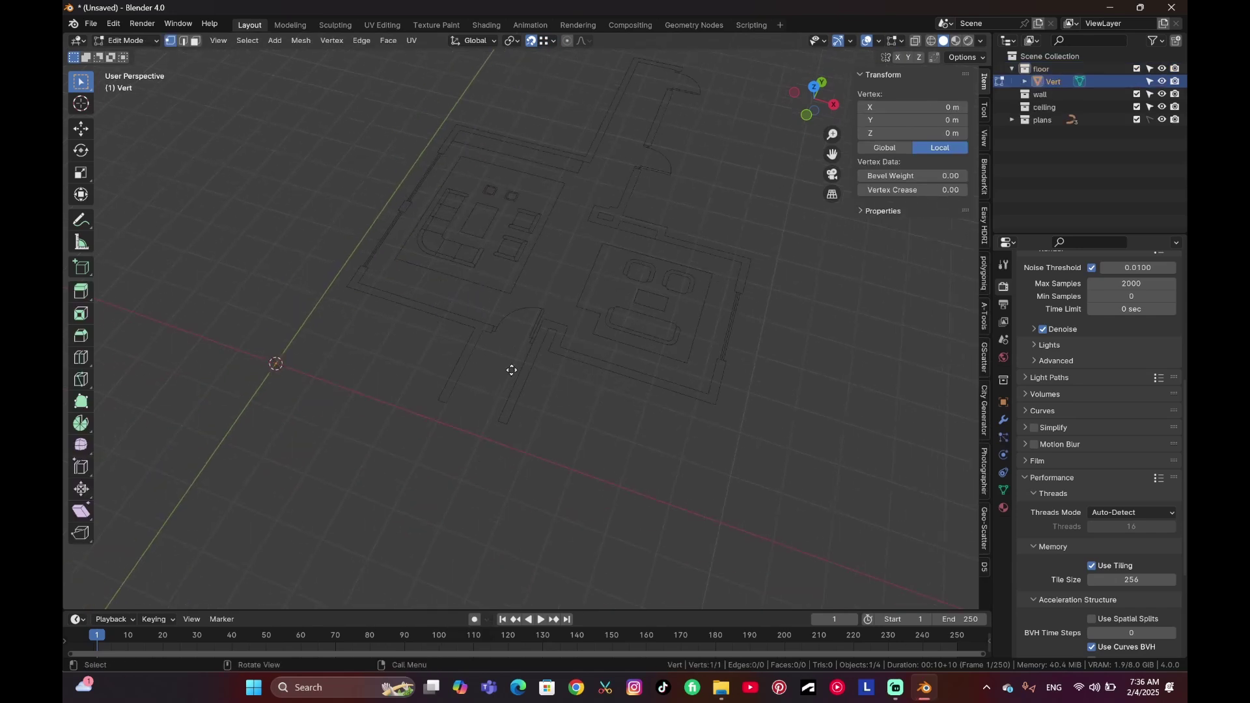
pyautogui.press('g')
pyautogui.click(430, 401)
pyautogui.moveTo(413, 391); pyautogui.dragTo(510, 377, button='middle')
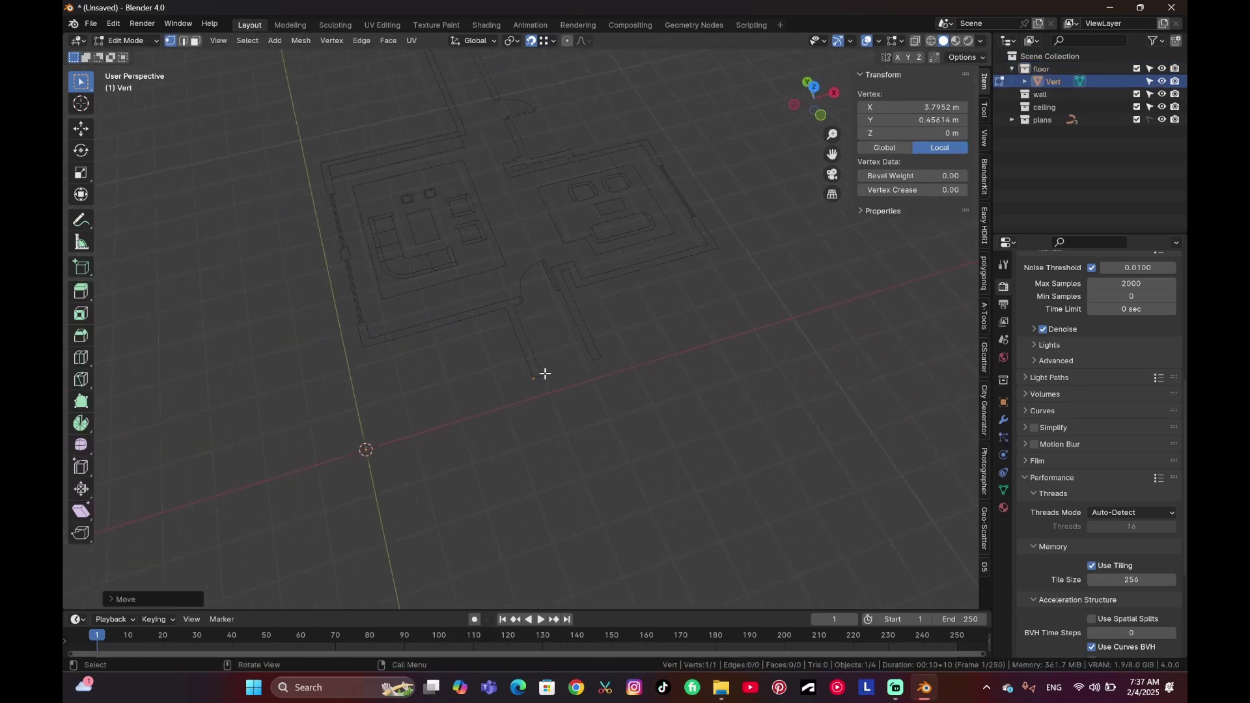
# Extrude the vertex from the entrance corridor around the larger room's outer corners to its junction with the long hallway.
pyautogui.press('e')
pyautogui.click(500, 304)
pyautogui.press('e')
pyautogui.click(363, 349)
pyautogui.press('e')
pyautogui.click(319, 167)
pyautogui.keyDown('shift'); pyautogui.moveTo(466, 212); pyautogui.dragTo(460, 310, button='middle'); pyautogui.keyUp('shift')
pyautogui.press('e')
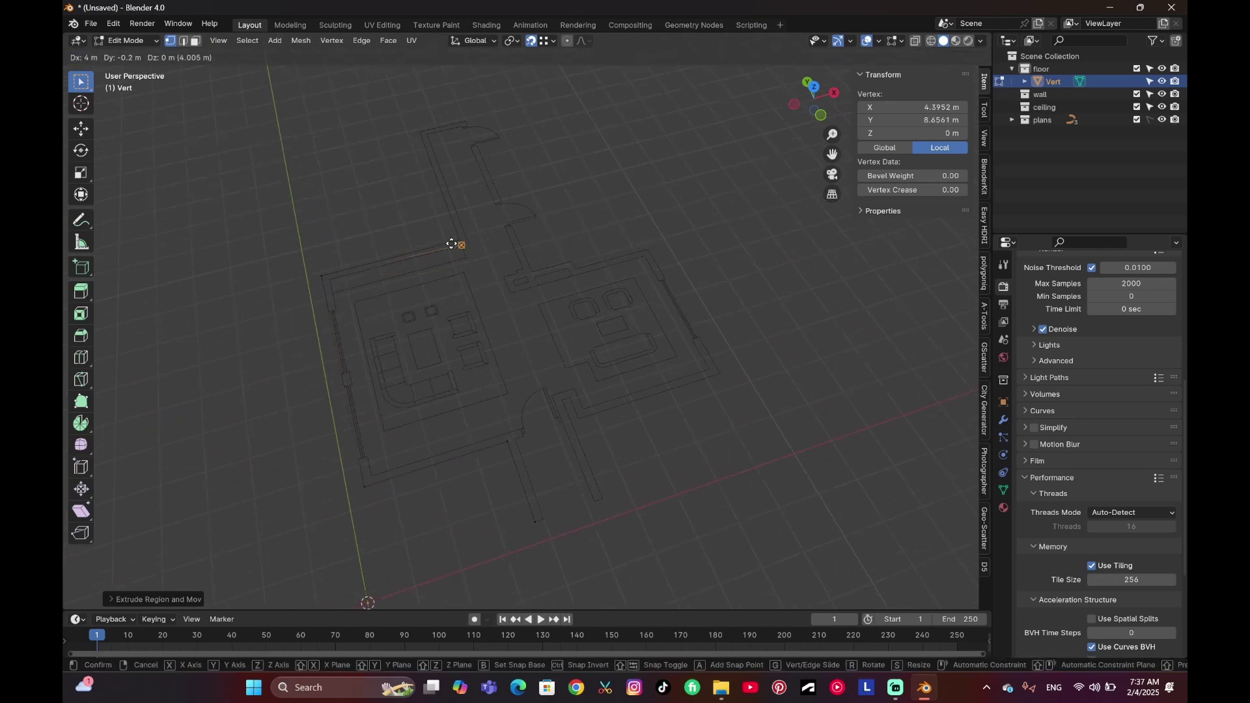
pyautogui.click(450, 238)
# Continue the floor outline around the far end of the long hallway and back along its opposite side.
pyautogui.press('e')
pyautogui.click(420, 131)
pyautogui.press('e')
pyautogui.click(464, 117)
pyautogui.press('e')
pyautogui.click(530, 270)
# Continue the floor outline around the smaller room's outer corners and back to the entrance corridor's end.
pyautogui.press('e')
pyautogui.click(575, 263)
pyautogui.press('e')
pyautogui.click(648, 248)
pyautogui.press('e')
pyautogui.click(725, 377)
pyautogui.press('e')
pyautogui.click(580, 421)
pyautogui.press('e')
pyautogui.click(573, 399)
pyautogui.press('e')
pyautogui.click(568, 405)
pyautogui.press('e')
pyautogui.click(603, 499)
# Fill the floor outline with a face and extrude it 0.2 m downward.
pyautogui.press('a')
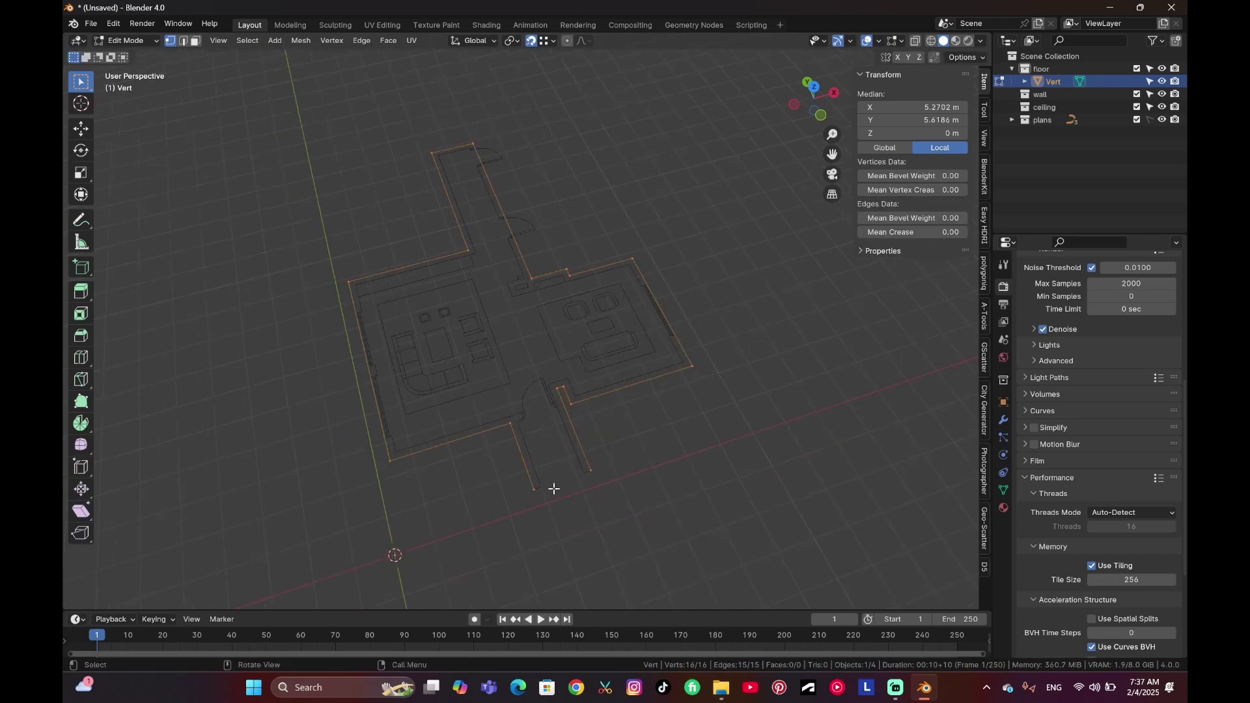
pyautogui.press('f')
pyautogui.moveTo(553, 479); pyautogui.dragTo(586, 425, button='middle')
pyautogui.press('e')
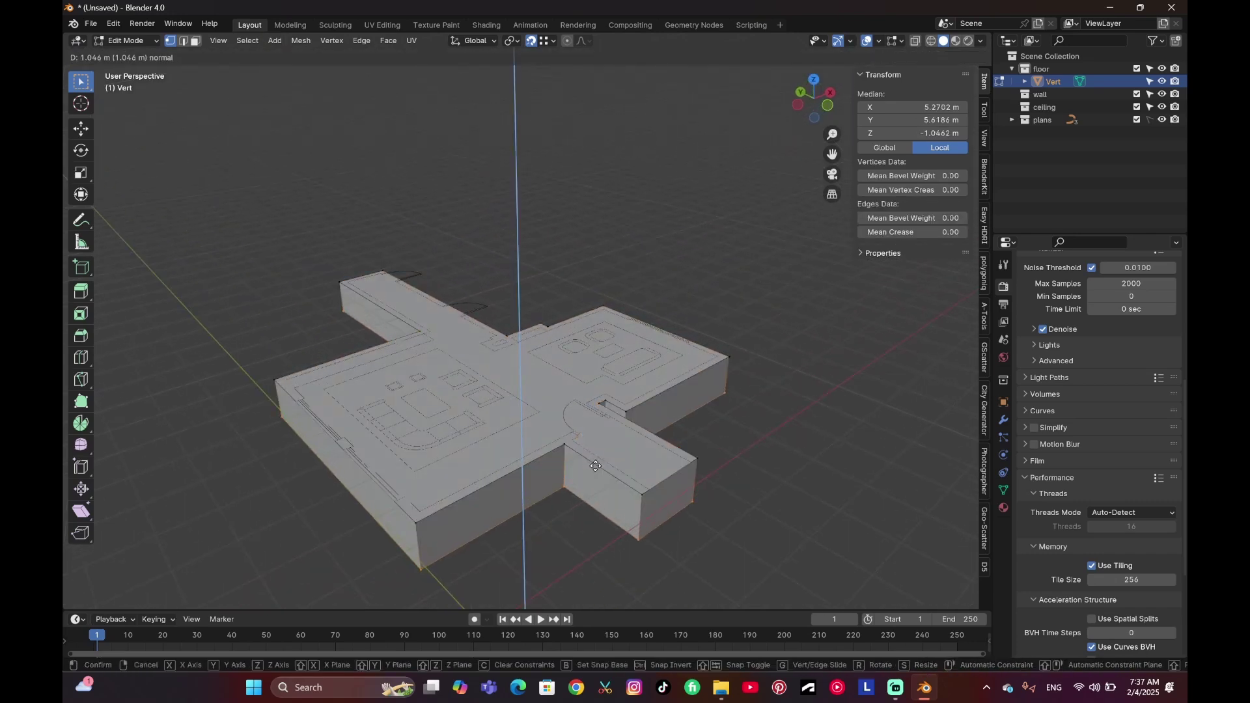
pyautogui.press('0')
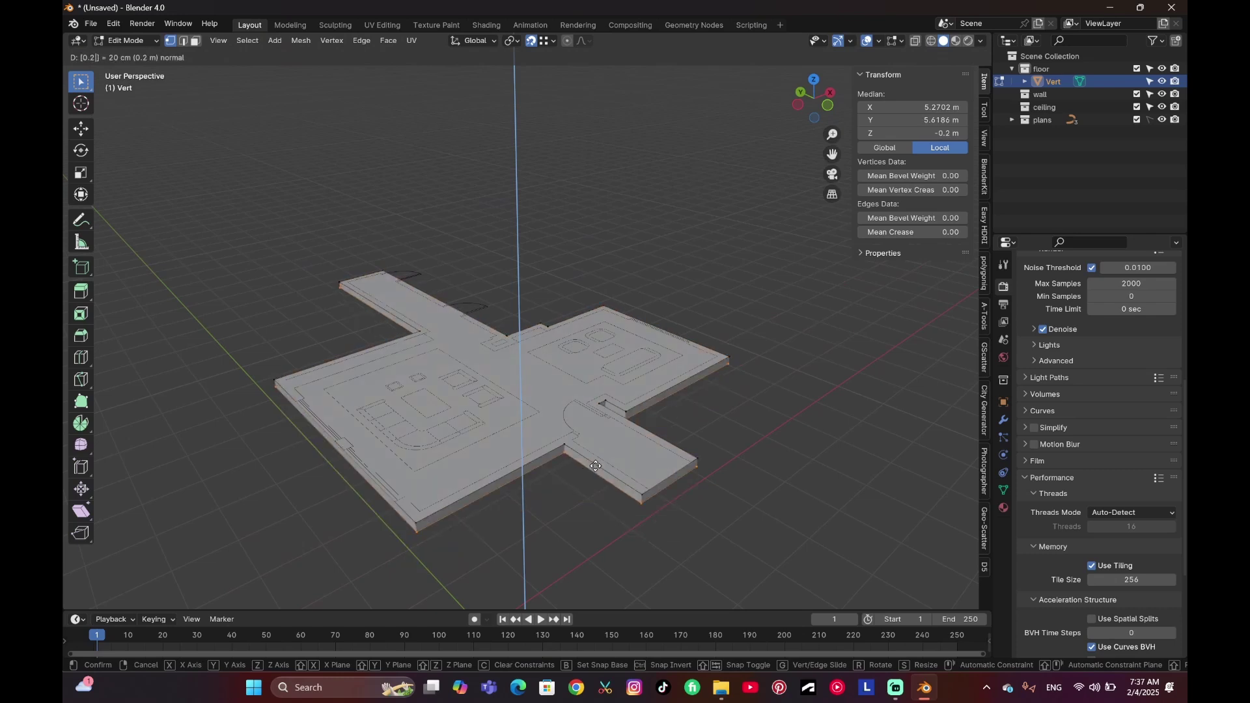
pyautogui.press('Return')
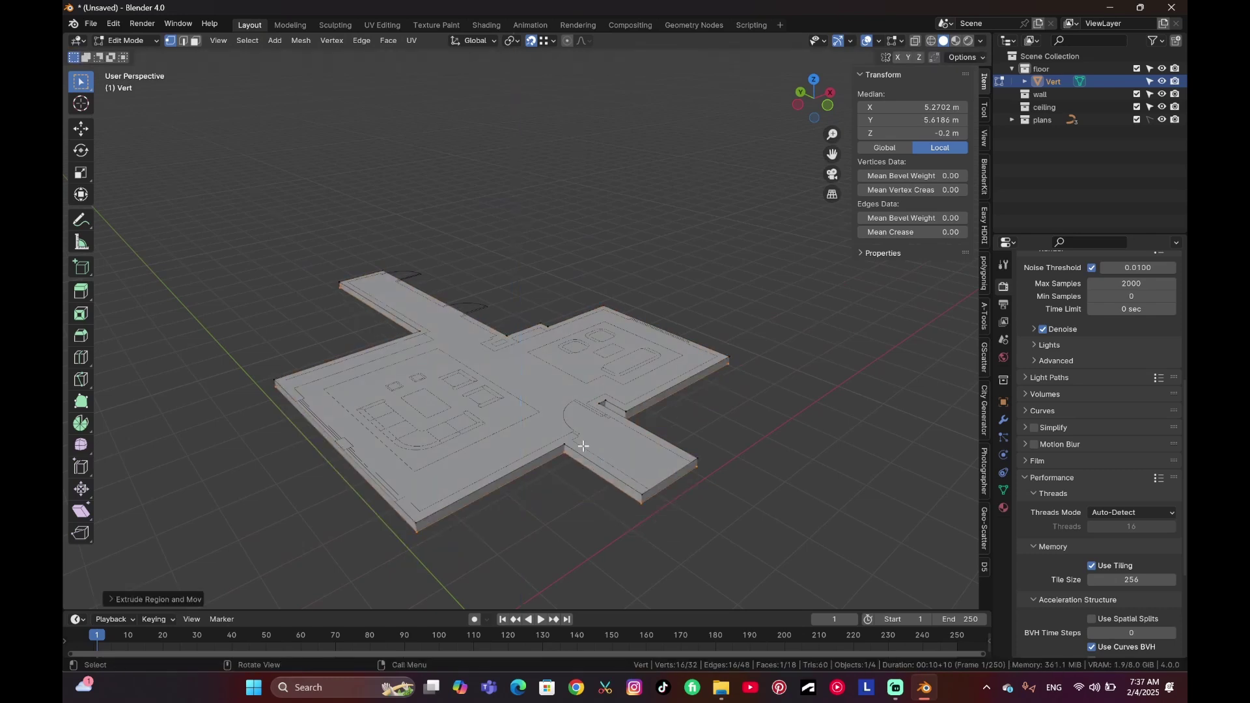
# Return to Object Mode, collapse the floor collection and make it unselectable.
pyautogui.press('Tab')
pyautogui.click(1011, 69)
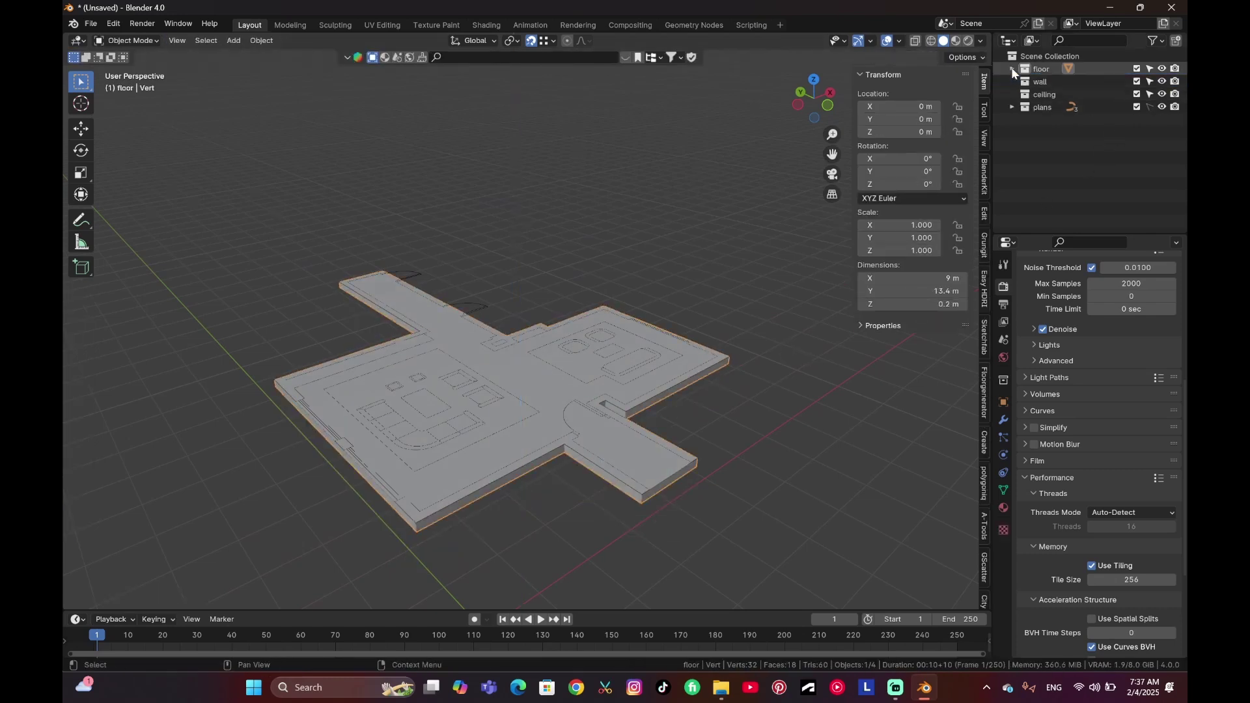
pyautogui.click(1149, 69)
pyautogui.moveTo(646, 432); pyautogui.dragTo(691, 334, button='middle')
# Make the wall collection active, add a single vertex, and snap it to the larger room's outer window-jamb corner near the origin.
pyautogui.click(1025, 82)
pyautogui.moveTo(787, 212); pyautogui.dragTo(739, 230, button='middle')
pyautogui.keyDown('shift'); pyautogui.moveTo(739, 230); pyautogui.dragTo(552, 321, button='middle'); pyautogui.keyUp('shift')
pyautogui.hotkey('shift', 'a')
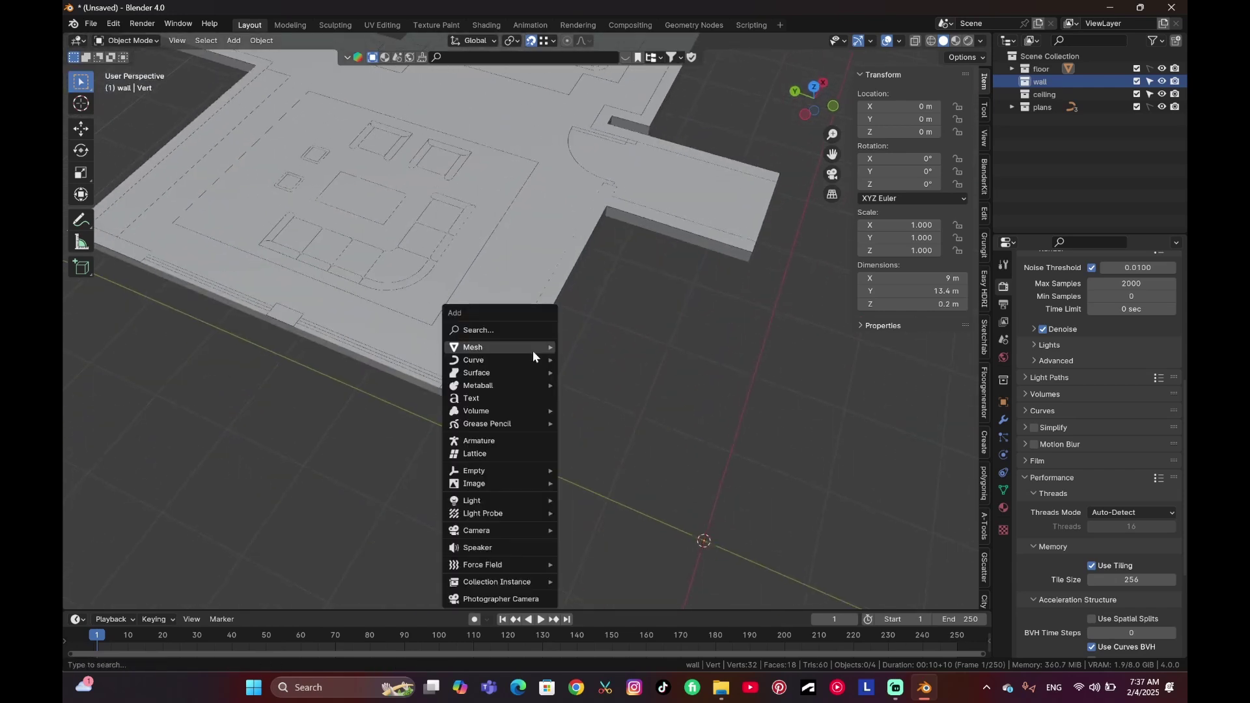
pyautogui.moveTo(530, 343)
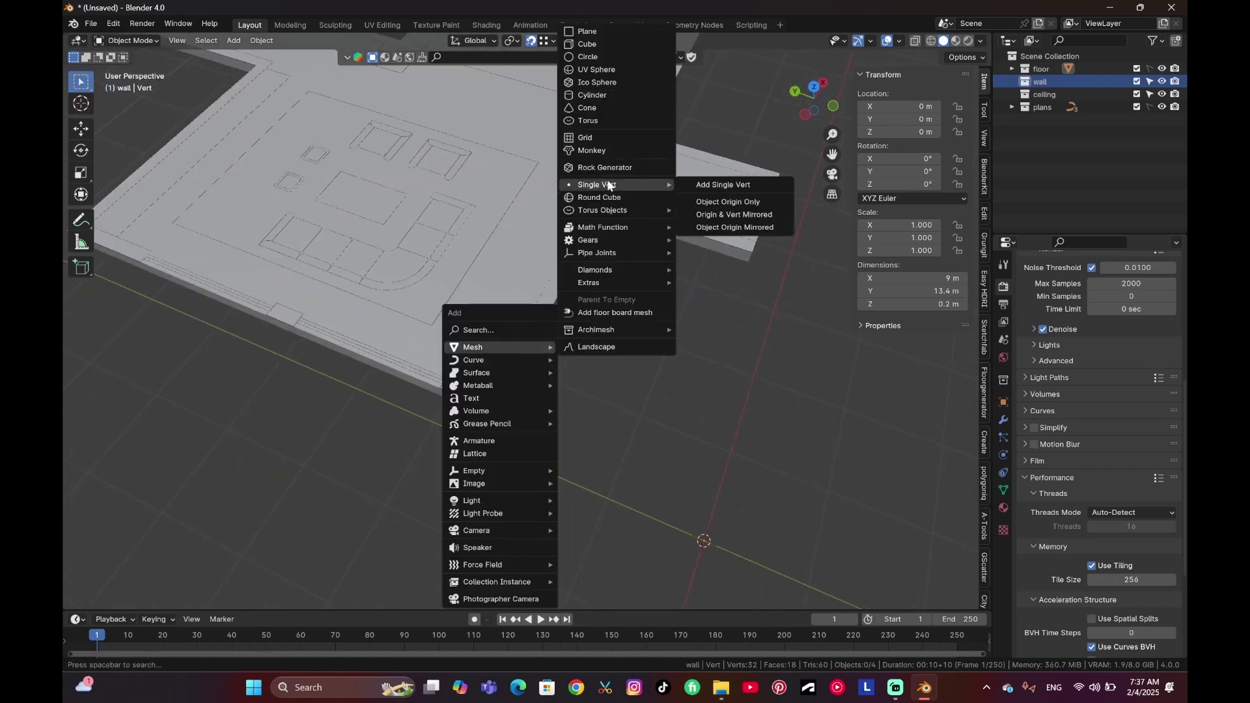
pyautogui.moveTo(631, 188)
pyautogui.click(703, 185)
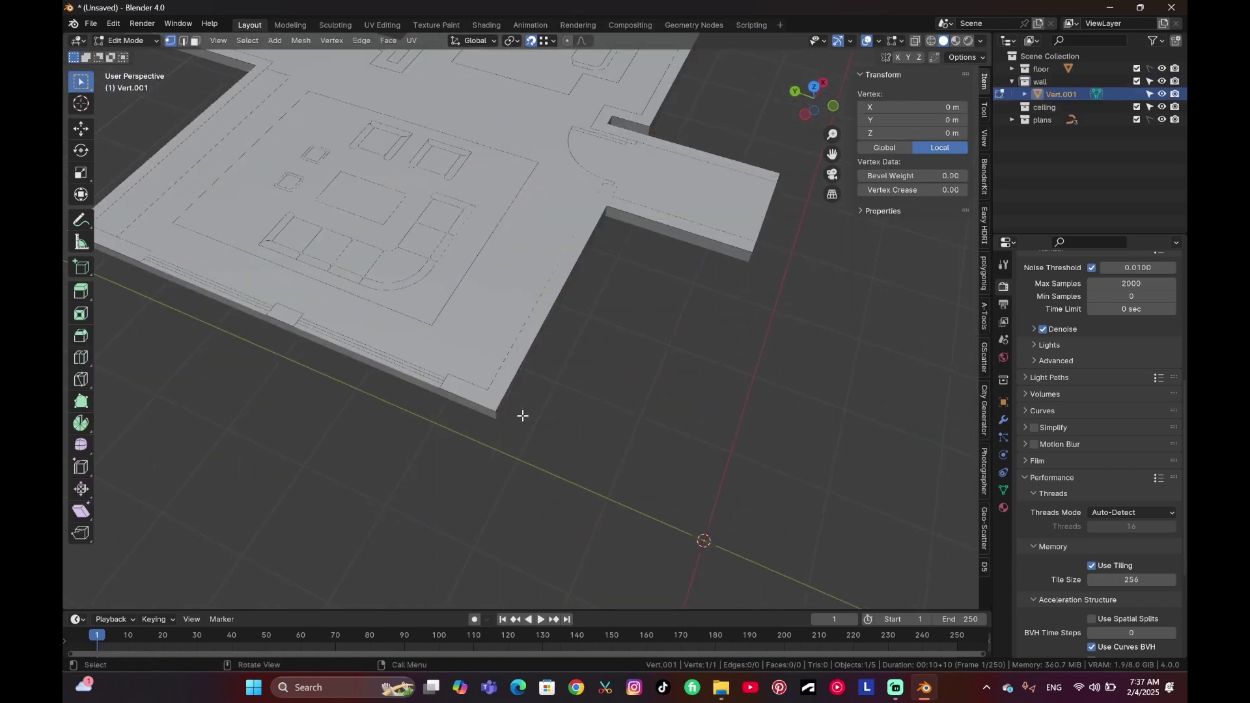
pyautogui.press('g')
pyautogui.click(450, 395)
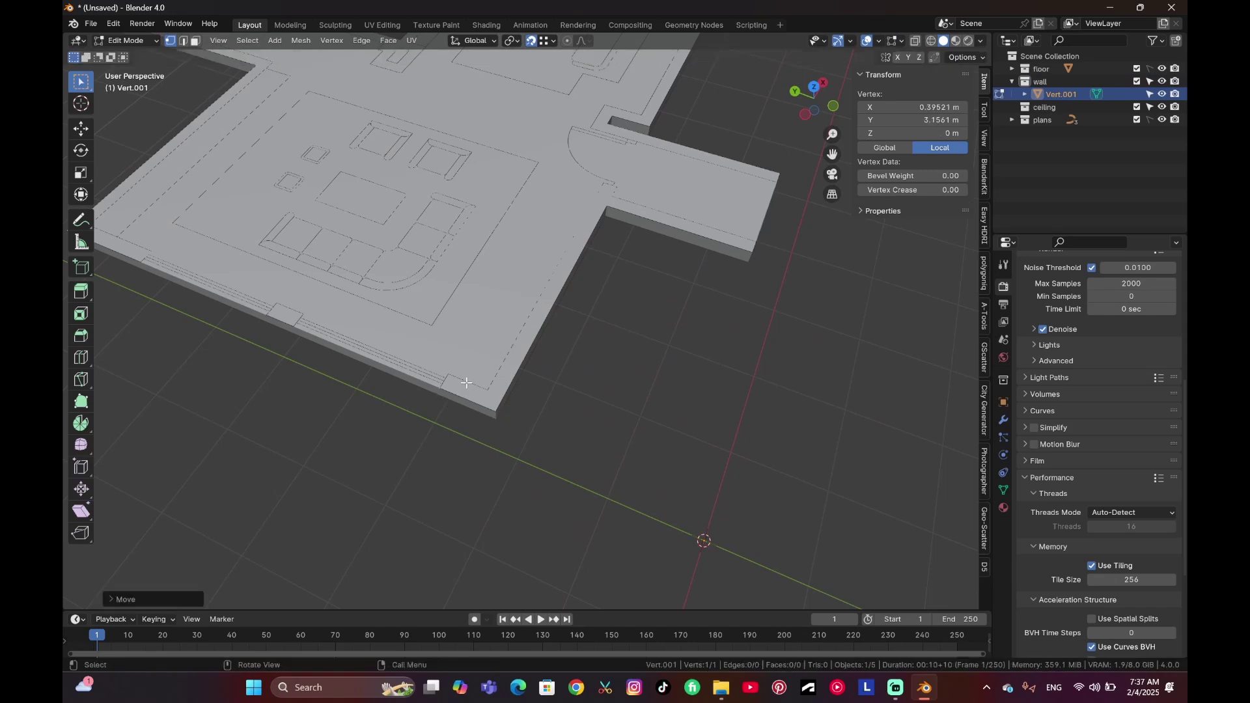
# Extrude the vertex along the plan lines to outline the wall from the larger room's window to the entrance corridor, closing at the start.
pyautogui.press('e')
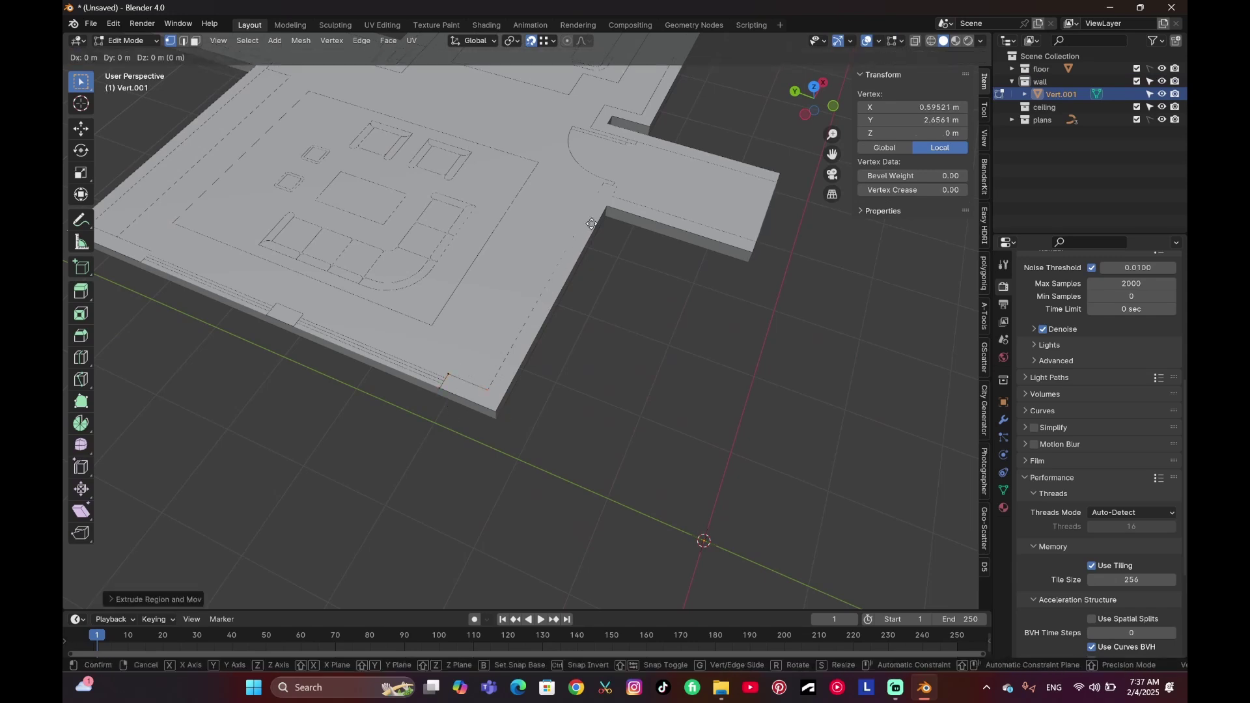
pyautogui.write('-0.2')
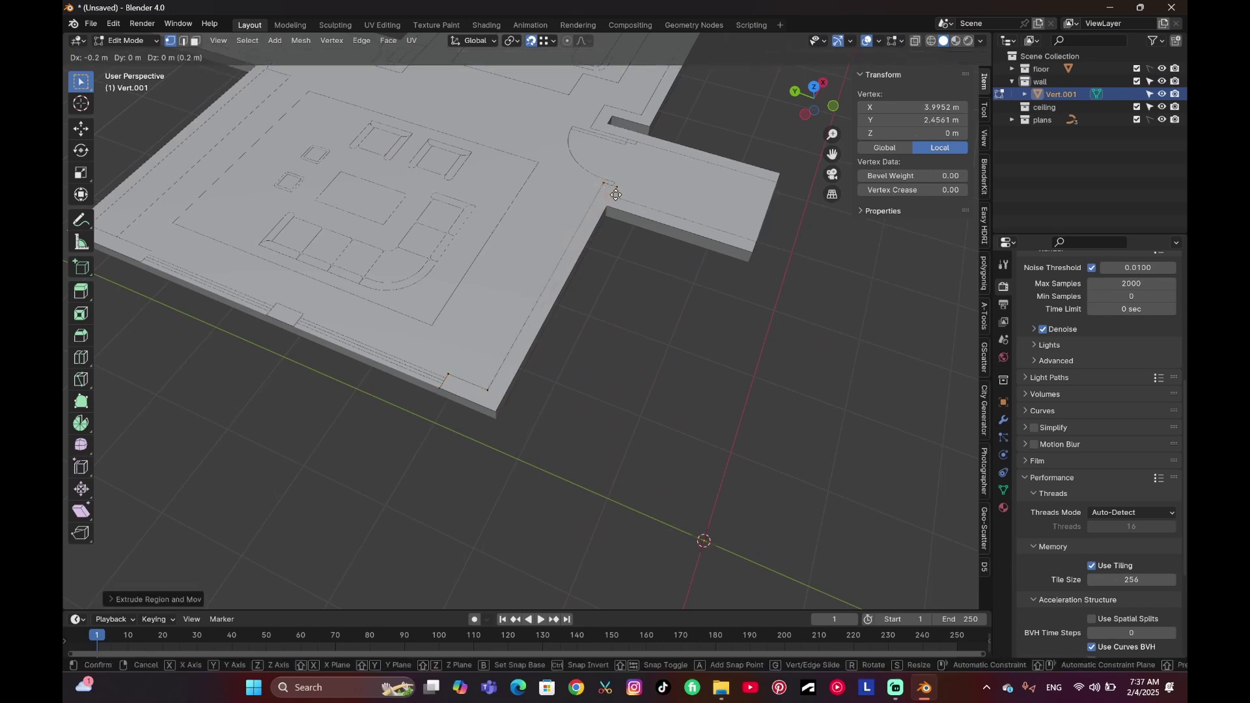
pyautogui.click(615, 195)
pyautogui.press('e')
pyautogui.click(755, 240)
pyautogui.press('e')
pyautogui.click(753, 251)
pyautogui.press('e')
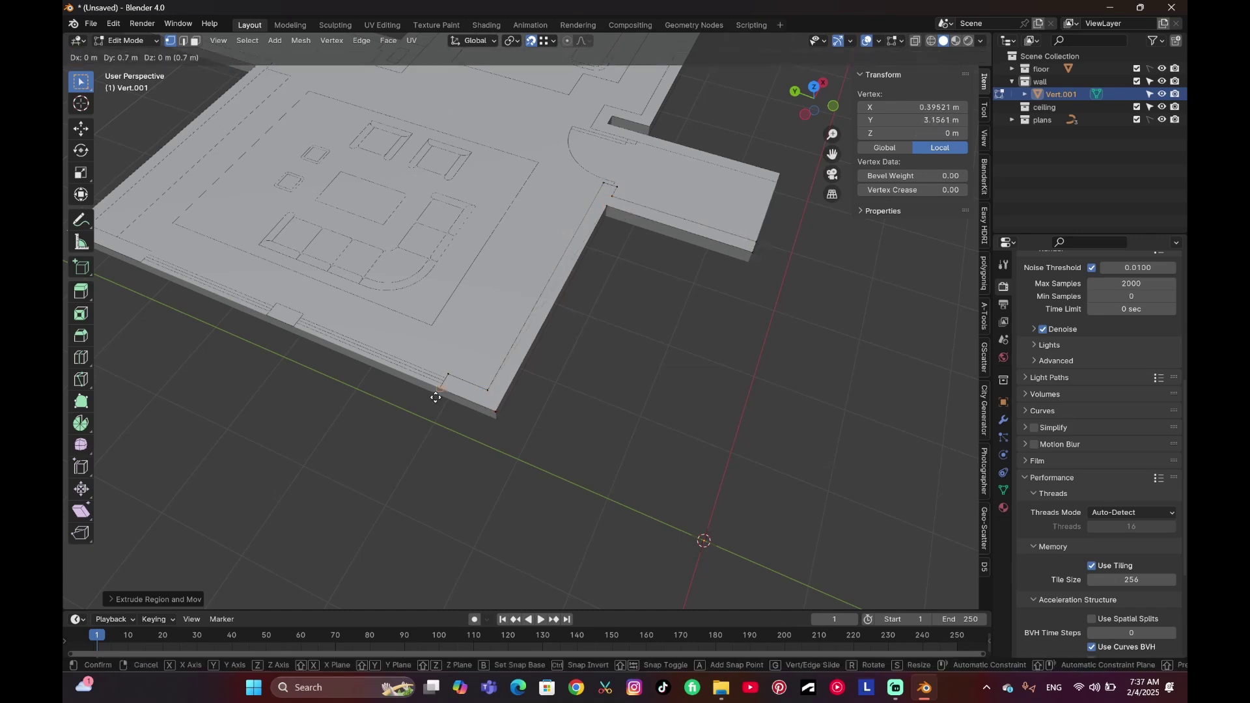
pyautogui.click(435, 397)
# Fill the first wall's outline, extrude it 3 m upward, and return to Object Mode.
pyautogui.press('a')
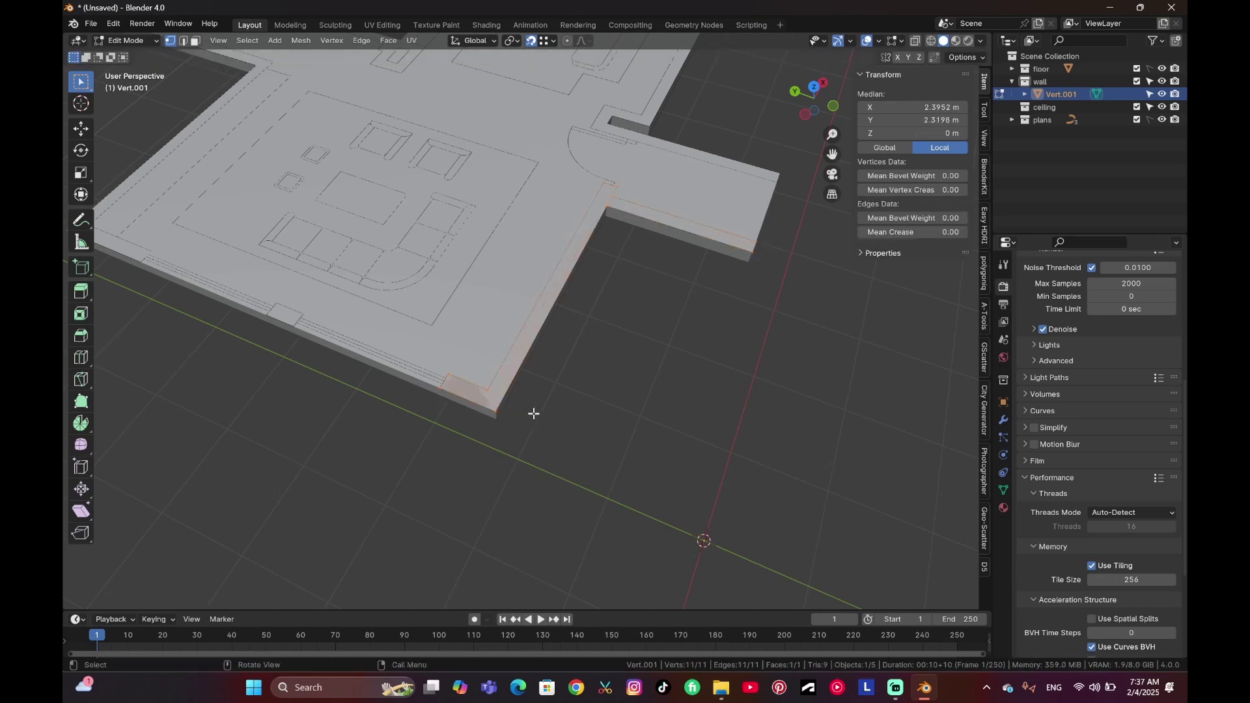
pyautogui.moveTo(543, 413); pyautogui.dragTo(564, 357, button='middle')
pyautogui.press('e')
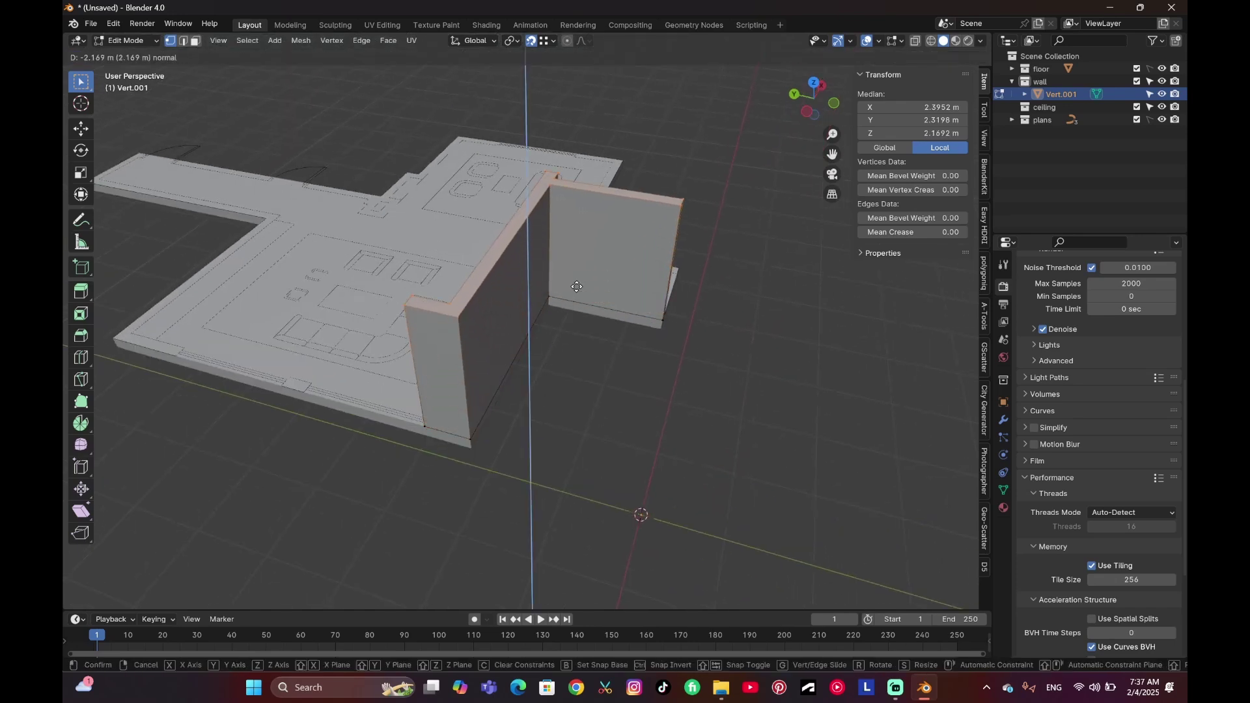
pyautogui.write('3')
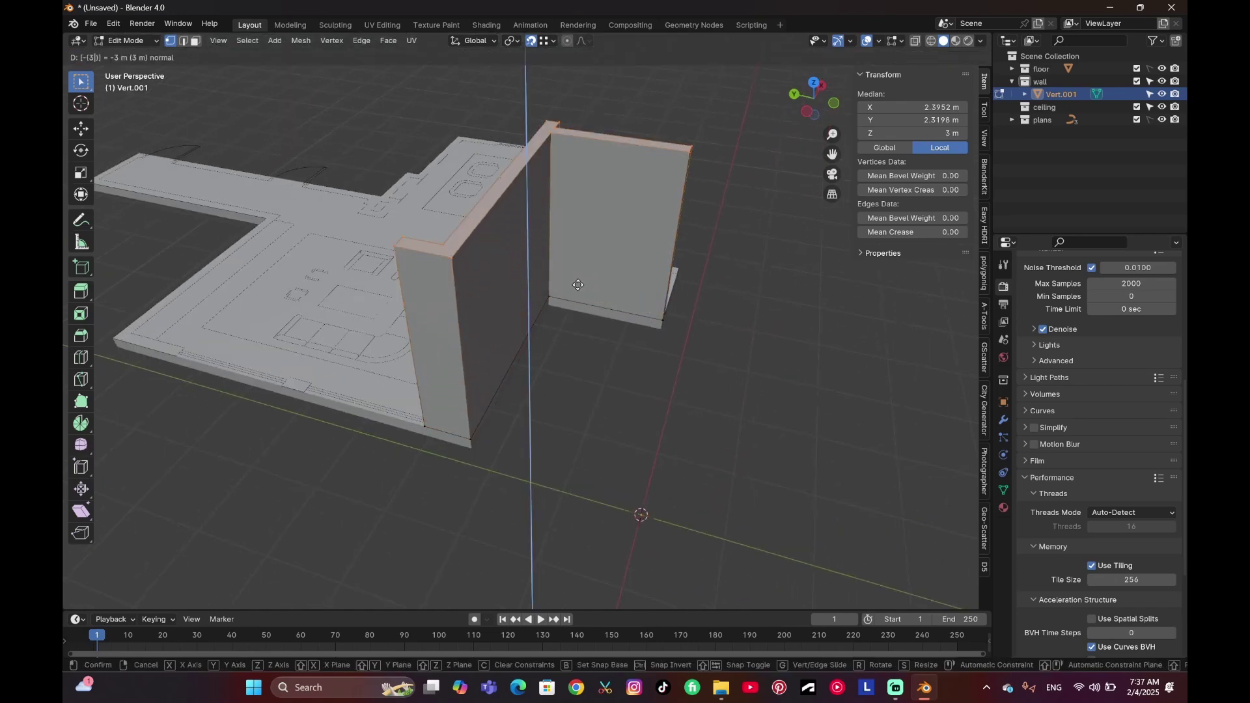
pyautogui.press('Return')
pyautogui.press('Tab')
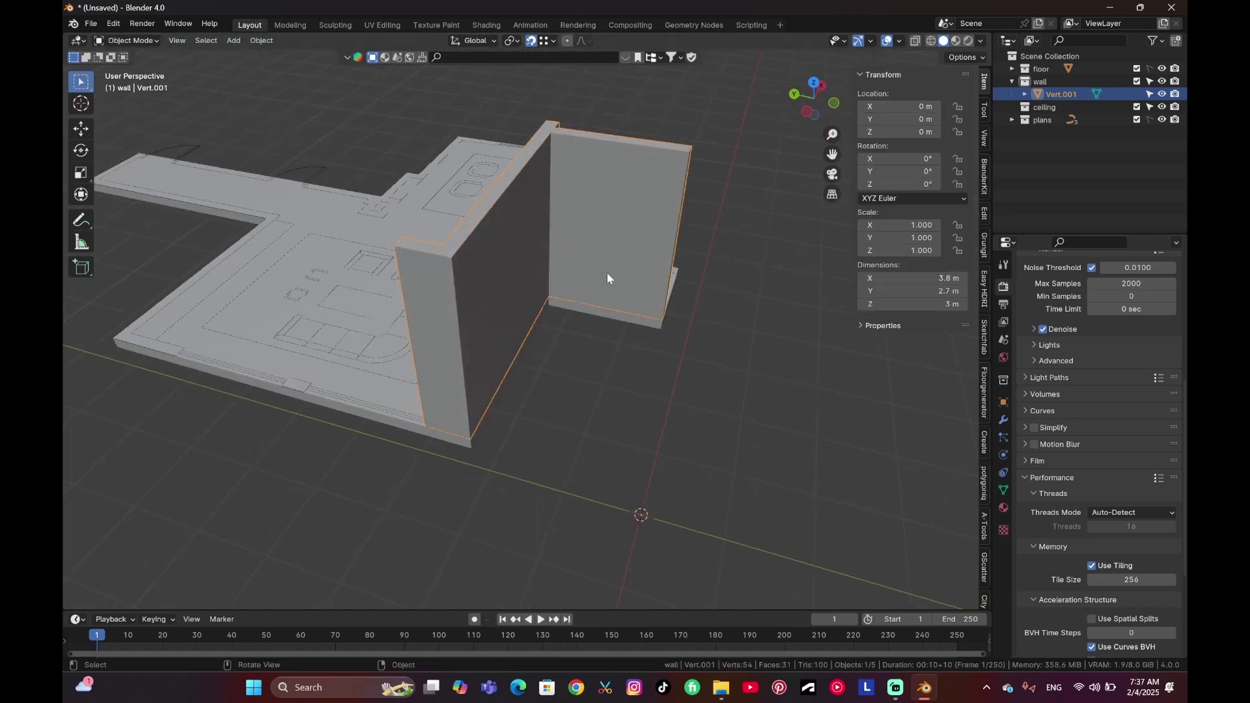
# Add another single vertex in the wall collection and snap it to the inner wall corner across the entrance corridor's open end.
pyautogui.moveTo(663, 275); pyautogui.dragTo(587, 369, button='middle')
pyautogui.click(576, 367)
pyautogui.hotkey('shift', 'a')
pyautogui.moveTo(587, 369)
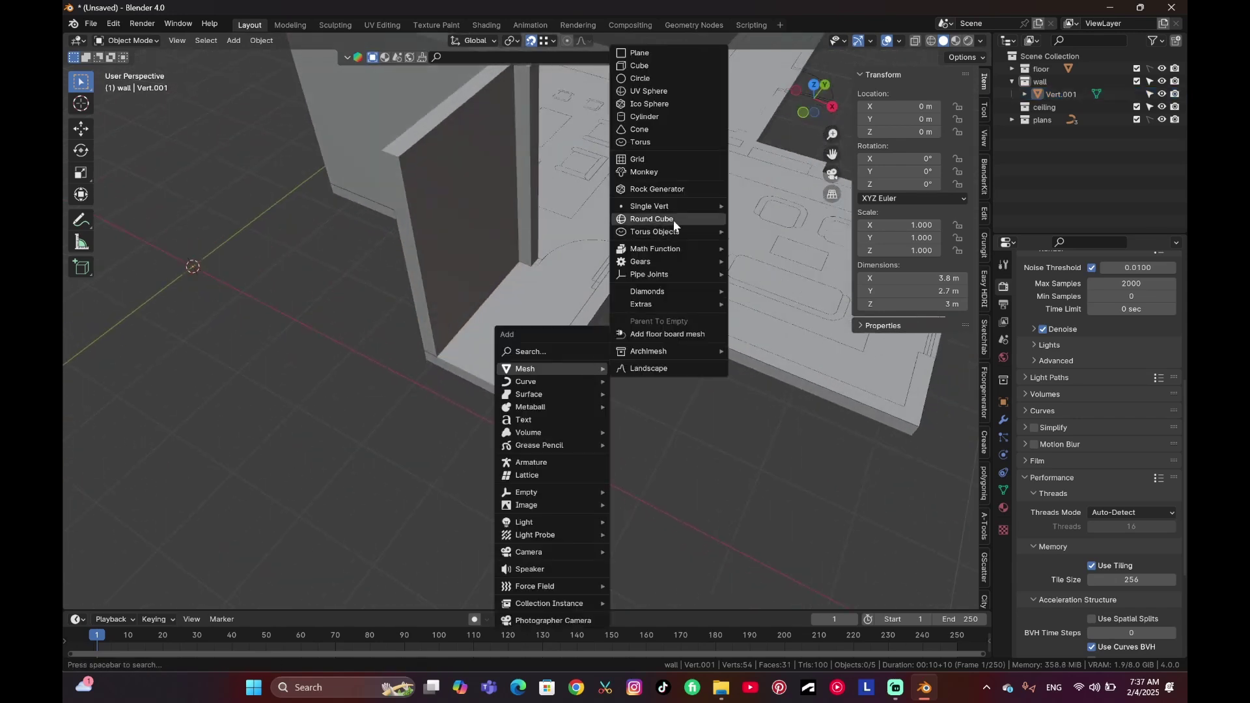
pyautogui.moveTo(677, 206)
pyautogui.click(741, 204)
pyautogui.press('g')
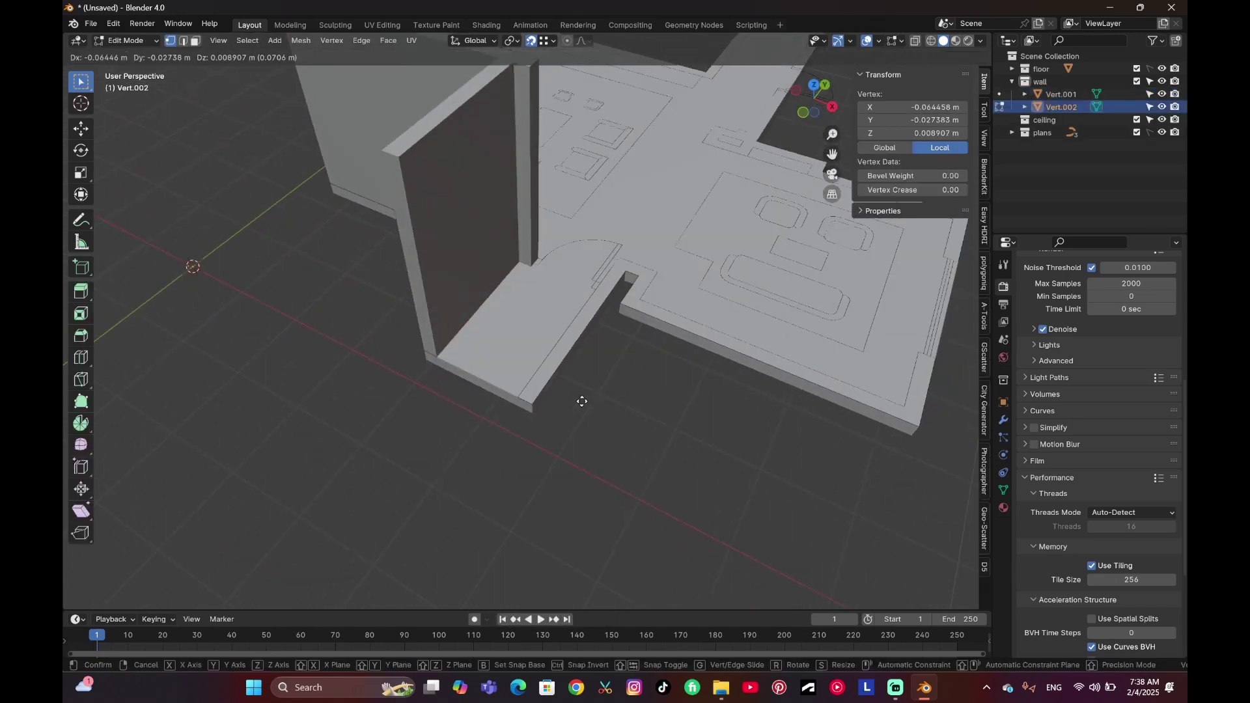
pyautogui.click(524, 402)
# Extrude the vertex to outline the wall from the entrance corridor around the smaller room's corner to its window.
pyautogui.press('e')
pyautogui.click(539, 403)
pyautogui.press('e')
pyautogui.click(624, 301)
pyautogui.press('e')
pyautogui.click(921, 424)
pyautogui.press('e')
pyautogui.click(936, 357)
pyautogui.press('e')
pyautogui.click(919, 354)
pyautogui.press('e')
pyautogui.press('e')
pyautogui.click(656, 272)
pyautogui.press('e')
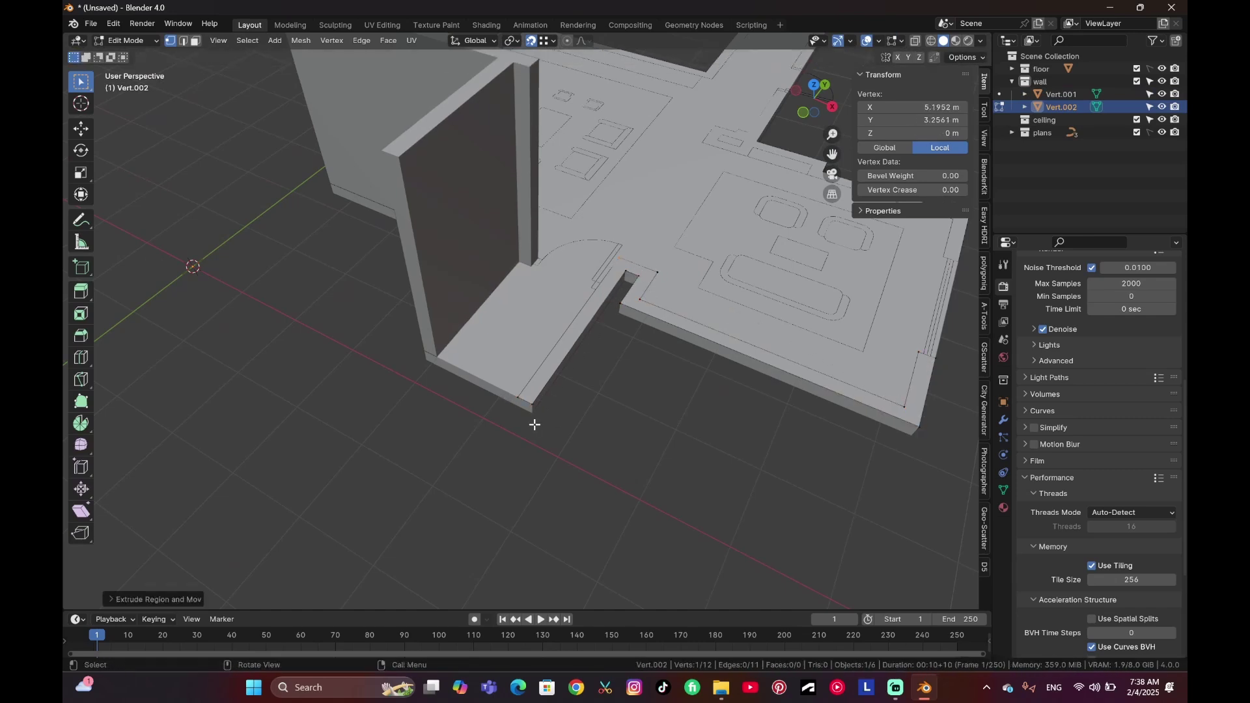
pyautogui.click(621, 259)
# Fill the second wall's outline, extrude it 3 m to match the first wall, and return to Object Mode.
pyautogui.press('a')
pyautogui.press('f')
pyautogui.scroll(-1, 511, 410)
pyautogui.moveTo(535, 382); pyautogui.dragTo(595, 391, button='middle')
pyautogui.write('e')
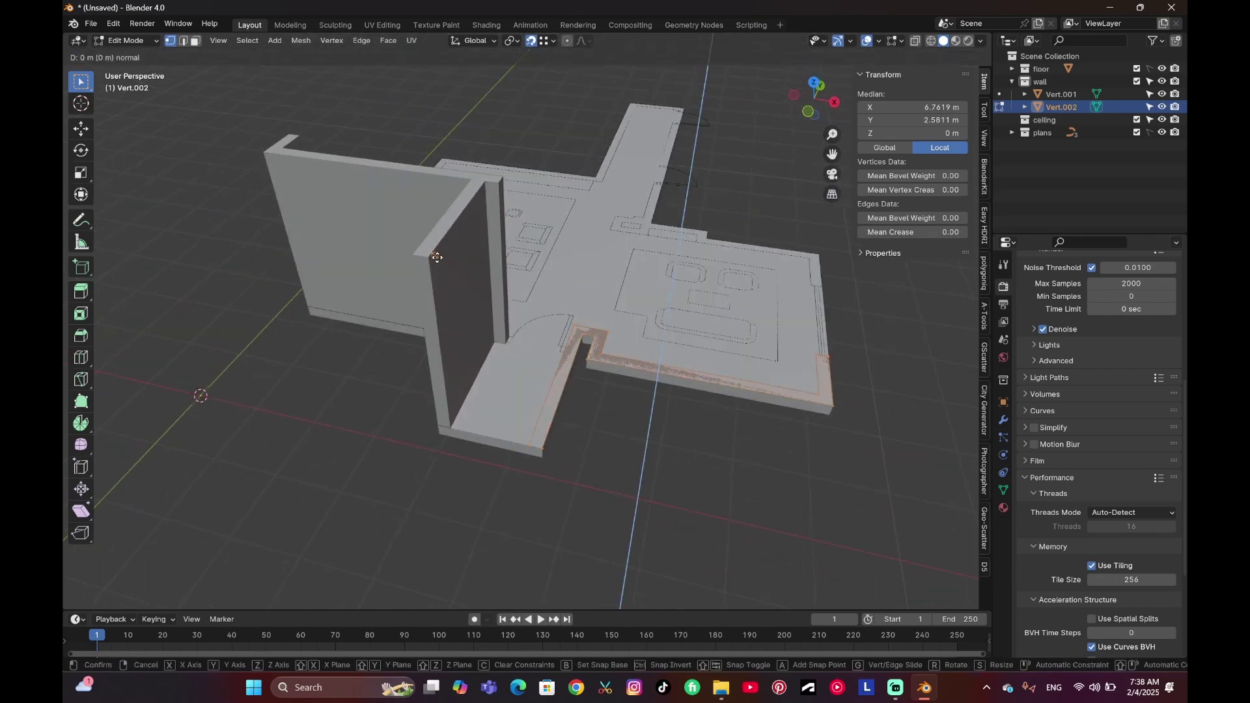
pyautogui.write('3')
pyautogui.click(429, 259)
pyautogui.press('Tab')
# Add a third single vertex and snap it to the jamb at the other end of the smaller room's window.
pyautogui.moveTo(540, 314); pyautogui.dragTo(508, 339, button='middle')
pyautogui.scroll(3, 479, 397)
pyautogui.hotkey('shift', 'a')
pyautogui.moveTo(459, 406)
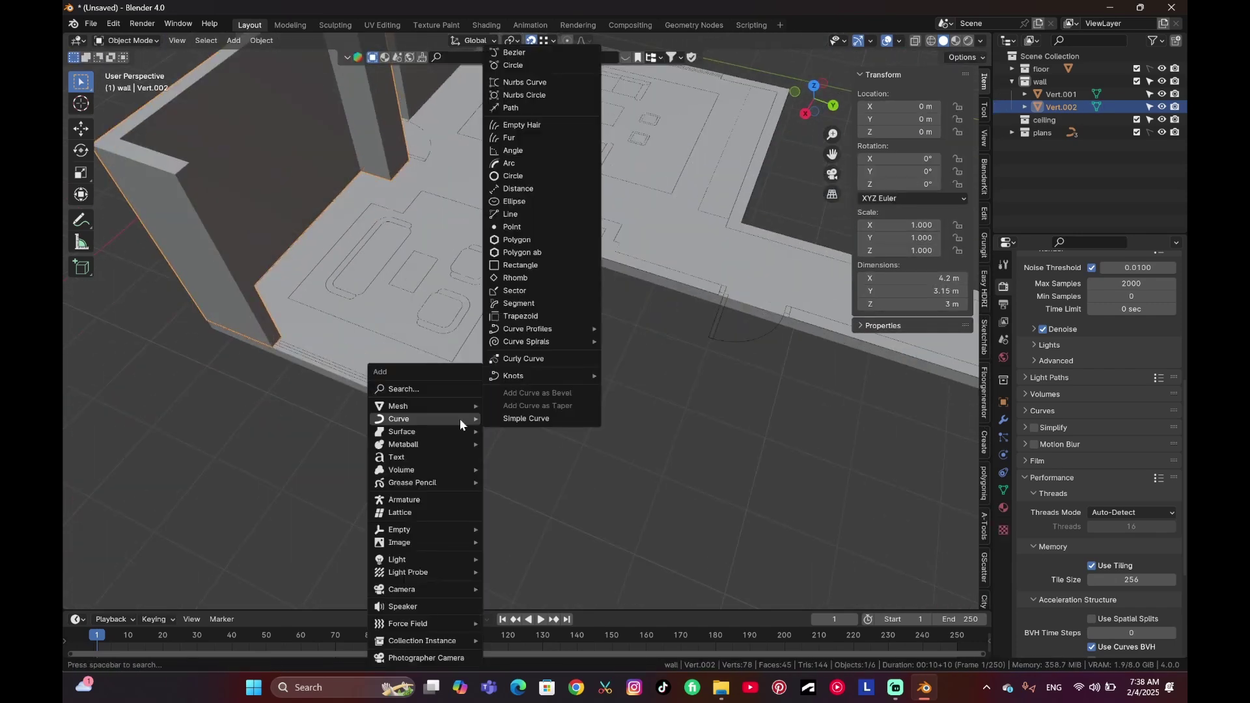
pyautogui.moveTo(582, 244)
pyautogui.click(630, 244)
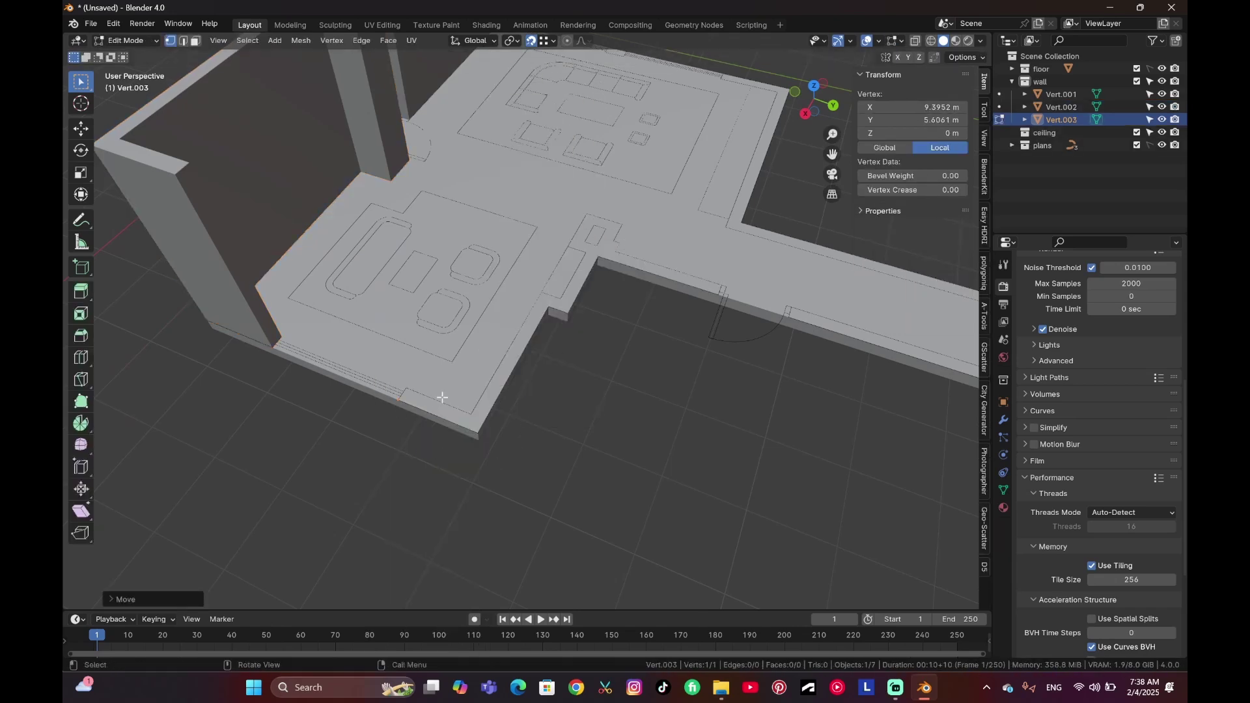
# Extrude the vertex to outline the wall around the smaller room's far corner and the column up to the hallway's first door.
pyautogui.press('e')
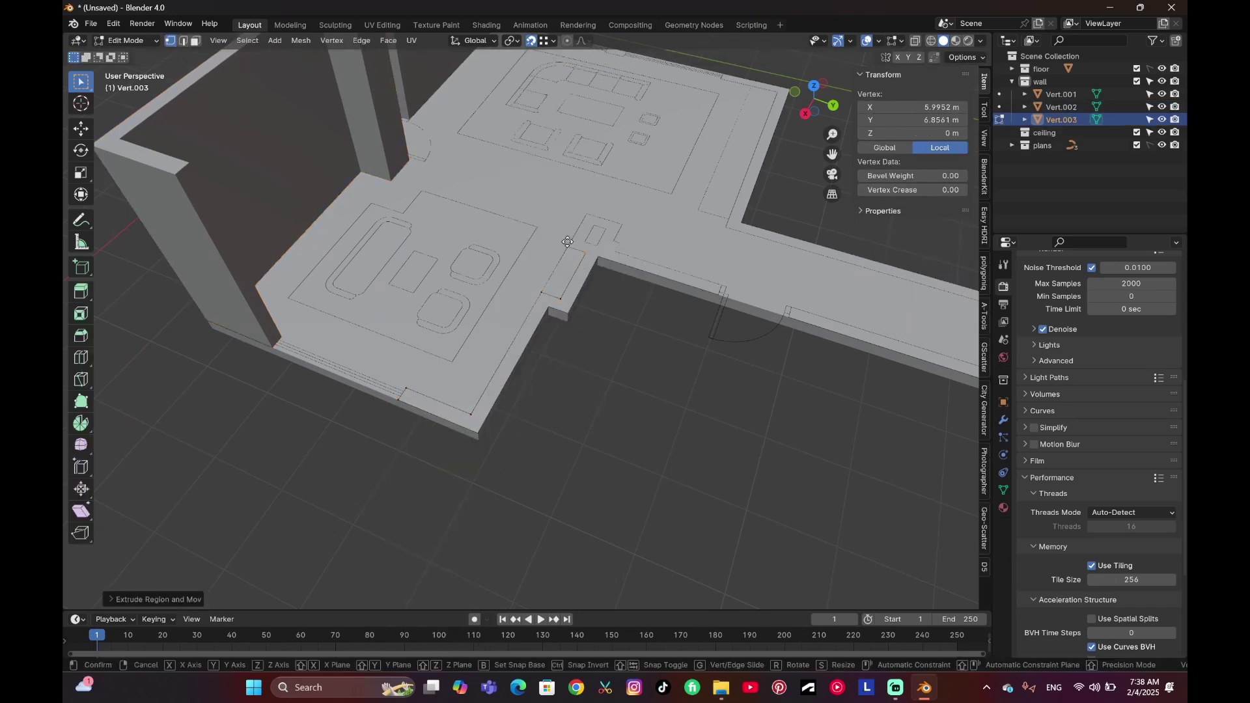
pyautogui.click(567, 242)
pyautogui.press('e')
pyautogui.click(584, 216)
pyautogui.press('e')
pyautogui.click(617, 221)
pyautogui.press('e')
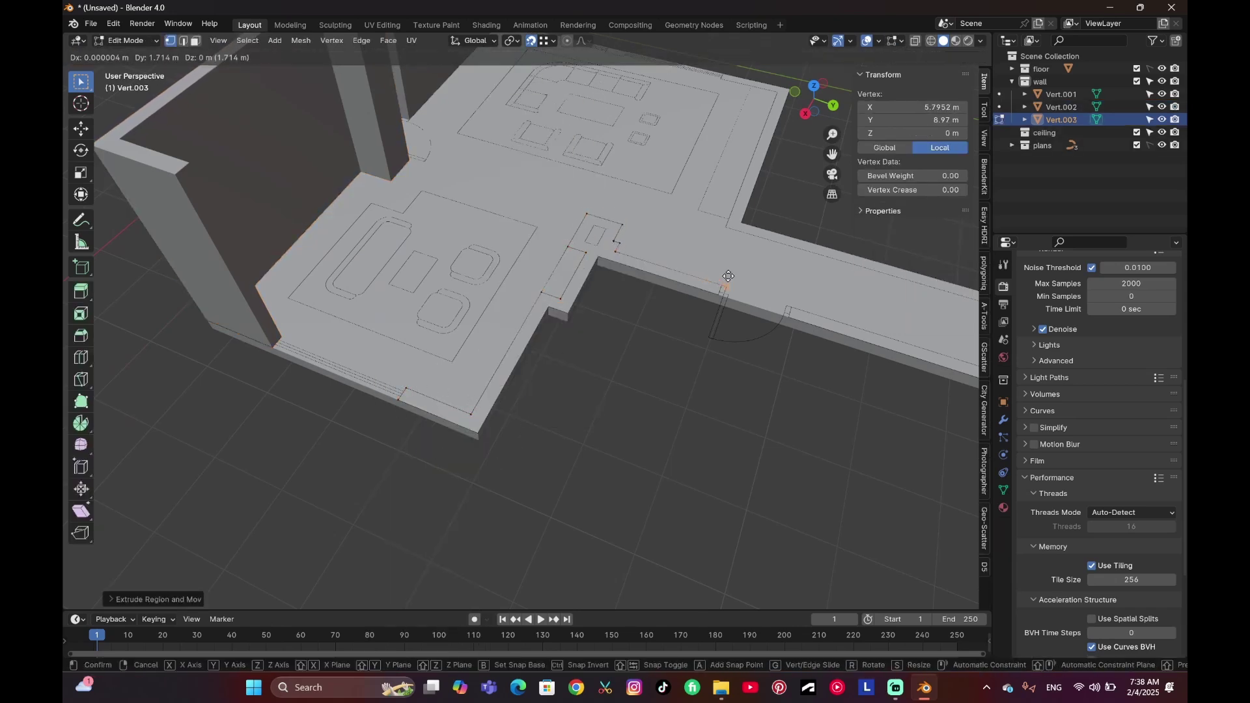
pyautogui.click(724, 276)
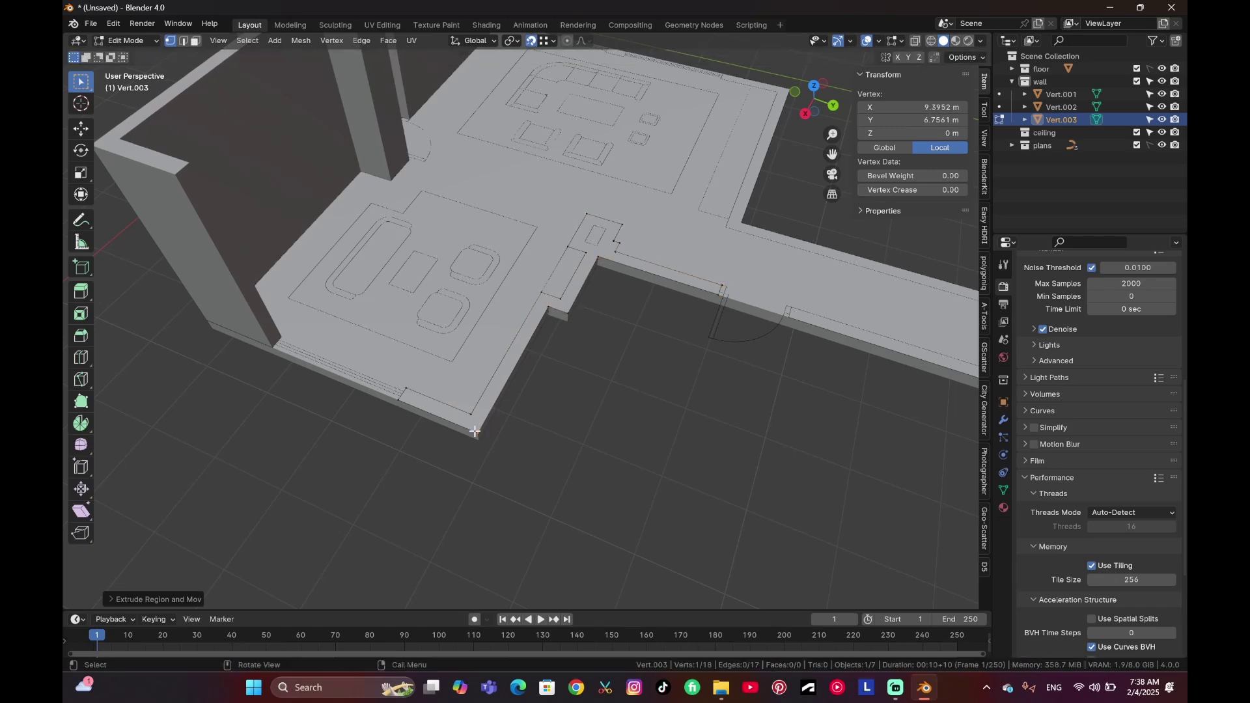
# Fill the third wall's outline, extrude it 3 m upward, and return to Object Mode.
pyautogui.press('a')
pyautogui.press('f')
pyautogui.scroll(-3, 470, 459)
pyautogui.write('e3')
pyautogui.press('Return')
pyautogui.press('Tab')
# Add a fourth single vertex at the first hallway door's jamb and extrude it to outline the wall between the two doors.
pyautogui.scroll(-2, 641, 326)
pyautogui.moveTo(642, 325)
pyautogui.mouseDown(button='middle')
pyautogui.moveTo(600, 322)
pyautogui.moveTo(636, 330)
pyautogui.mouseUp(button='middle')
pyautogui.scroll(3, 637, 329)
pyautogui.keyDown('shift'); pyautogui.moveTo(634, 313); pyautogui.dragTo(488, 324, button='middle'); pyautogui.keyUp('shift')
pyautogui.hotkey('shift', 'a')
pyautogui.moveTo(464, 324)
pyautogui.moveTo(538, 474)
pyautogui.click(637, 475)
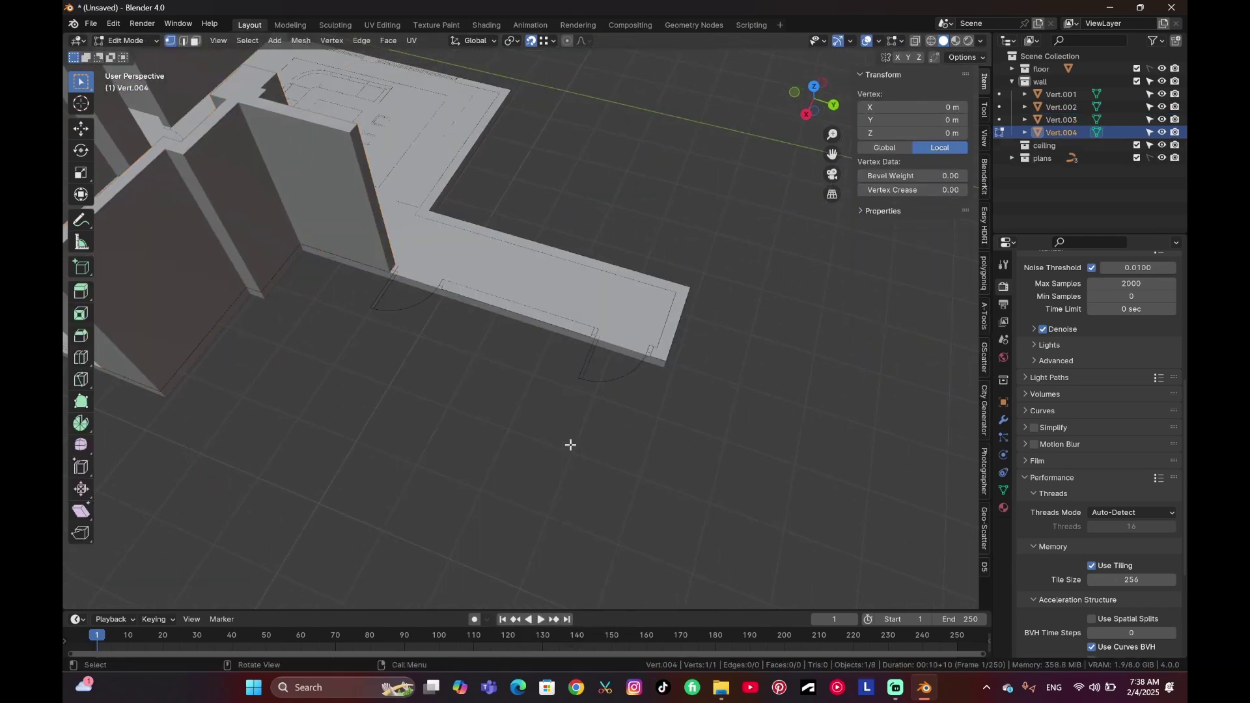
pyautogui.press('e')
pyautogui.scroll(2, 573, 404)
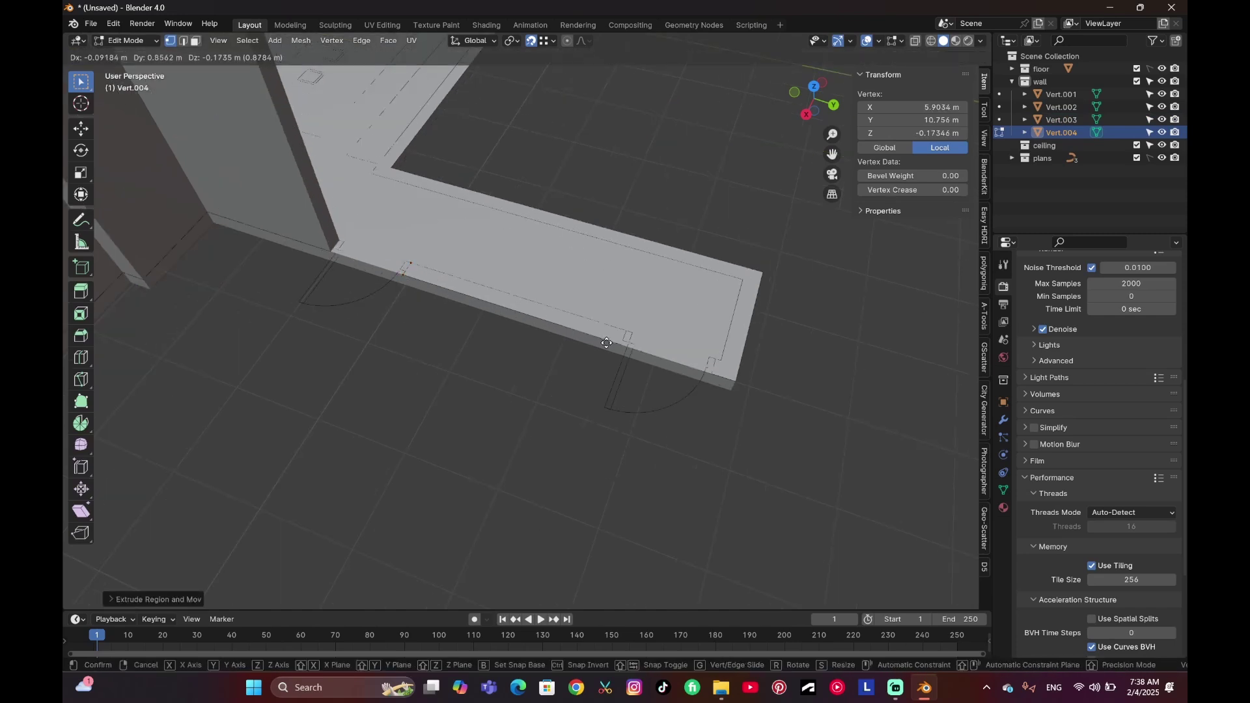
pyautogui.click(615, 334)
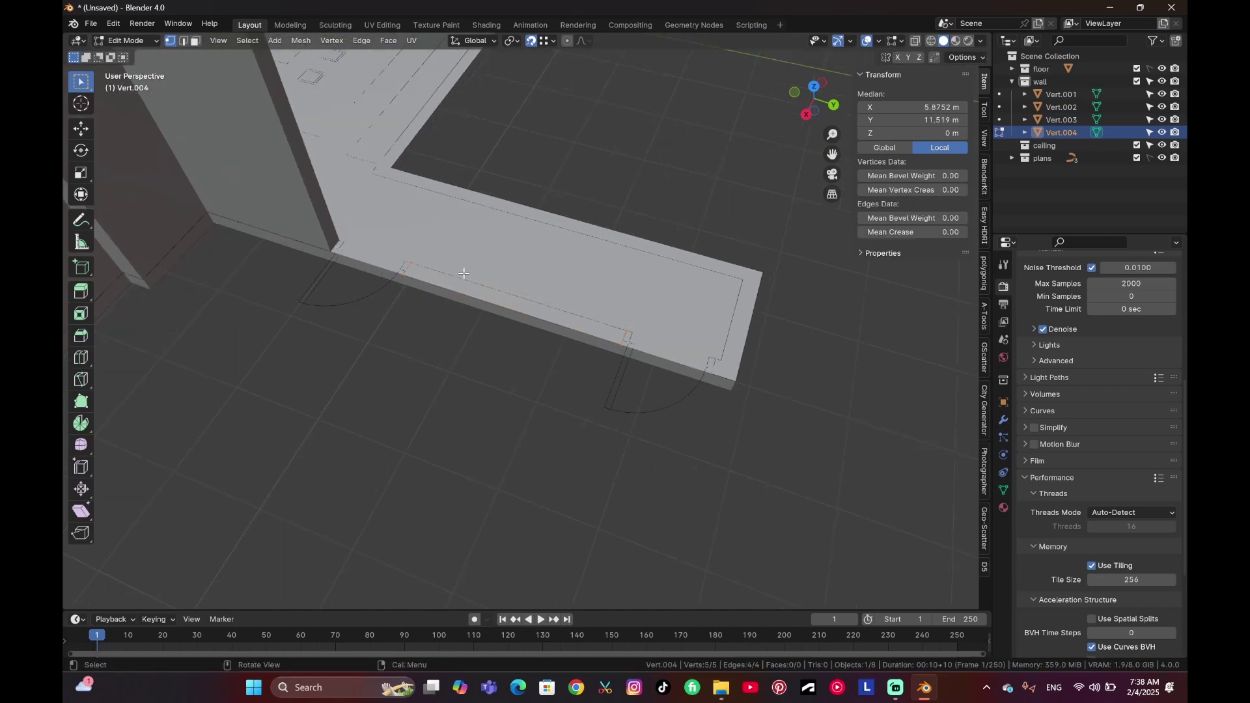
# Fill the outline between the hallway doors, extrude it 3 m upward, and return to Object Mode.
pyautogui.scroll(-3, 464, 274)
pyautogui.write('fe3')
pyautogui.press('Return')
pyautogui.press('Tab')
# Add a fifth single vertex and snap it to the second door's jamb near the hallway's far end.
pyautogui.moveTo(694, 312); pyautogui.dragTo(528, 341, button='middle')
pyautogui.hotkey('shift', 'a')
pyautogui.click(598, 482)
pyautogui.press('g')
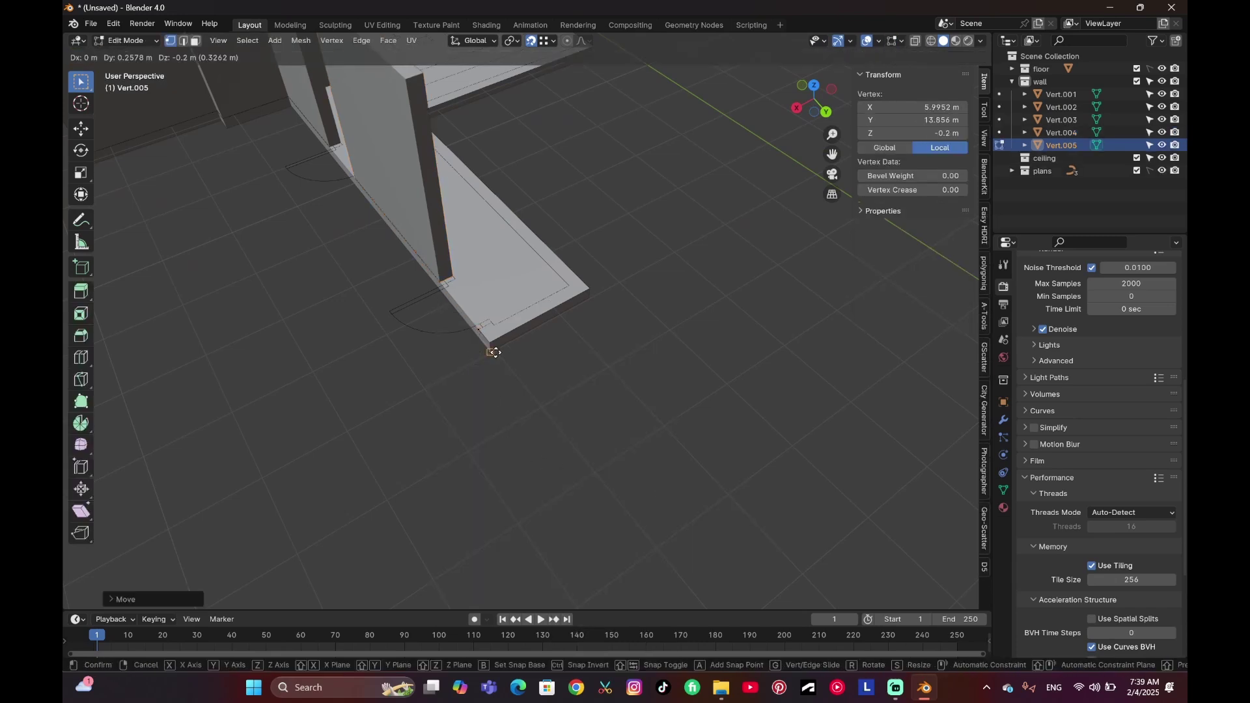
# Extrude the fifth vertex along the slab's outer edge, from the hallway's end corner around the living room corner to the window jamb.
pyautogui.click(589, 292)
pyautogui.moveTo(589, 291); pyautogui.dragTo(524, 326, button='middle')
pyautogui.press('e')
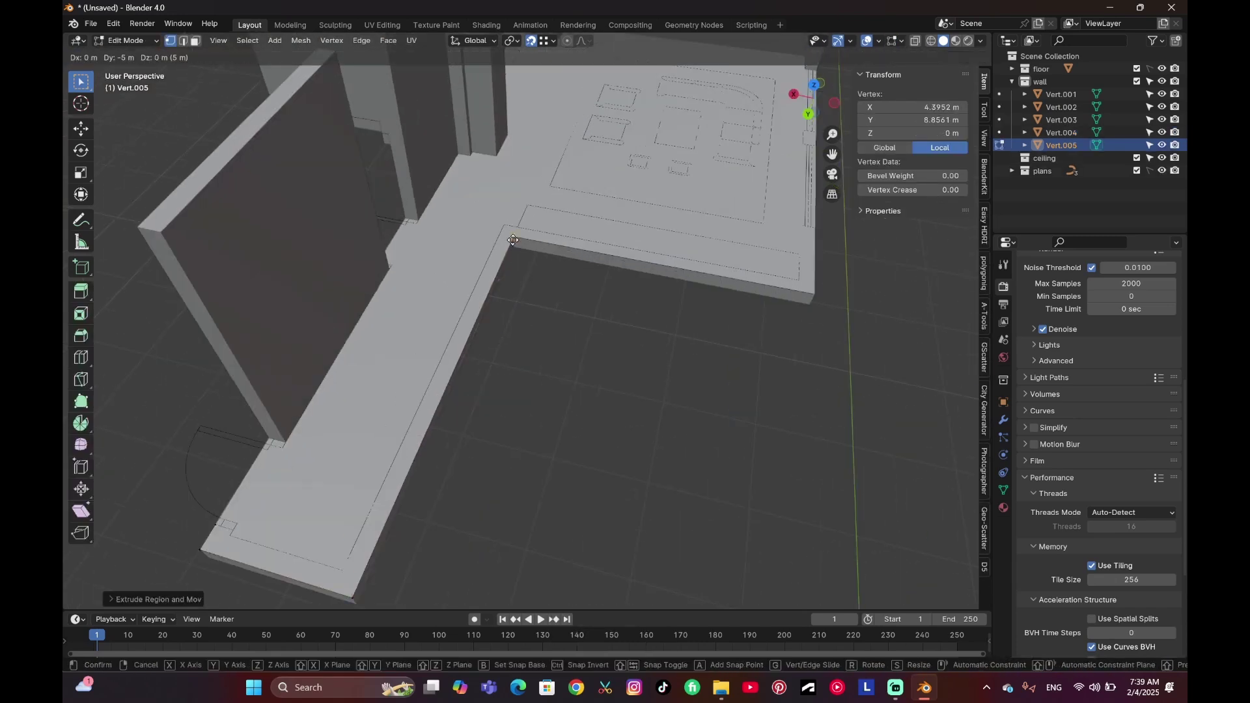
pyautogui.click(514, 242)
pyautogui.press('e')
pyautogui.click(814, 287)
pyautogui.press('e')
pyautogui.click(814, 228)
# Extrude the wall's inner outline from the window jamb back along the living room and hallway to the far door's jamb.
pyautogui.press('e')
pyautogui.click(801, 226)
pyautogui.press('e')
pyautogui.click(800, 279)
pyautogui.press('e')
pyautogui.click(348, 570)
pyautogui.press('e')
pyautogui.click(230, 536)
pyautogui.press('e')
pyautogui.click(235, 530)
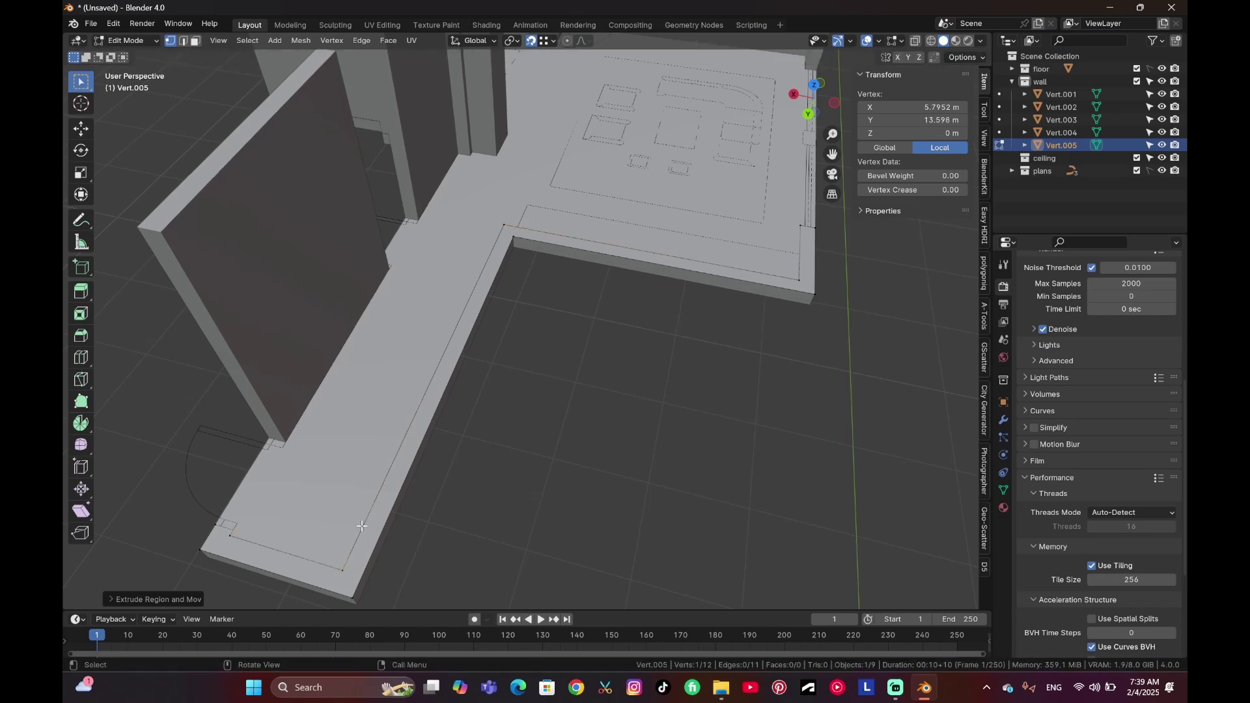
# Fill the long hallway and living room wall outline, extrude it 3 m upward, and return to Object Mode.
pyautogui.press('a')
pyautogui.press('f')
pyautogui.scroll(-2, 351, 512)
pyautogui.write('e3')
pyautogui.click(351, 513)
pyautogui.scroll(-4, 351, 512)
pyautogui.moveTo(352, 512); pyautogui.dragTo(648, 369, button='middle')
pyautogui.press('Tab')
# Add a sixth single vertex at the pier between the living room's two openings and extrude it around the pier's outline.
pyautogui.scroll(5, 647, 368)
pyautogui.hotkey('shift', 'a')
pyautogui.moveTo(691, 247)
pyautogui.click(742, 243)
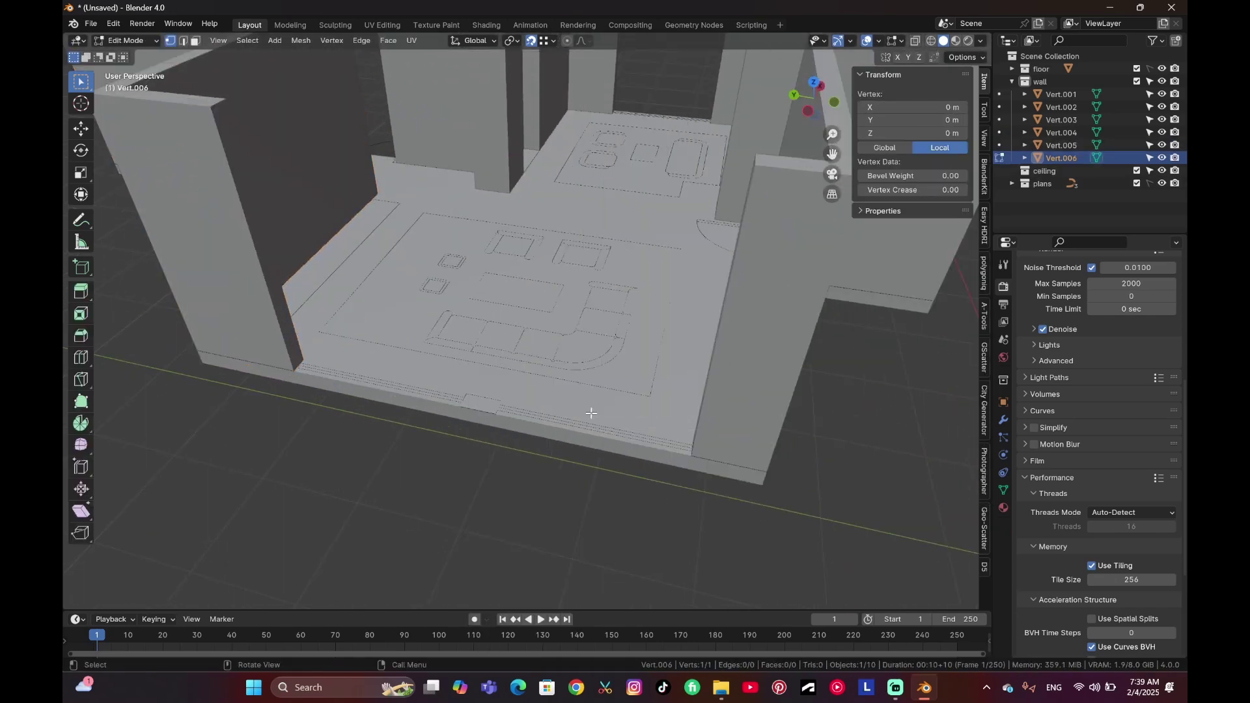
pyautogui.press('g')
pyautogui.click(465, 413)
pyautogui.press('g')
pyautogui.click(504, 401)
pyautogui.press('e')
pyautogui.click(493, 415)
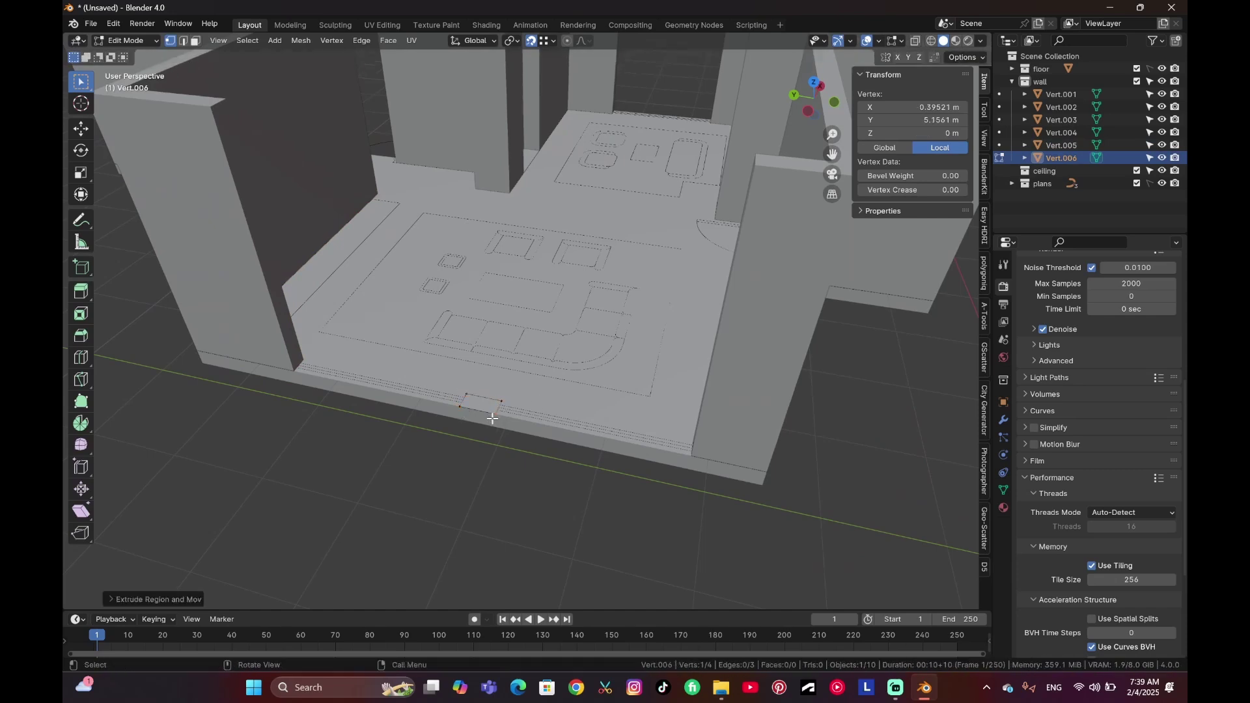
# Fill the pier outline between the living room openings, extrude it 3 m upward, and return to Object Mode.
pyautogui.press('a')
pyautogui.press('f')
pyautogui.scroll(-3, 517, 461)
pyautogui.write('e3')
pyautogui.click(411, 245)
pyautogui.press('Tab')
pyautogui.scroll(-4, 411, 245)
pyautogui.moveTo(411, 244); pyautogui.dragTo(617, 316, button='middle')
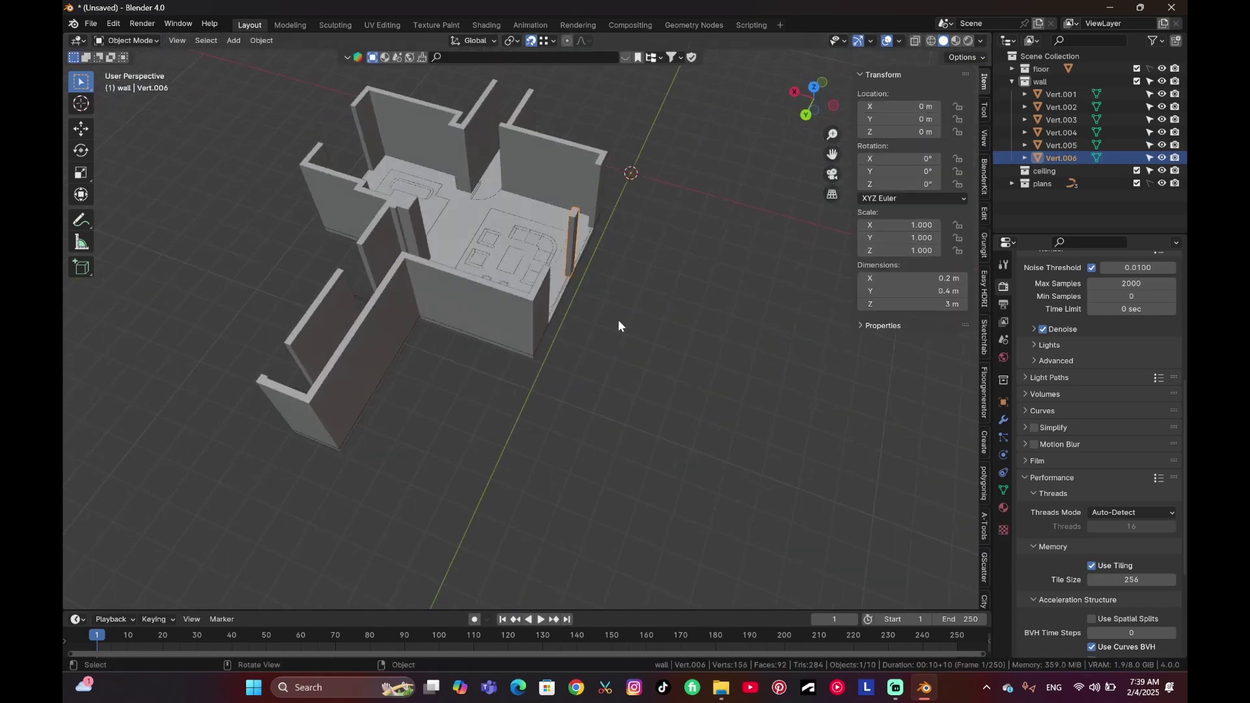
# Add a seventh single vertex at wall-top height over the hallway's far door and extrude it to outline the door header.
pyautogui.moveTo(351, 316); pyautogui.dragTo(544, 331, button='middle')
pyautogui.scroll(3, 494, 318)
pyautogui.hotkey('shift', 'a')
pyautogui.moveTo(490, 316)
pyautogui.moveTo(588, 470)
pyautogui.click(646, 470)
pyautogui.press('g')
pyautogui.click(563, 310)
pyautogui.scroll(1, 547, 329)
pyautogui.press('g')
pyautogui.click(541, 321)
pyautogui.press('e')
pyautogui.click(637, 345)
pyautogui.press('e')
pyautogui.press('Return')
# Fill the header outline over the far hallway door, extrude it 0.6 m downward, and return to Object Mode.
pyautogui.press('a')
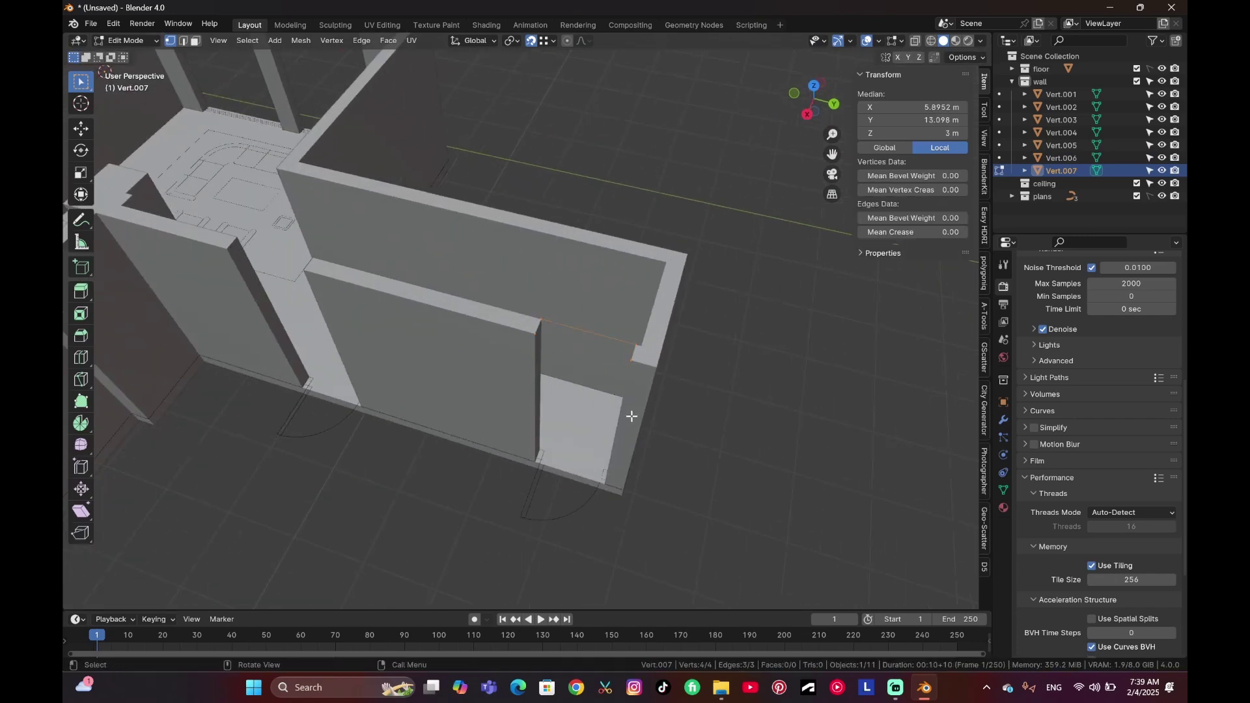
pyautogui.moveTo(632, 416); pyautogui.dragTo(595, 390, button='middle')
pyautogui.press('g')
pyautogui.press('z')
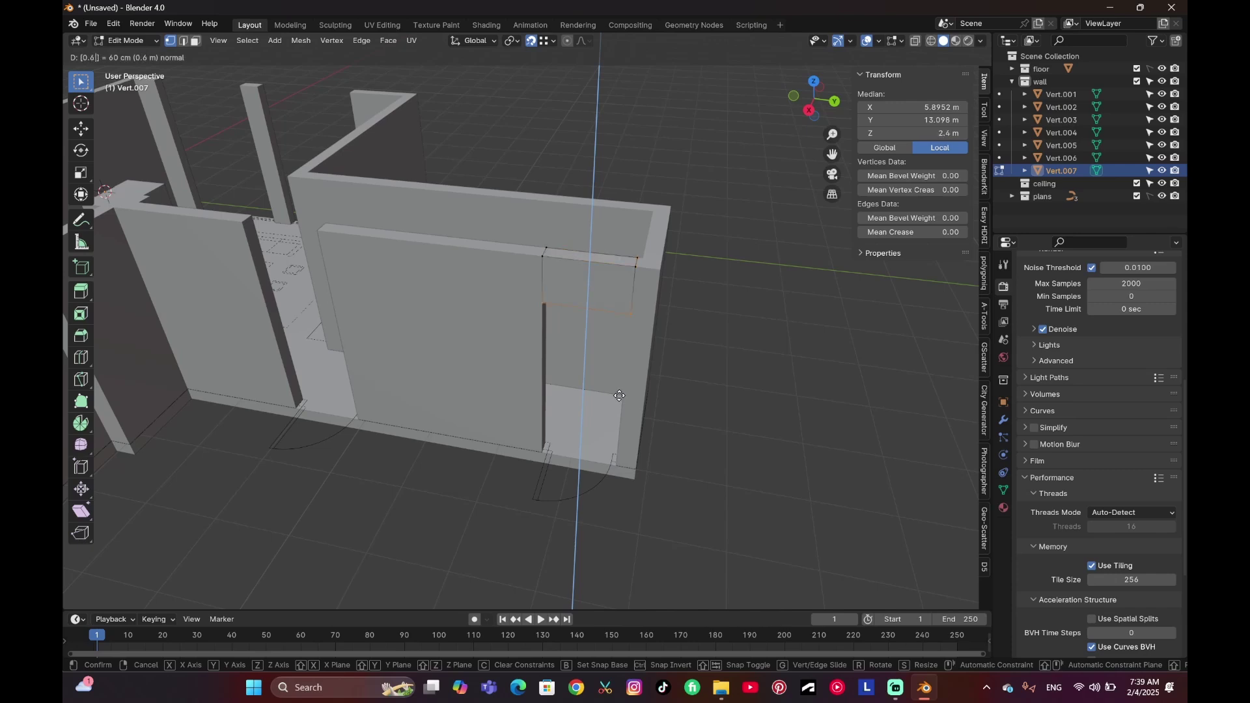
pyautogui.press('Return')
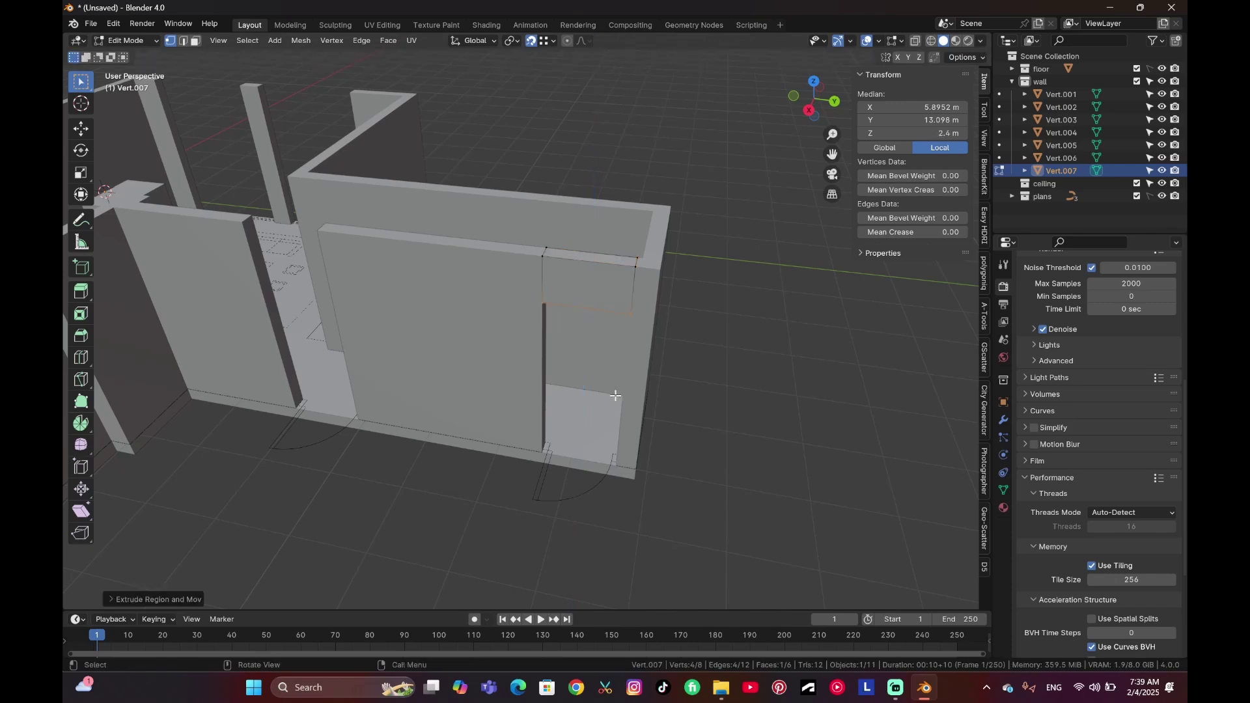
pyautogui.press('Tab')
# Duplicate the door header and snap the copy over the first hallway door's opening, then clear the selection.
pyautogui.moveTo(534, 342)
pyautogui.mouseDown(button='middle')
pyautogui.moveTo(522, 300)
pyautogui.moveTo(462, 342)
pyautogui.moveTo(537, 336)
pyautogui.mouseUp(button='middle')
pyautogui.hotkey('shift', 'd')
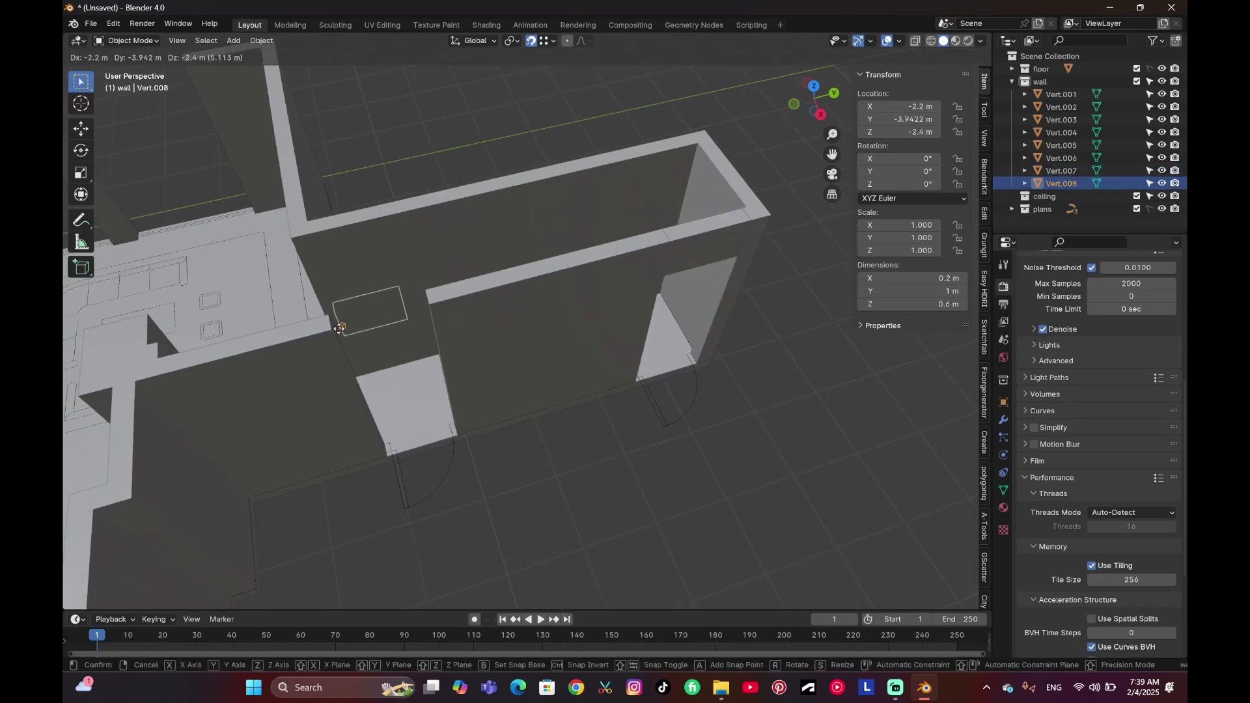
pyautogui.click(334, 332)
pyautogui.scroll(-5, 364, 342)
pyautogui.moveTo(393, 350); pyautogui.dragTo(343, 451, button='middle')
pyautogui.click(529, 499)
# Add a single vertex at the wall top beside the smaller room's window opening and extrude it to outline the header.
pyautogui.scroll(4, 343, 452)
pyautogui.hotkey('shift', 'a')
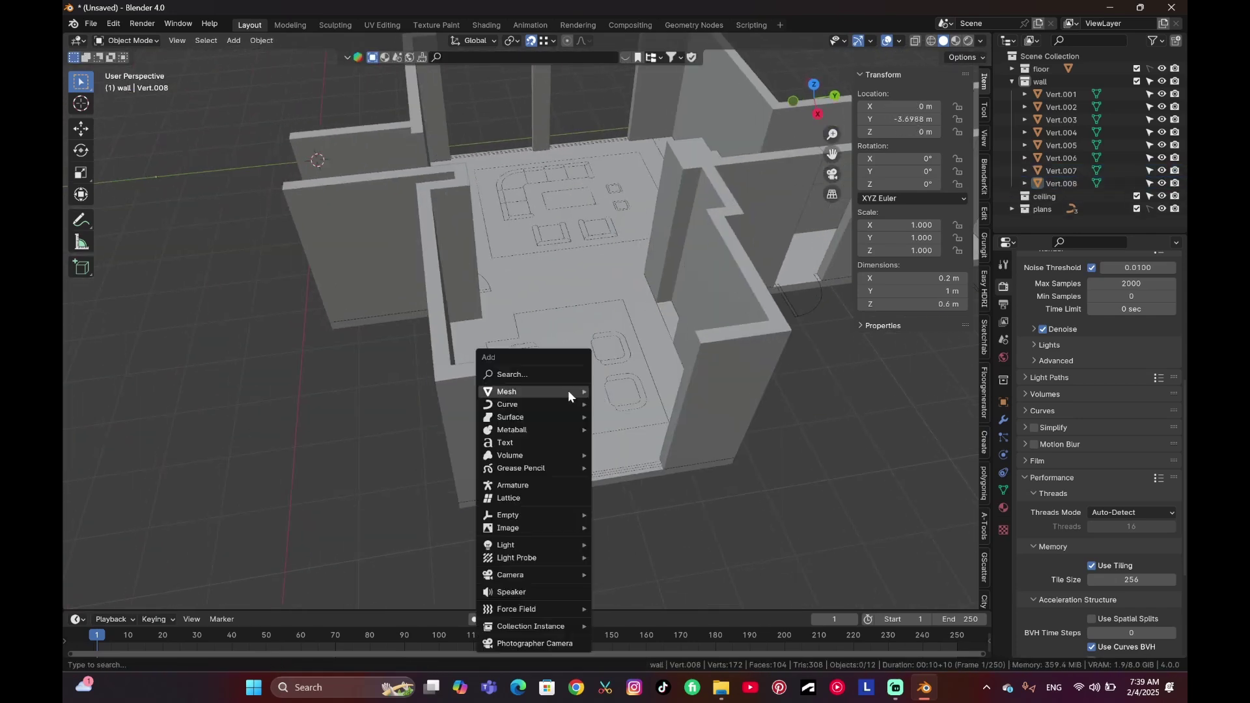
pyautogui.moveTo(568, 390)
pyautogui.moveTo(658, 231)
pyautogui.click(732, 231)
pyautogui.moveTo(732, 231); pyautogui.dragTo(533, 312, button='middle')
pyautogui.press('g')
pyautogui.click(534, 311)
pyautogui.press('e')
pyautogui.click(535, 326)
pyautogui.press('e')
pyautogui.click(698, 338)
pyautogui.press('e')
pyautogui.click(701, 324)
# Fill the window header outline, extrude it 0.6 m downward, and return to Object Mode.
pyautogui.moveTo(667, 370); pyautogui.dragTo(622, 330, button='middle')
pyautogui.press('e')
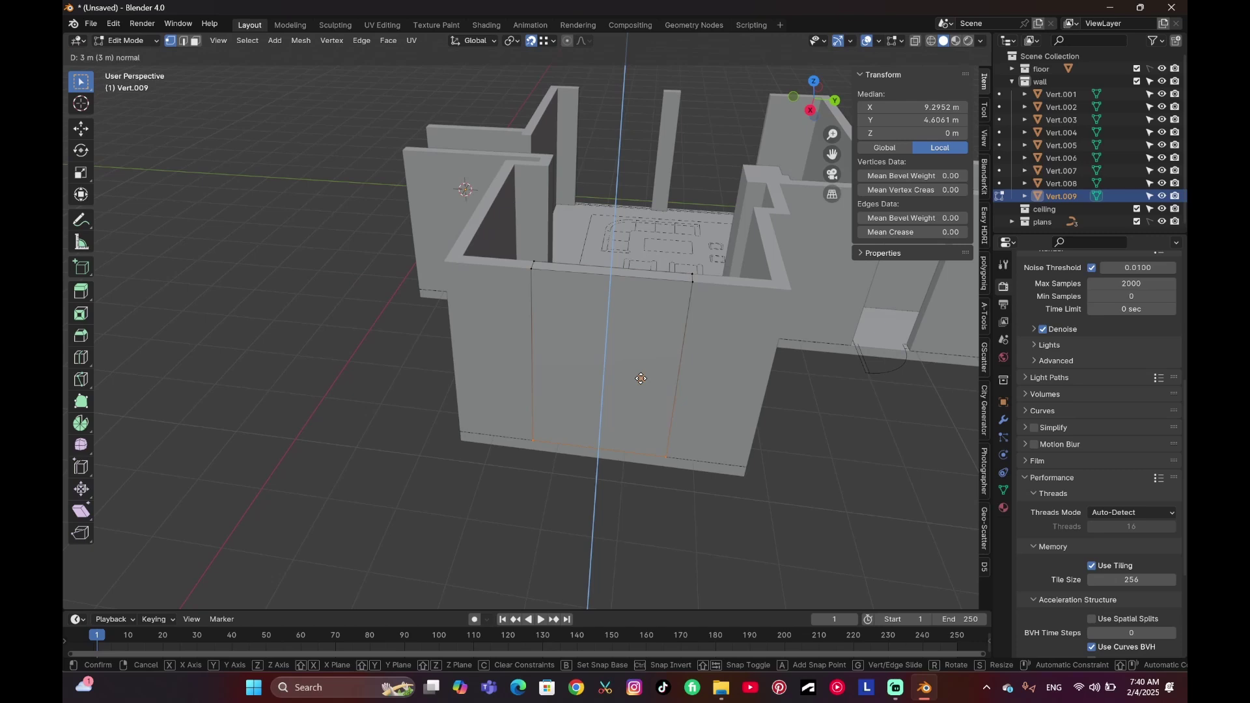
pyautogui.write('0.6')
pyautogui.click(640, 378)
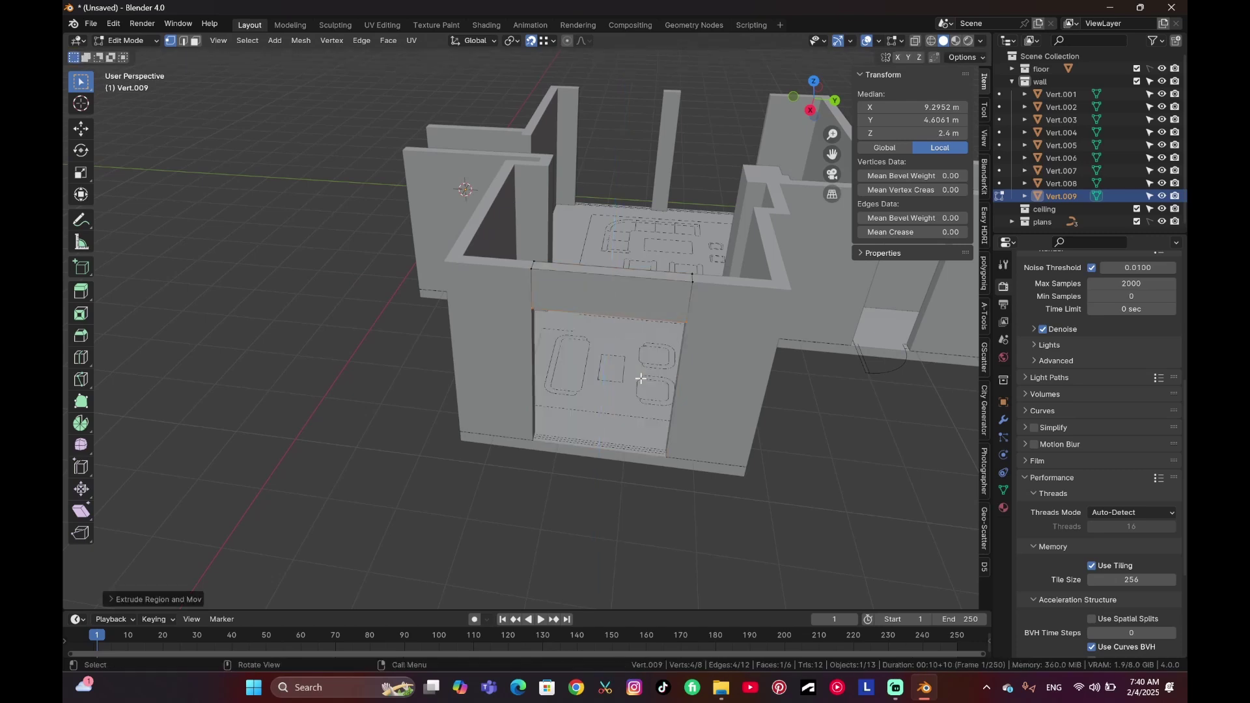
pyautogui.press('Tab')
# Duplicate the window header twice, snapping one copy over each of the living room's two openings.
pyautogui.moveTo(636, 367); pyautogui.dragTo(465, 357, button='middle')
pyautogui.hotkey('shift', 'd')
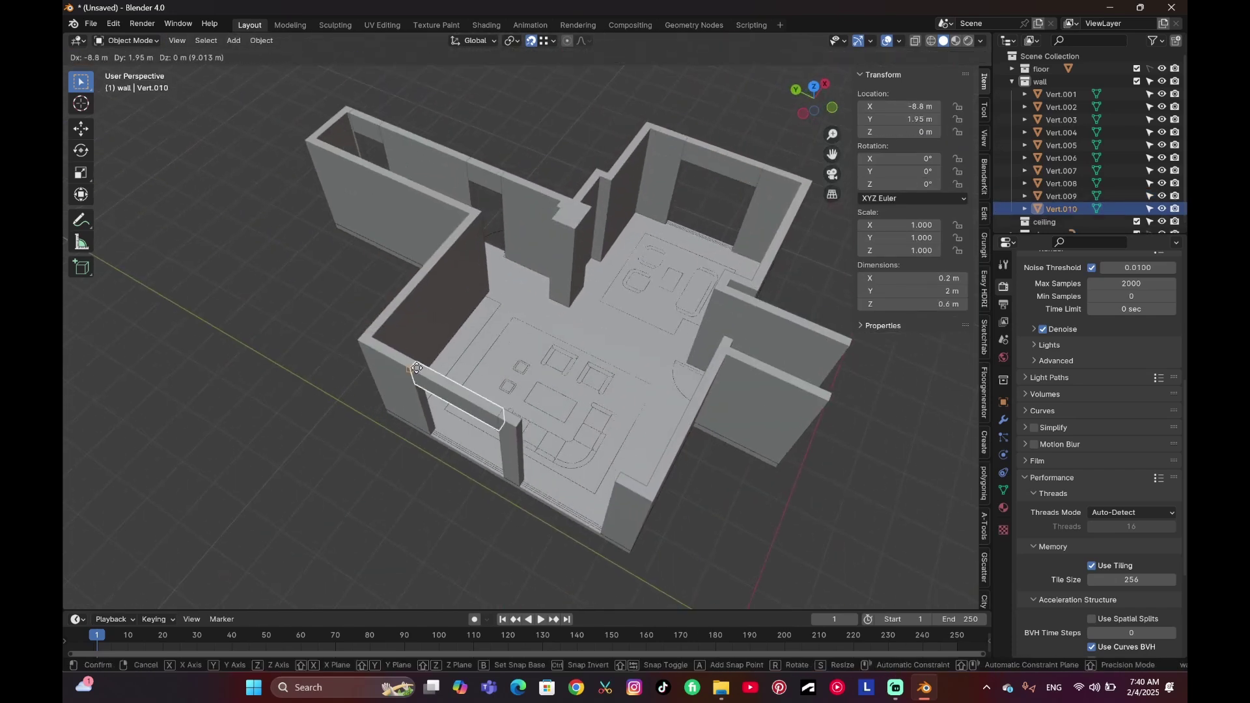
pyautogui.click(432, 376)
pyautogui.hotkey('shift', 'd')
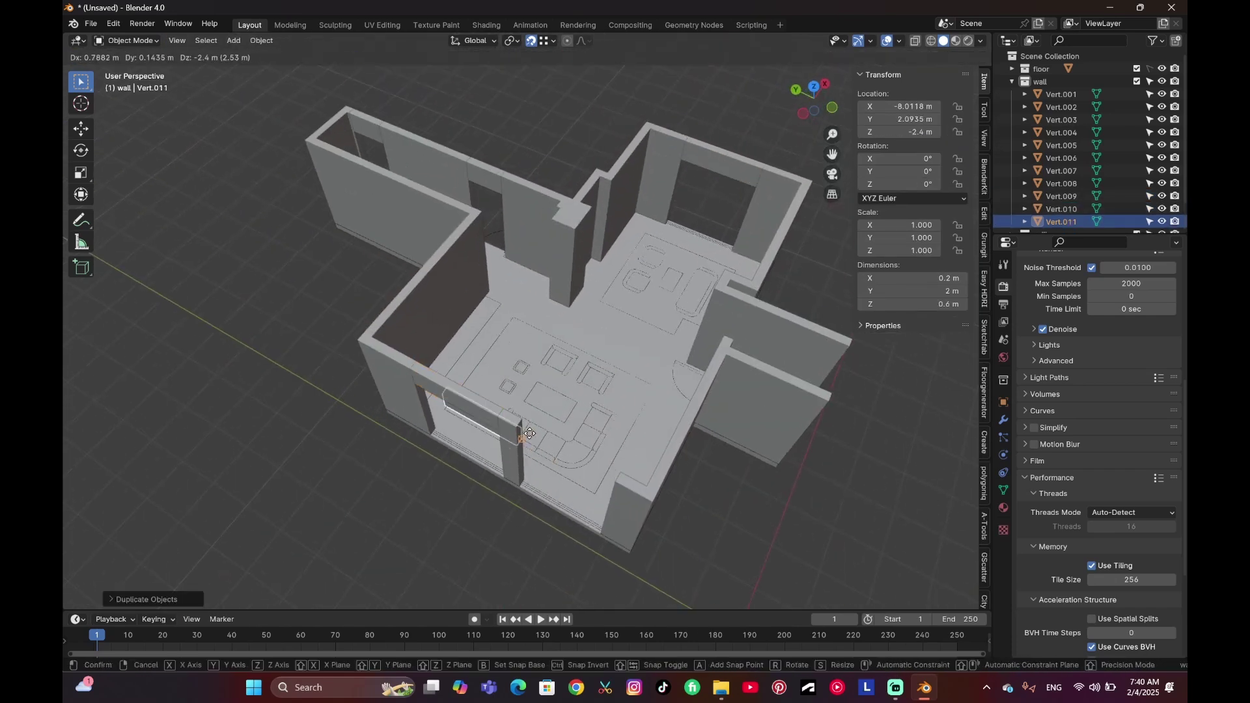
pyautogui.click(608, 499)
pyautogui.moveTo(609, 499); pyautogui.dragTo(748, 514, button='middle')
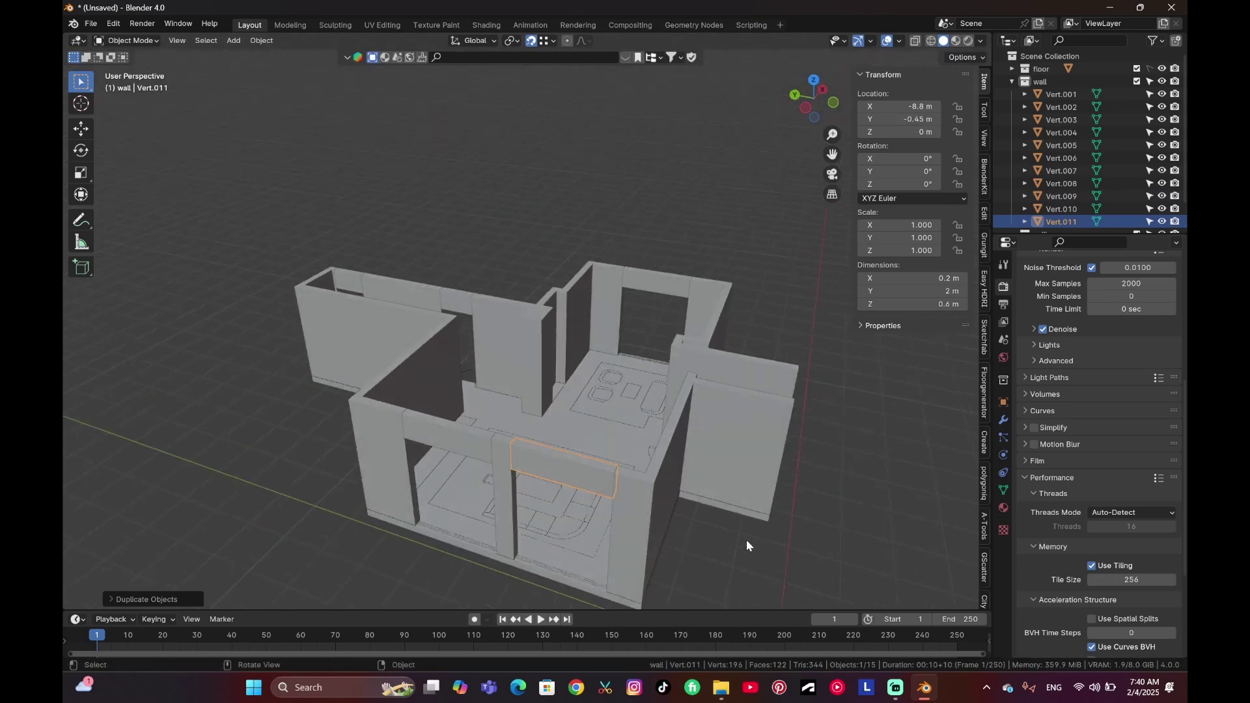
pyautogui.click(745, 537)
# Make the floor collection selectable and select the floor slab.
pyautogui.scroll(-3, 745, 537)
pyautogui.moveTo(685, 451); pyautogui.dragTo(507, 404, button='middle')
pyautogui.keyDown('shift'); pyautogui.moveTo(507, 403); pyautogui.dragTo(562, 332, button='middle'); pyautogui.keyUp('shift')
pyautogui.scroll(4, 567, 345)
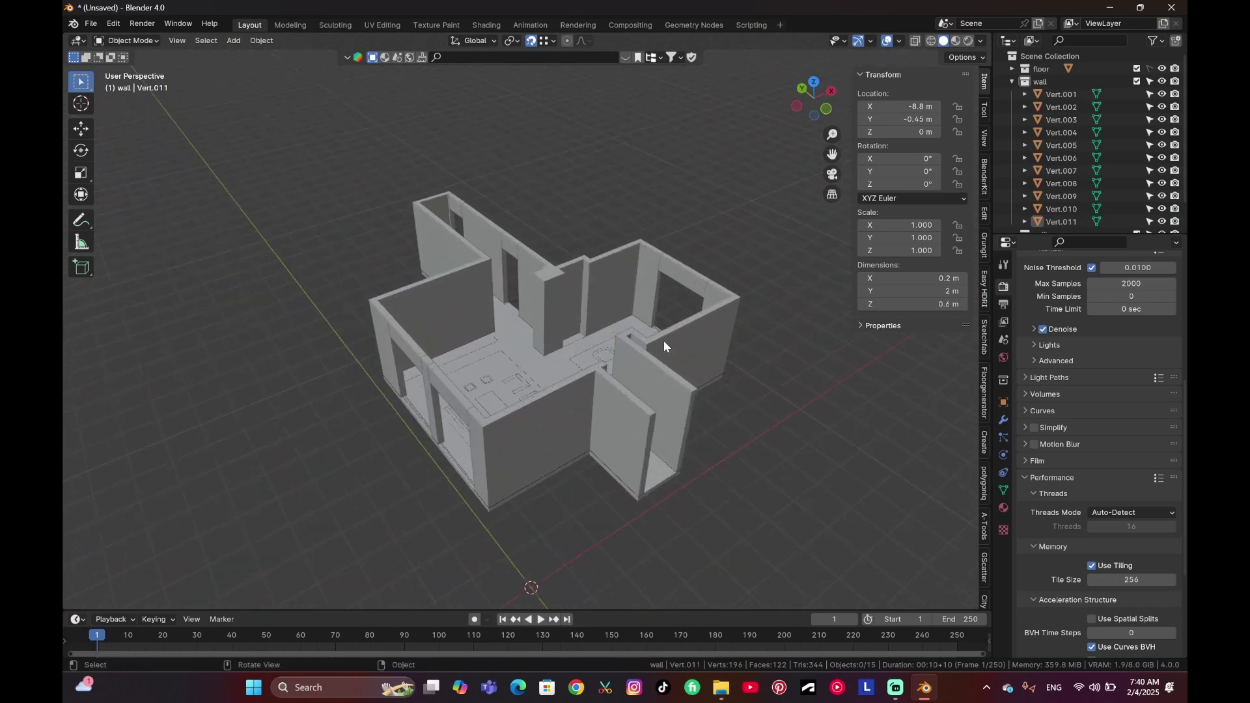
pyautogui.click(1011, 82)
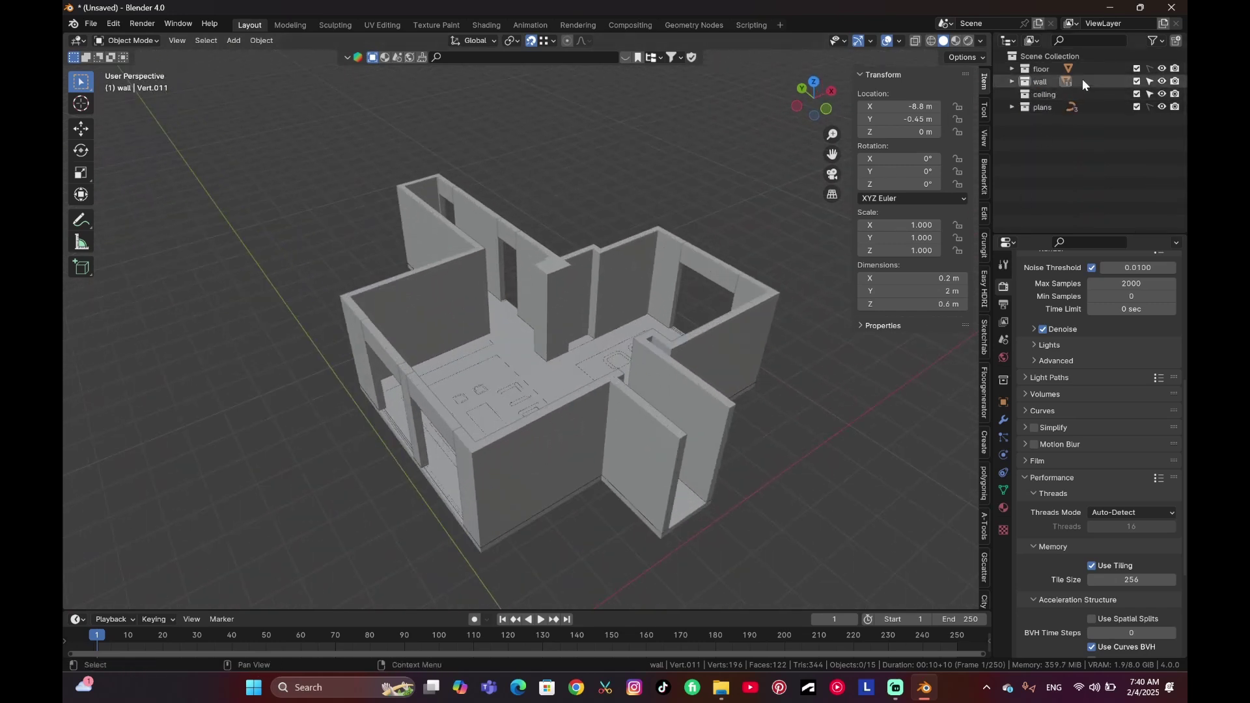
pyautogui.click(1012, 68)
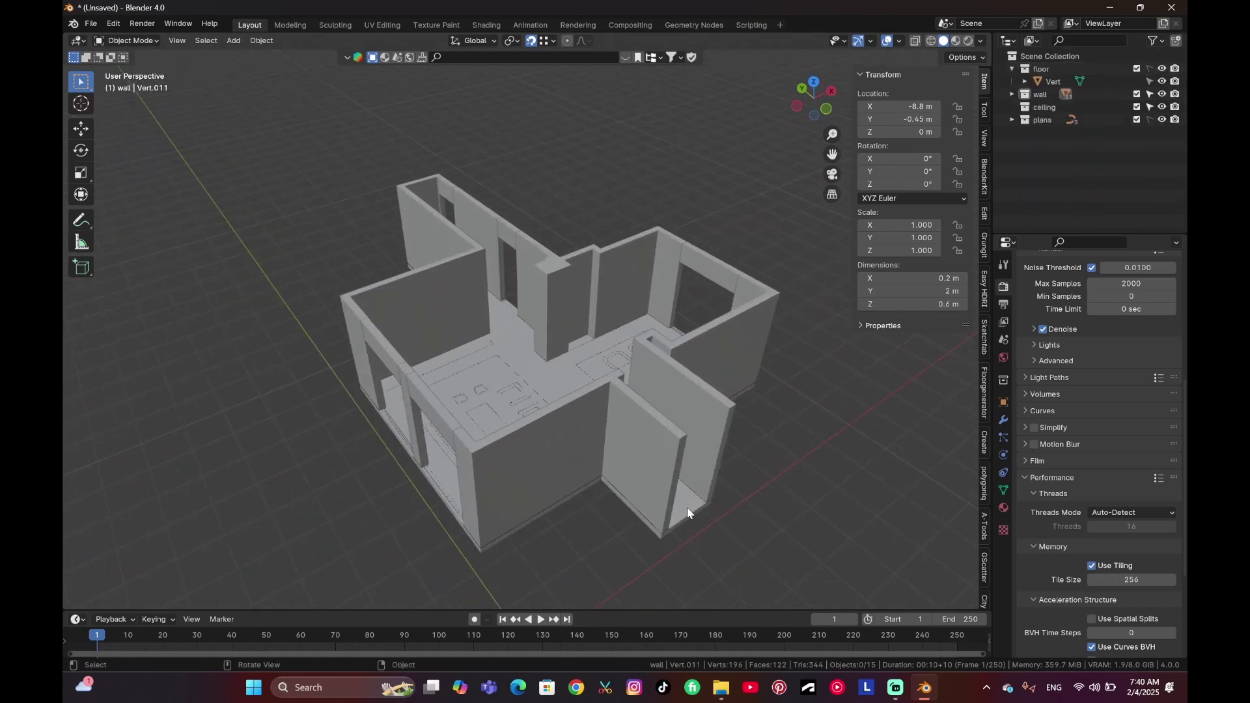
pyautogui.moveTo(688, 513)
pyautogui.mouseDown(button='middle')
pyautogui.moveTo(630, 413)
pyautogui.moveTo(700, 525)
pyautogui.mouseUp(button='middle')
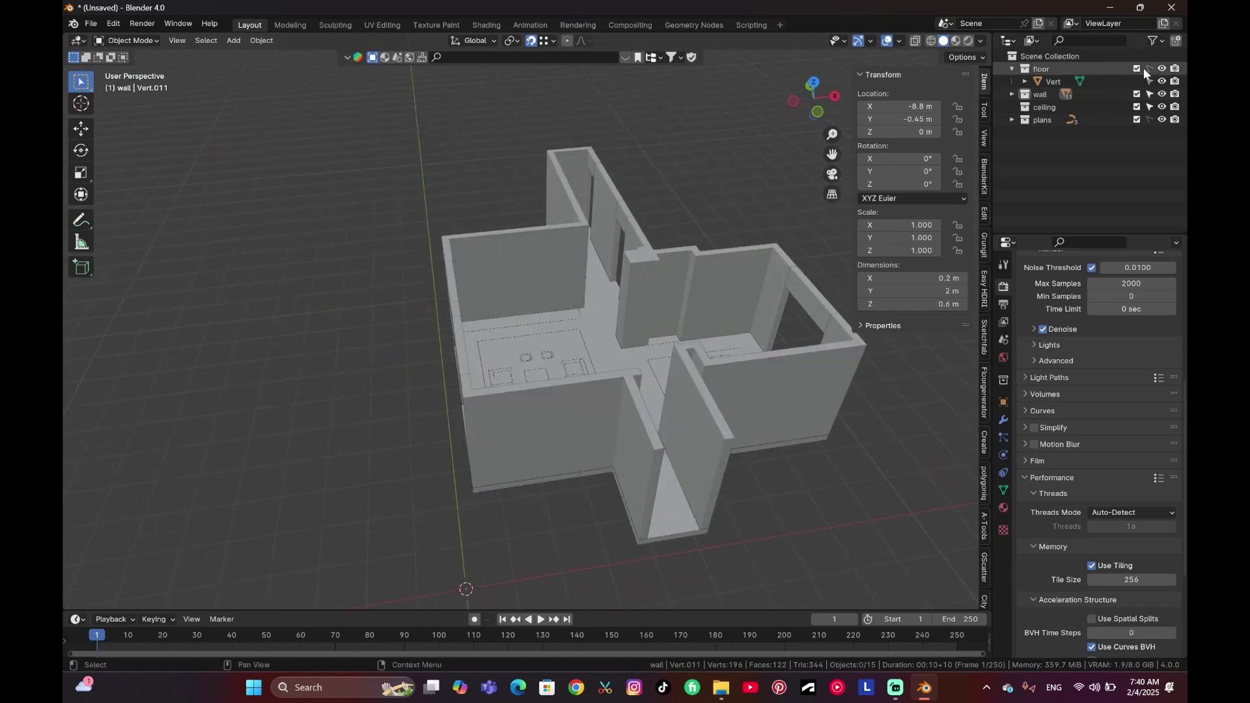
pyautogui.click(1148, 69)
pyautogui.click(676, 504)
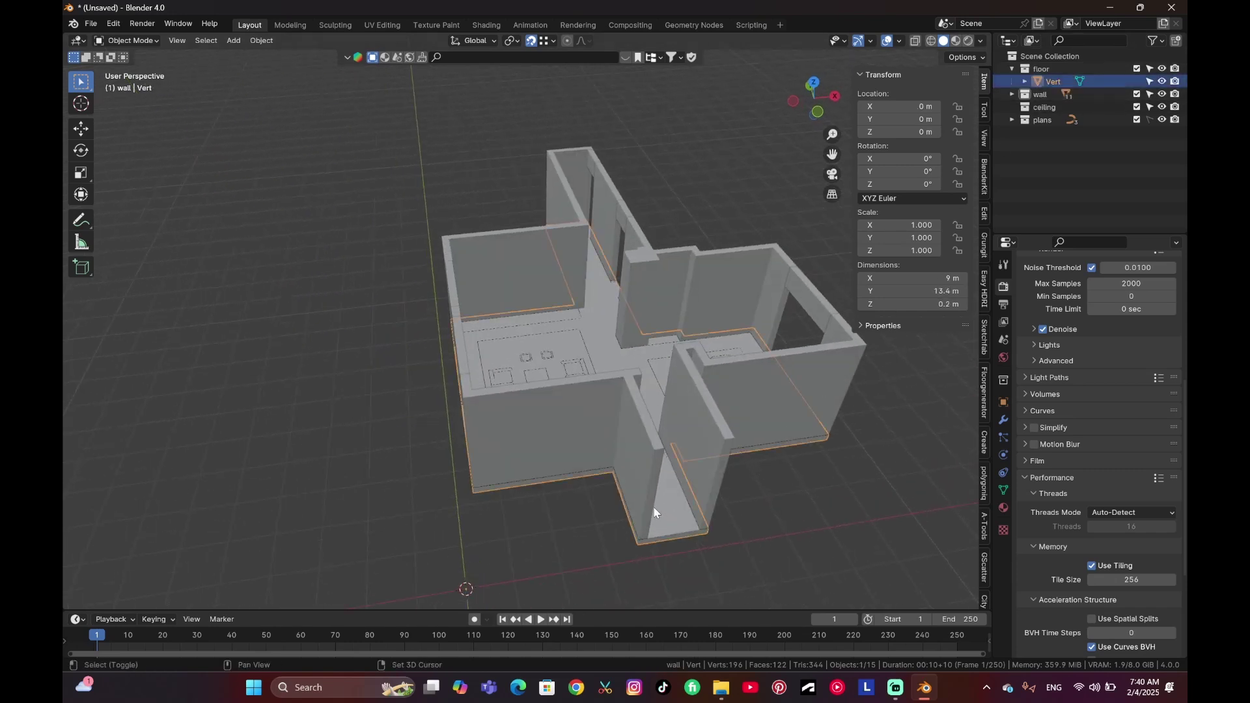
# Duplicate the floor slab 3 m upward along Z to form the ceiling.
pyautogui.hotkey('shift', 'd')
pyautogui.press('z')
pyautogui.press('3')
pyautogui.press('Return')
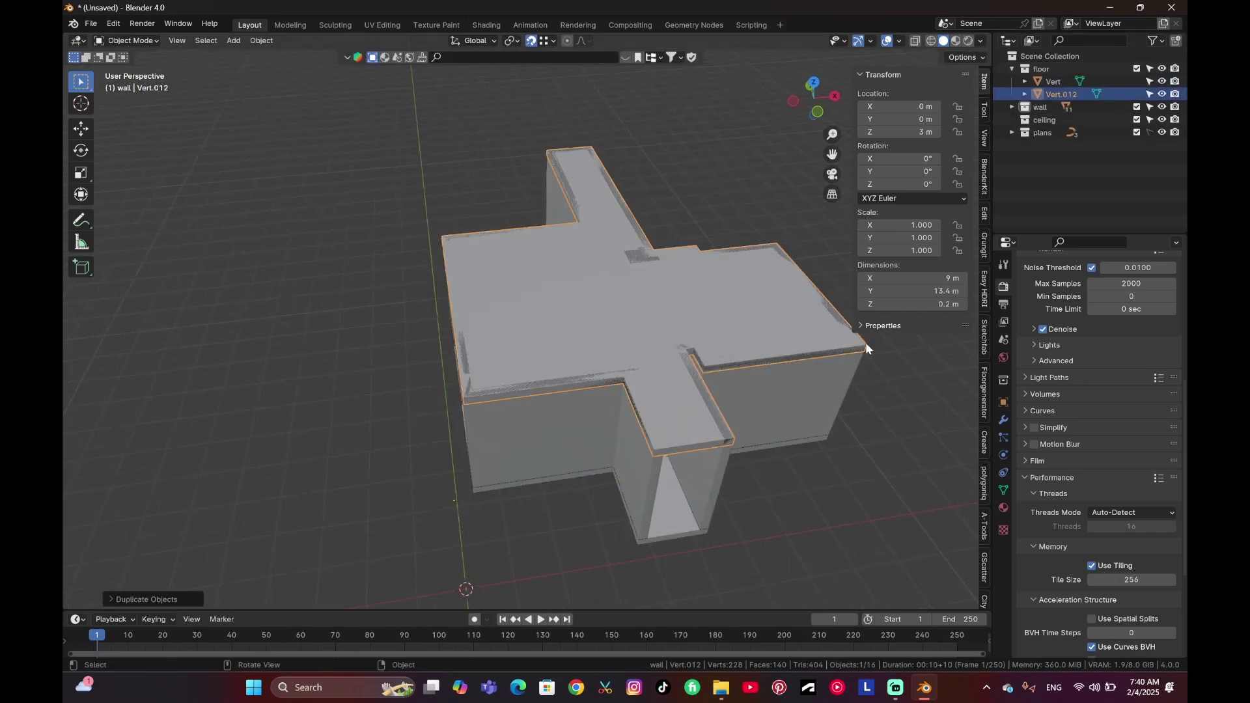
# Raise the ceiling slab vertically to a Z location of 3.2 m, resting it on the walls, and enter Edit Mode.
pyautogui.moveTo(854, 365); pyautogui.dragTo(636, 373, button='middle')
pyautogui.press('g')
pyautogui.press('z')
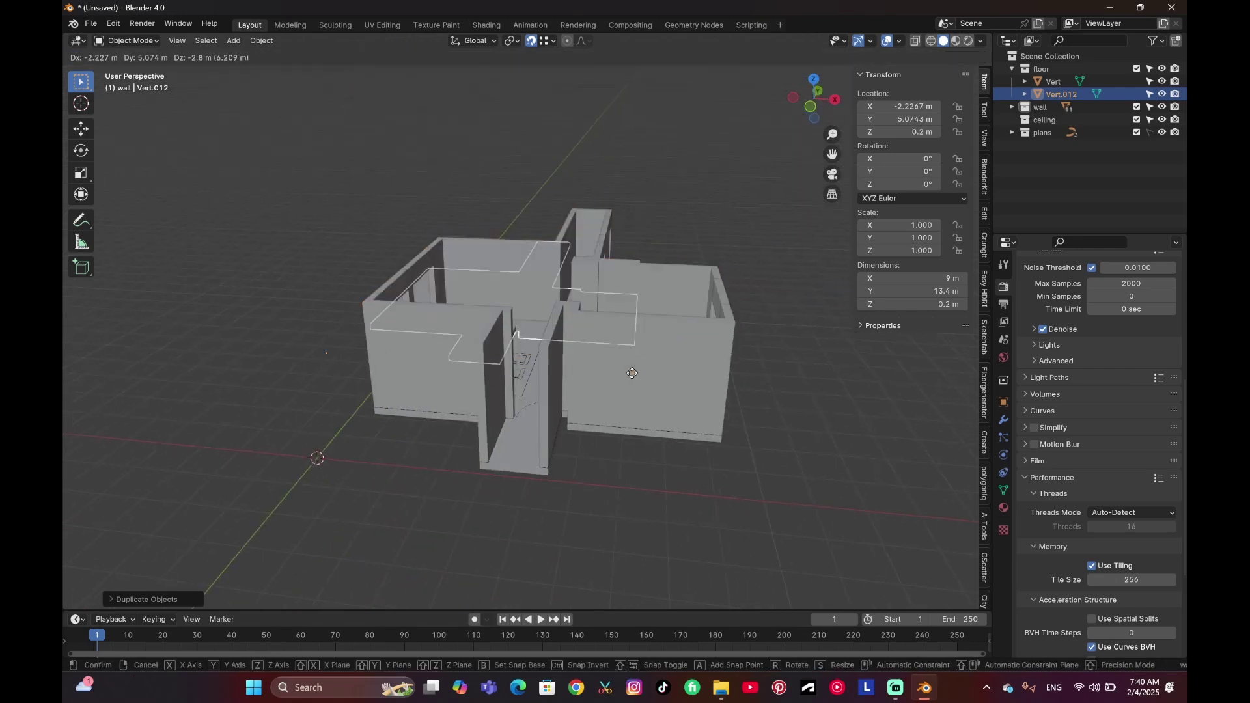
pyautogui.click(751, 251)
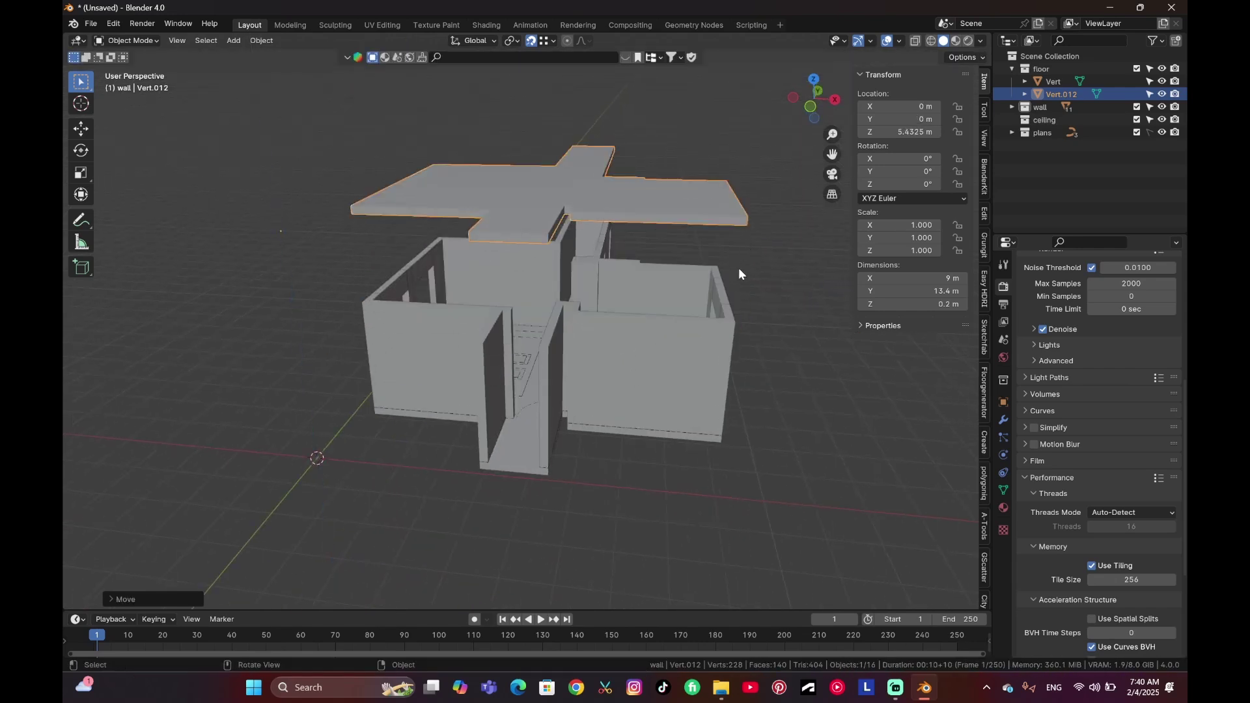
pyautogui.hotkey('ctrl', 'z')
pyautogui.press('Tab')
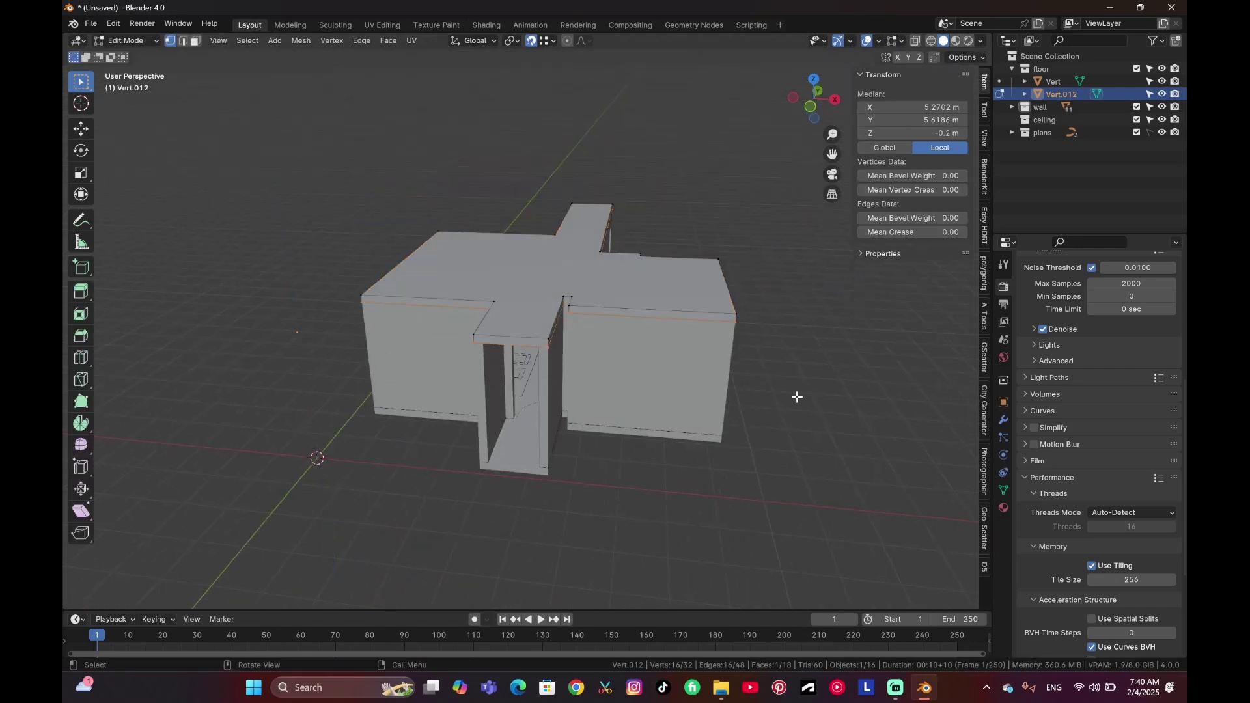
# Move the duplicated slab from the floor collection into the ceiling collection and hide the ceiling collection.
pyautogui.click(1162, 69)
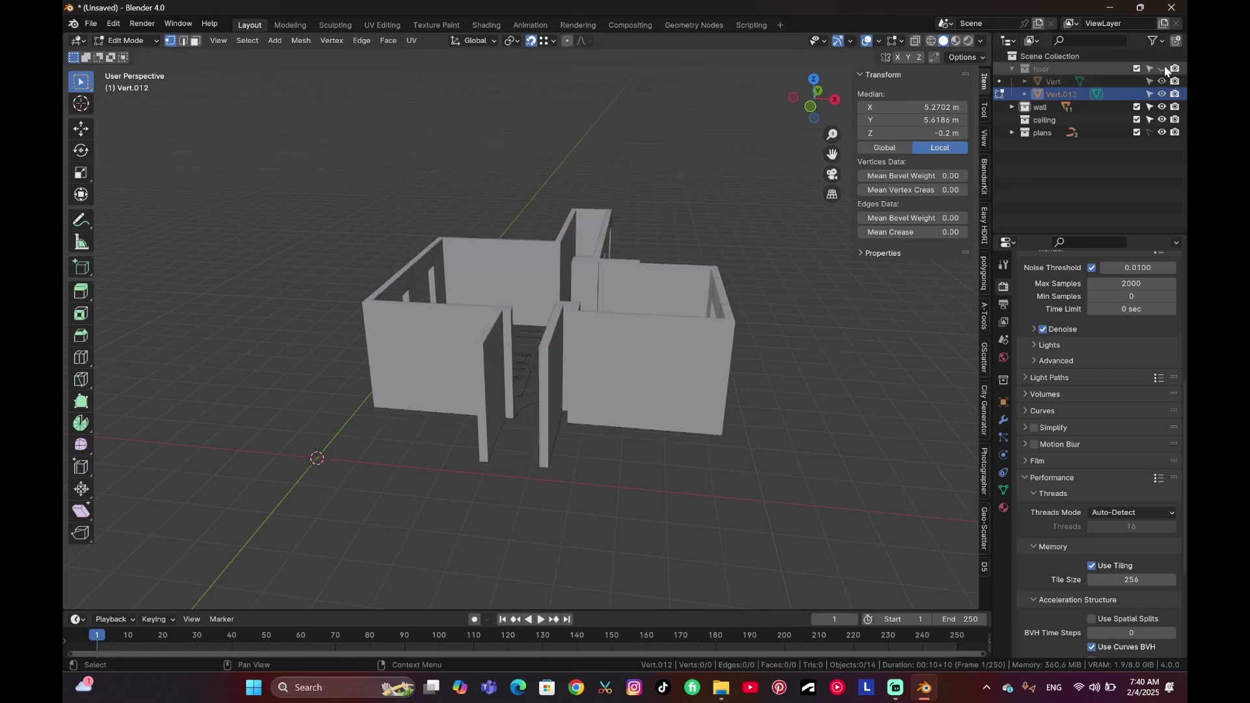
pyautogui.click(1163, 68)
pyautogui.moveTo(1097, 97); pyautogui.dragTo(1054, 121)
pyautogui.click(1011, 69)
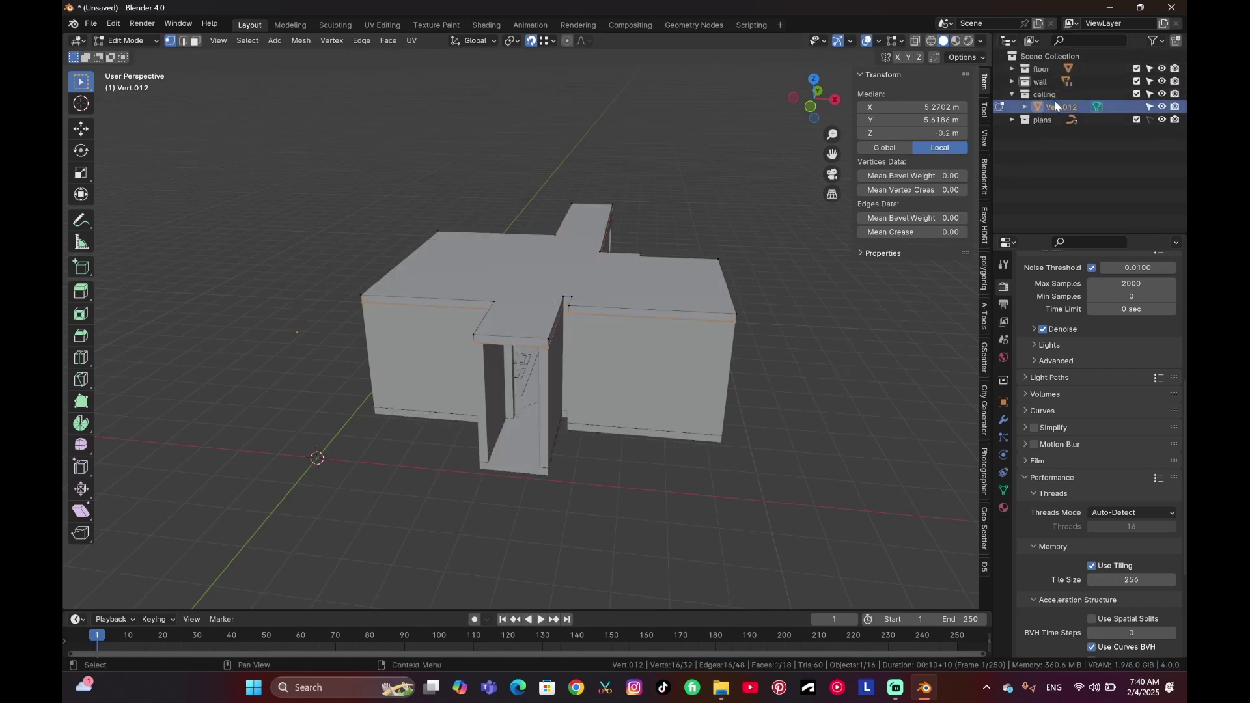
pyautogui.click(1012, 95)
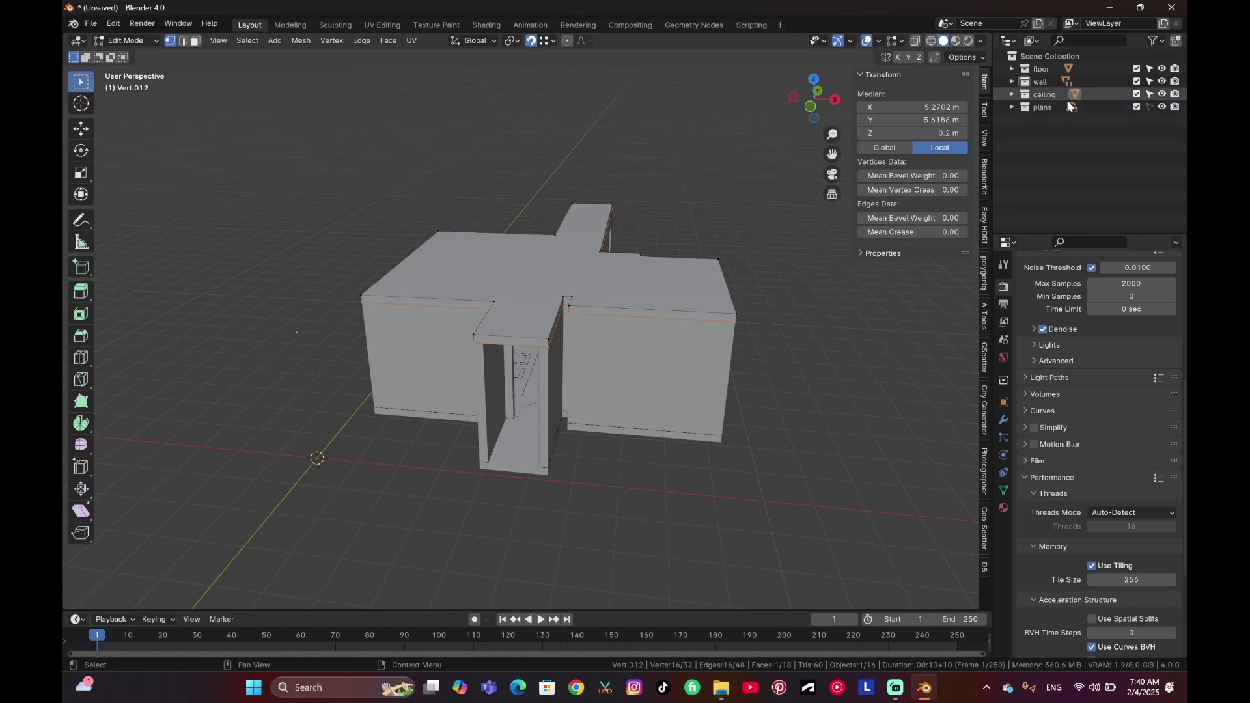
pyautogui.click(1161, 95)
# Try to add a single vertex for the next header while still in the ceiling slab's Edit Mode.
pyautogui.moveTo(516, 252); pyautogui.dragTo(602, 299, button='middle')
pyautogui.scroll(3, 706, 306)
pyautogui.keyDown('shift'); pyautogui.moveTo(712, 306); pyautogui.dragTo(446, 341, button='middle'); pyautogui.keyUp('shift')
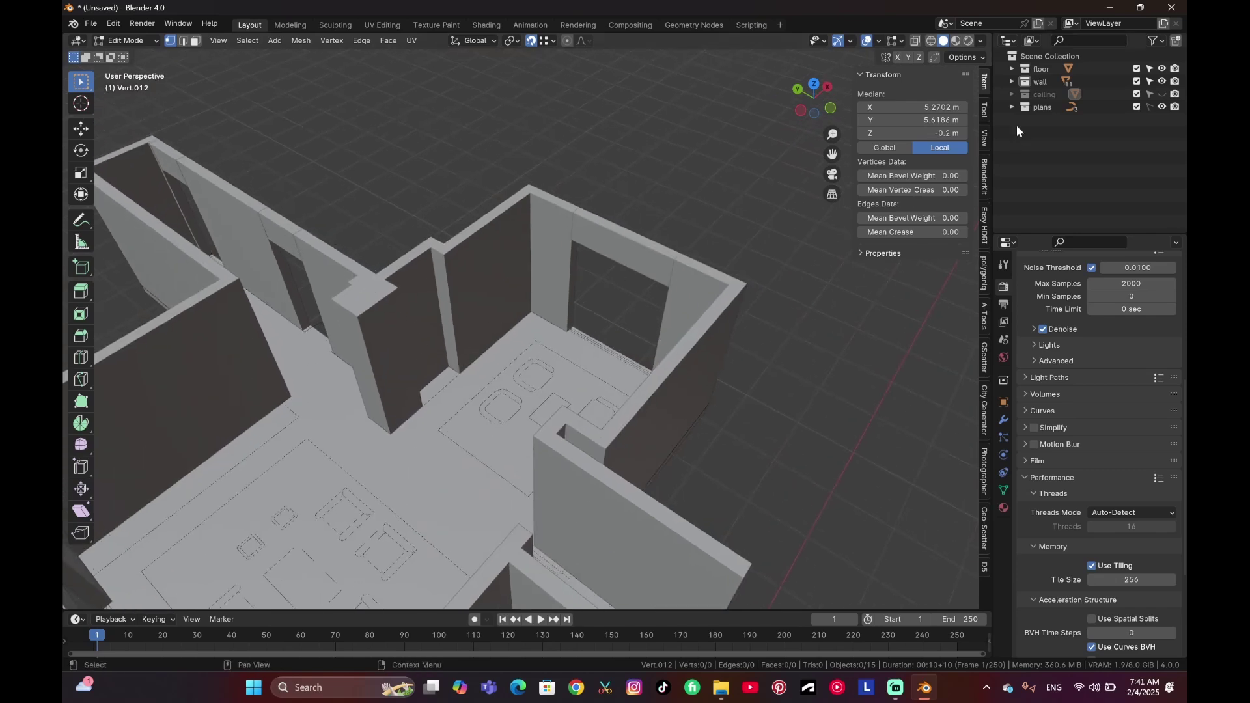
pyautogui.hotkey('shift', 'a')
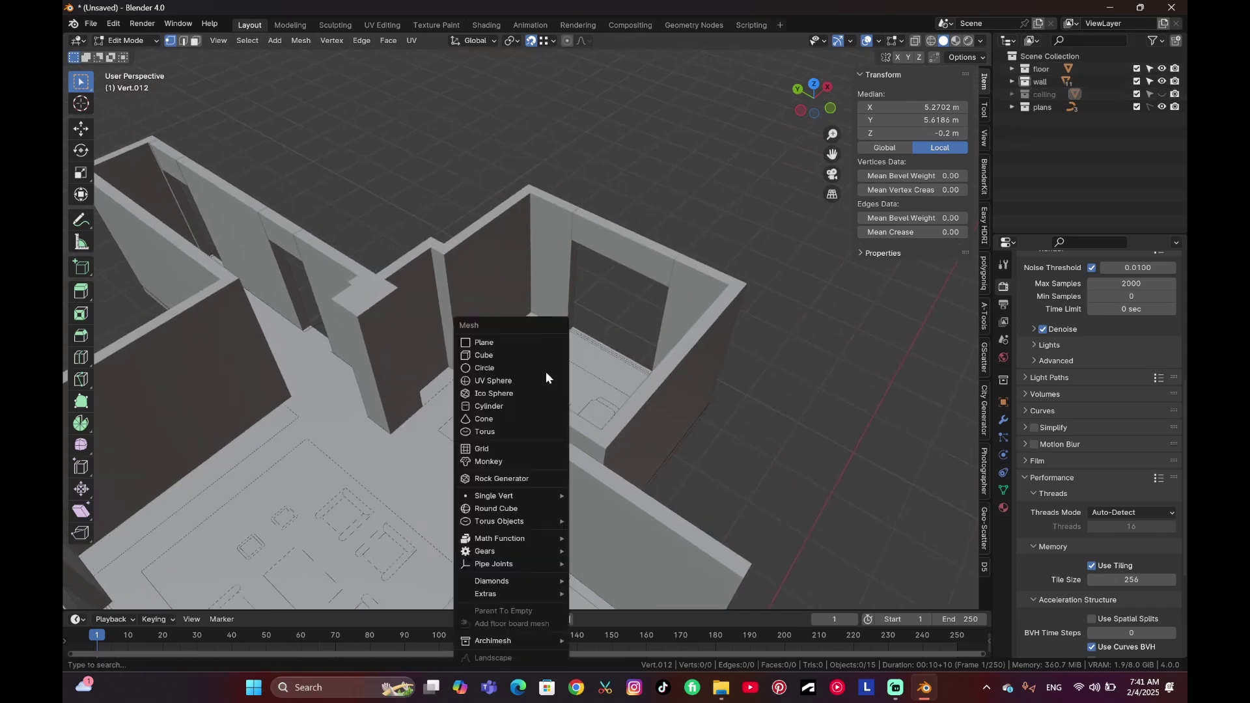
pyautogui.moveTo(540, 494)
pyautogui.click(599, 495)
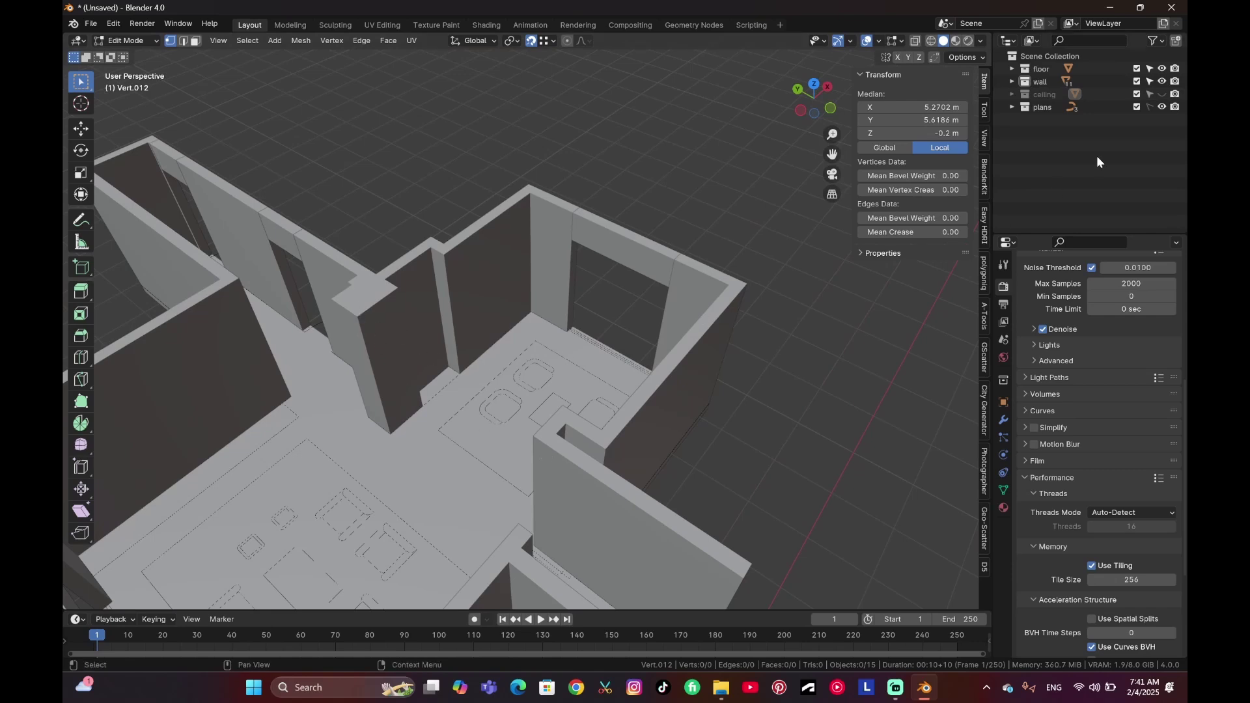
# Make the wall collection active and try again to add a single vertex.
pyautogui.click(1031, 83)
pyautogui.click(1012, 81)
pyautogui.scroll(-2, 1081, 160)
pyautogui.hotkey('shift', 'a')
pyautogui.moveTo(459, 358)
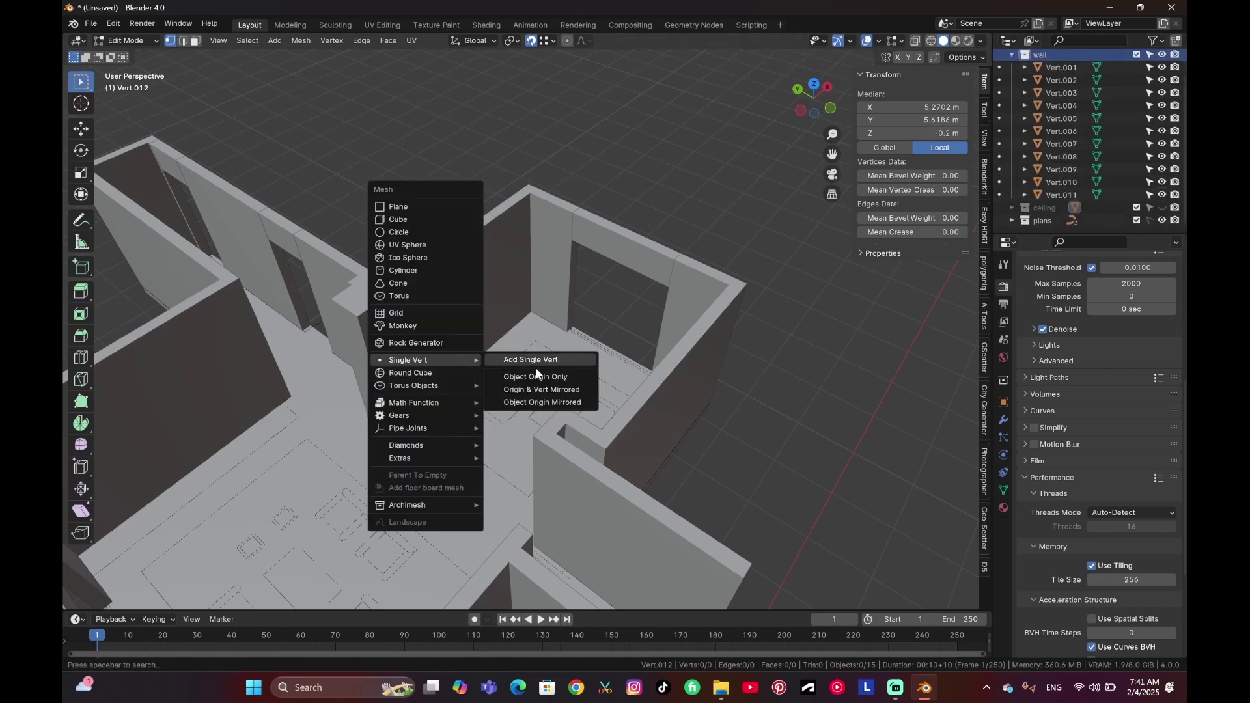
pyautogui.click(549, 362)
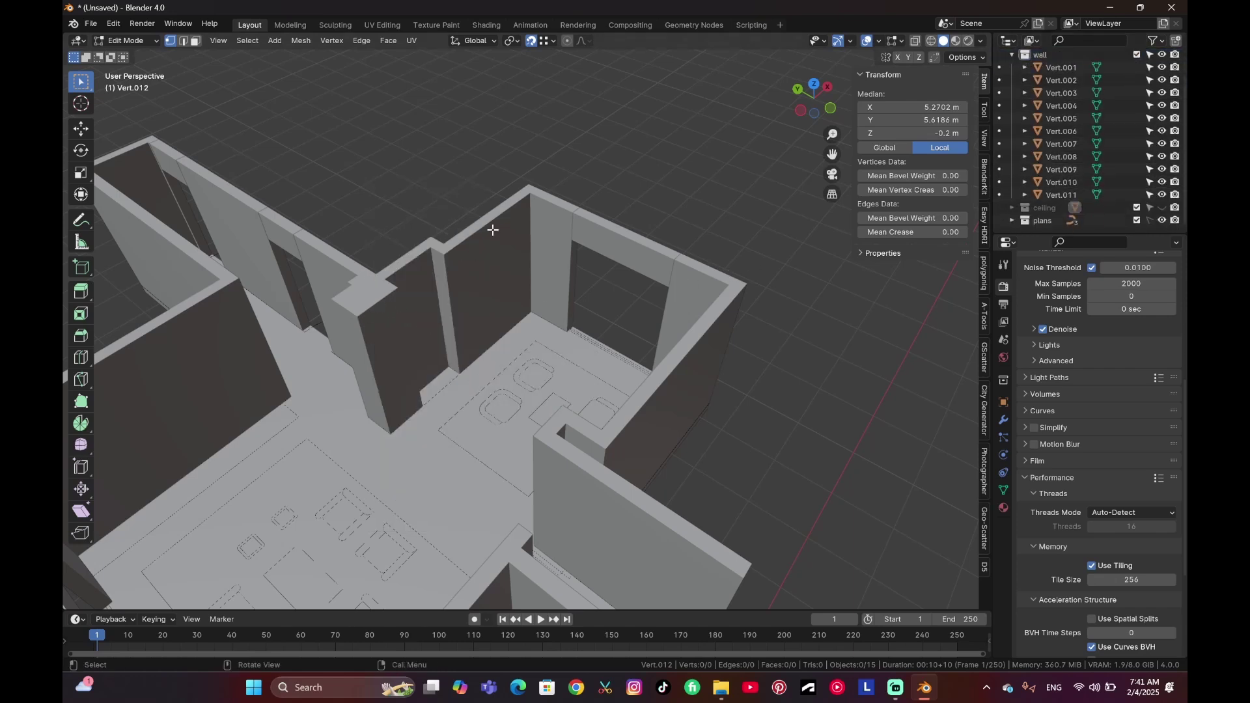
# Leave the ceiling slab's Edit Mode, add a single vertex in the wall collection and snap it to the pillar's top corner.
pyautogui.scroll(-3, 380, 208)
pyautogui.moveTo(380, 226); pyautogui.dragTo(365, 232, button='middle')
pyautogui.scroll(-3, 391, 280)
pyautogui.keyDown('shift'); pyautogui.moveTo(424, 315); pyautogui.dragTo(489, 302, button='middle'); pyautogui.keyUp('shift')
pyautogui.scroll(1, 456, 430)
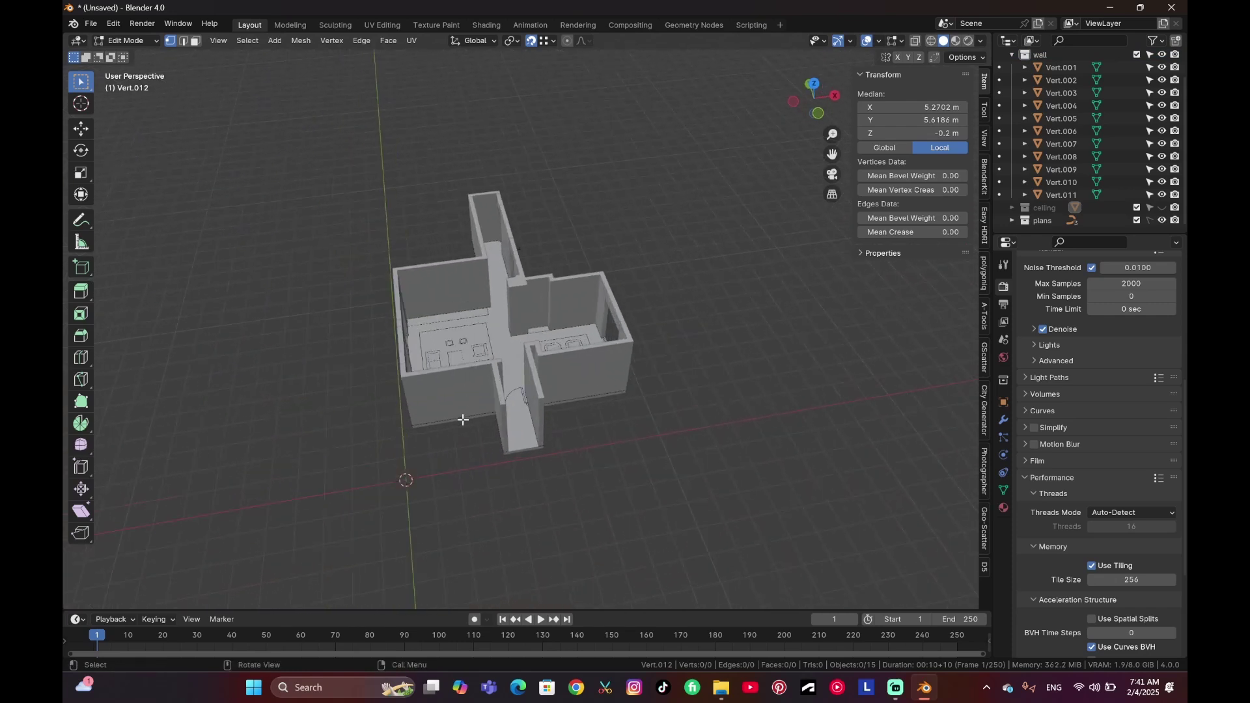
pyautogui.press('Tab')
pyautogui.press('Tab')
pyautogui.press('Tab')
pyautogui.hotkey('shift', 'a')
pyautogui.moveTo(540, 401)
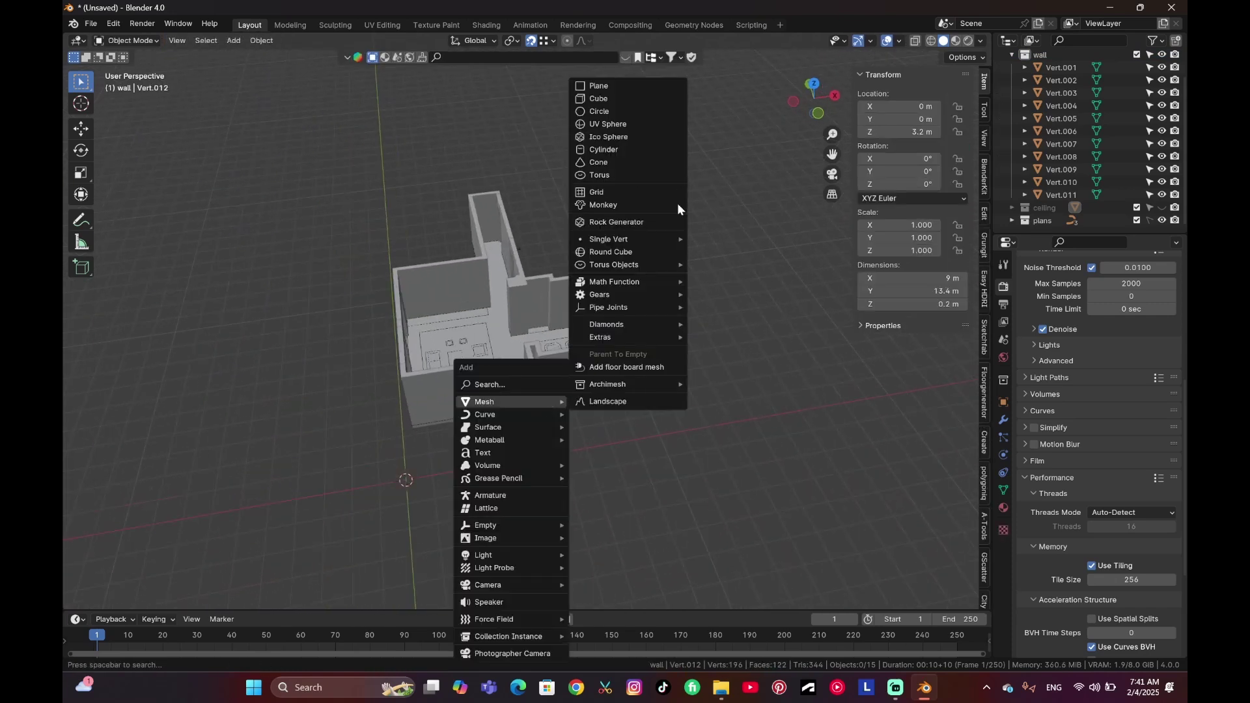
pyautogui.moveTo(670, 242)
pyautogui.click(742, 241)
pyautogui.press('g')
pyautogui.click(516, 287)
# Extrude the vertex into a 0.6 m by 3.3 m header outline between the pillar and the opposite wall end.
pyautogui.moveTo(516, 287); pyautogui.dragTo(612, 338, button='middle')
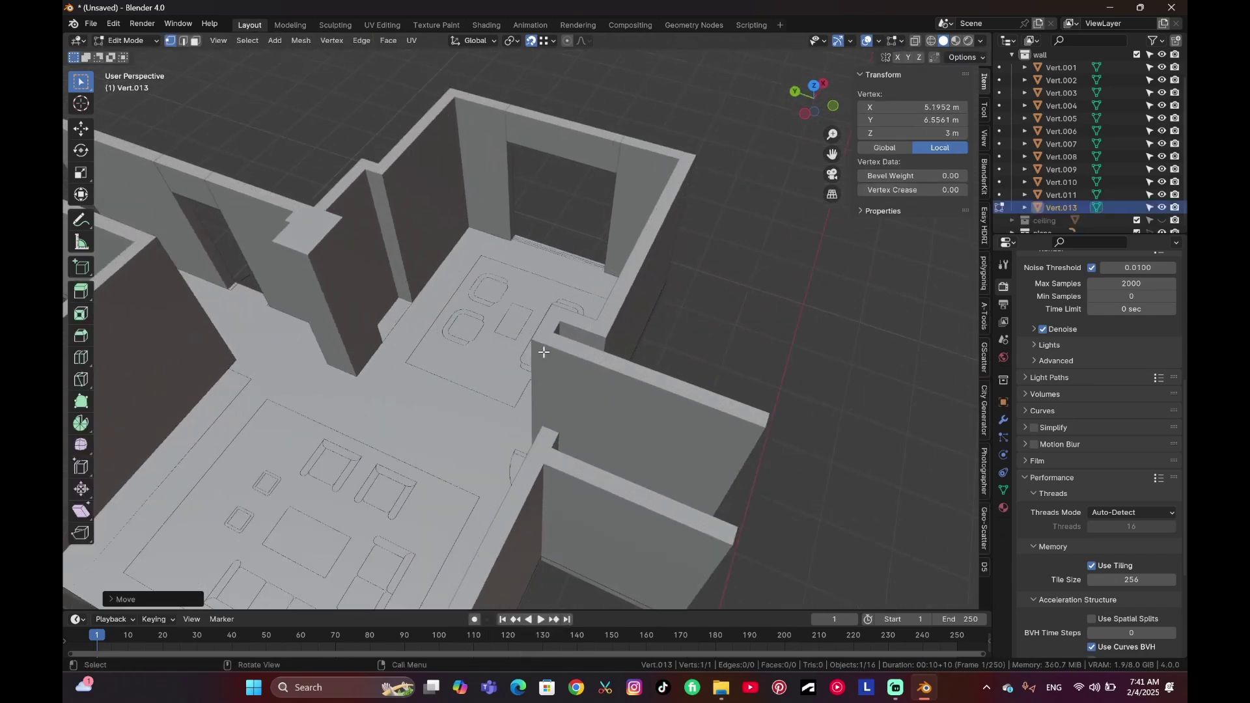
pyautogui.press('e')
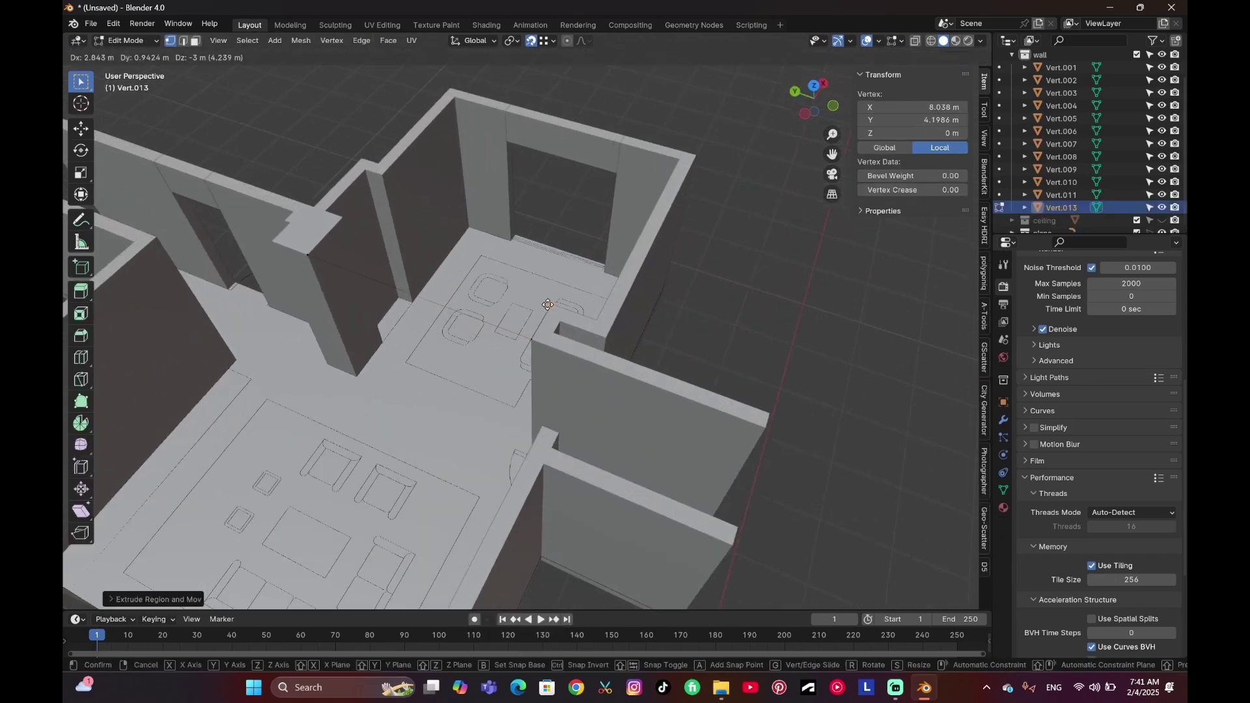
pyautogui.press('y')
pyautogui.click(479, 299)
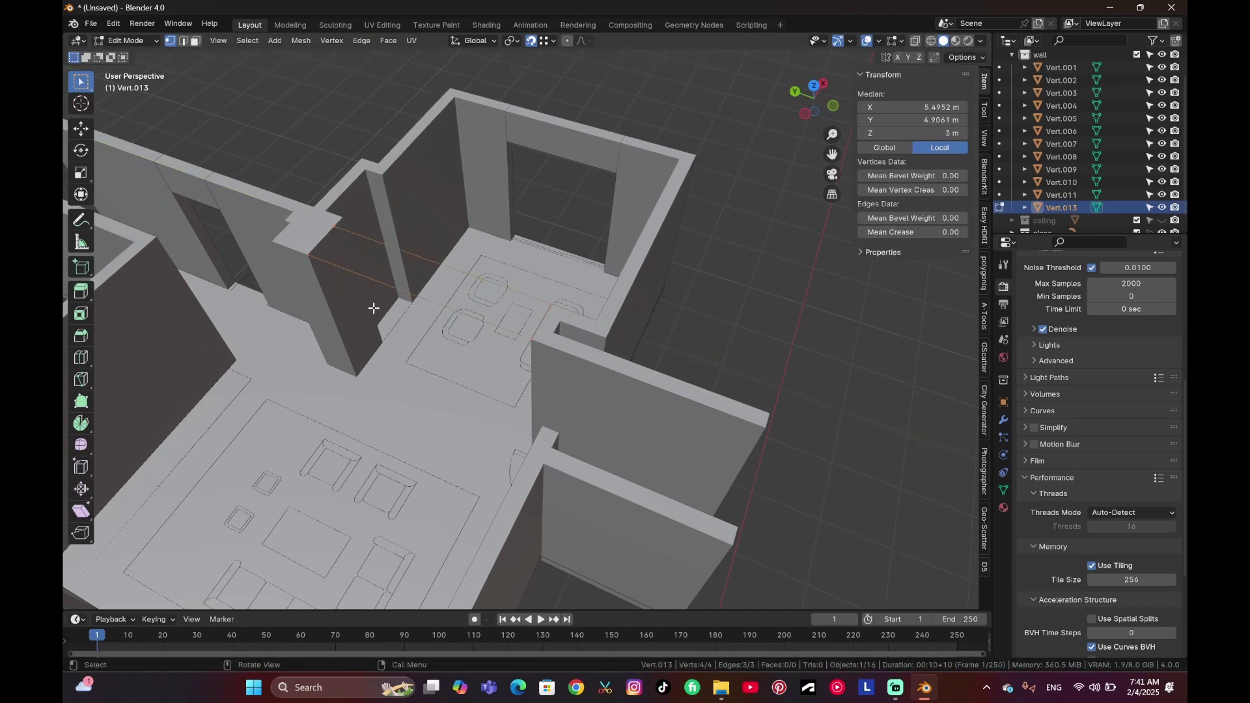
# Fill the header outline, extrude it 0.3 m downward and return to Object Mode.
pyautogui.press('e')
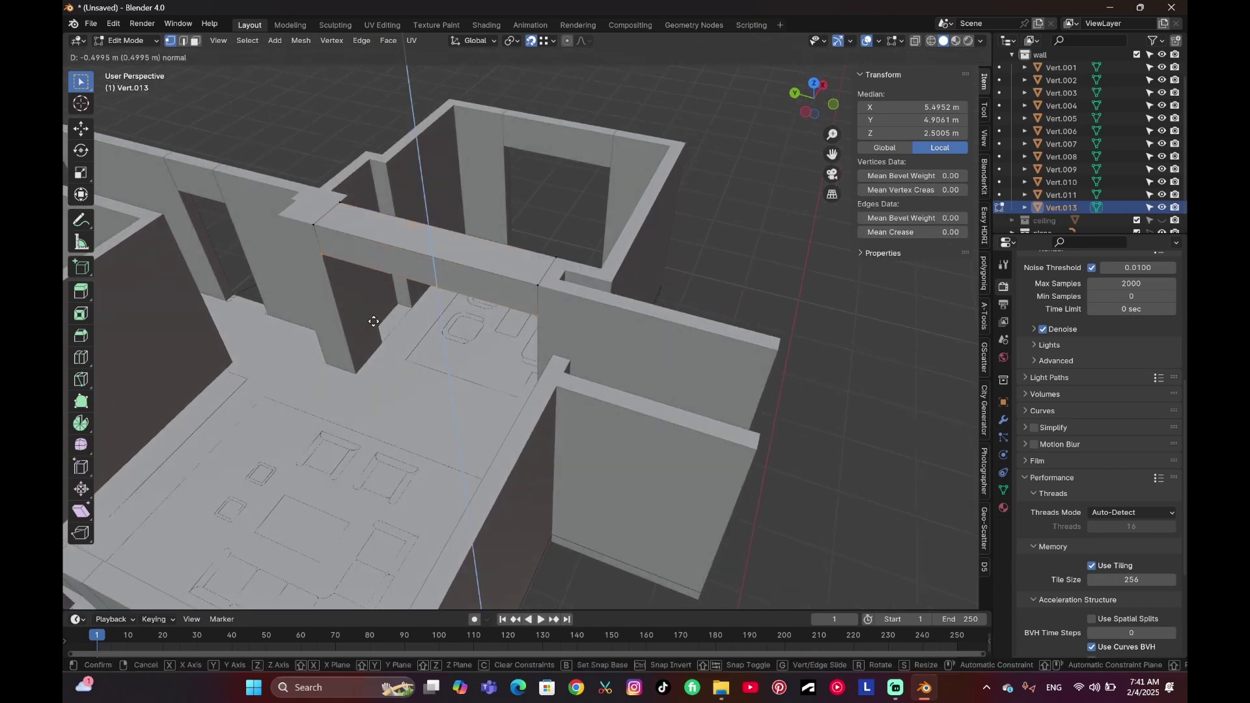
pyautogui.click(373, 321)
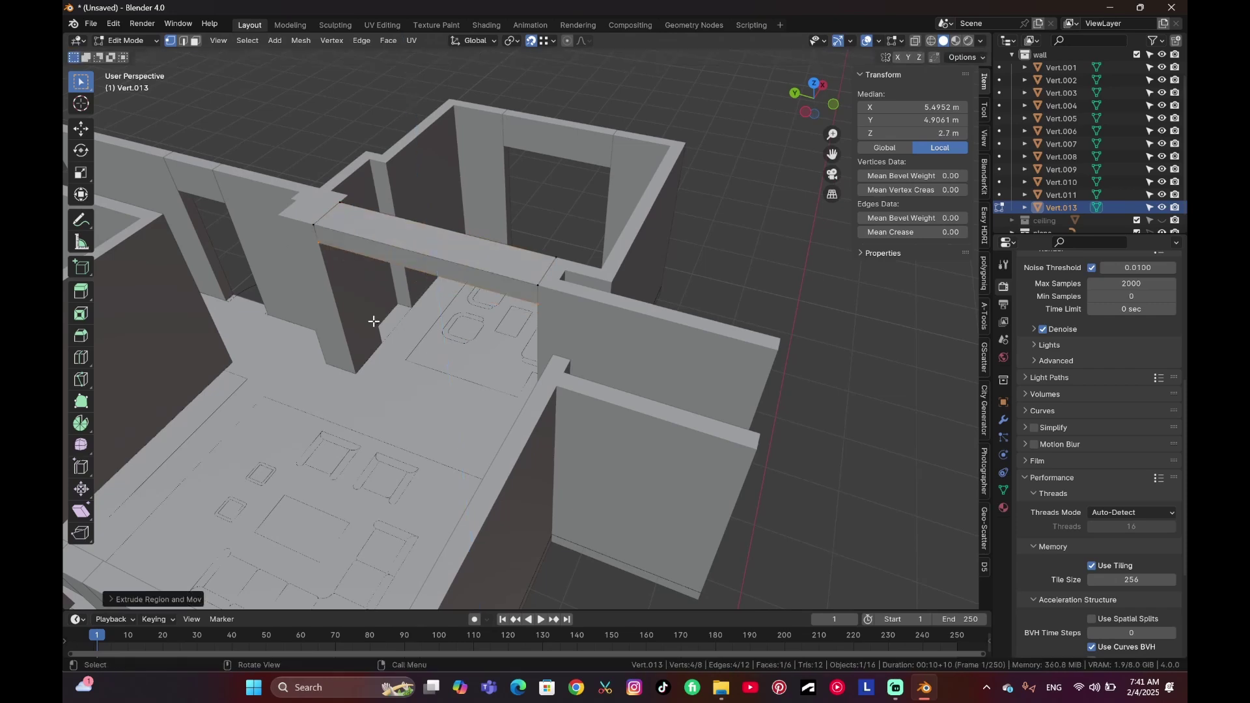
pyautogui.press('Tab')
pyautogui.click(709, 255)
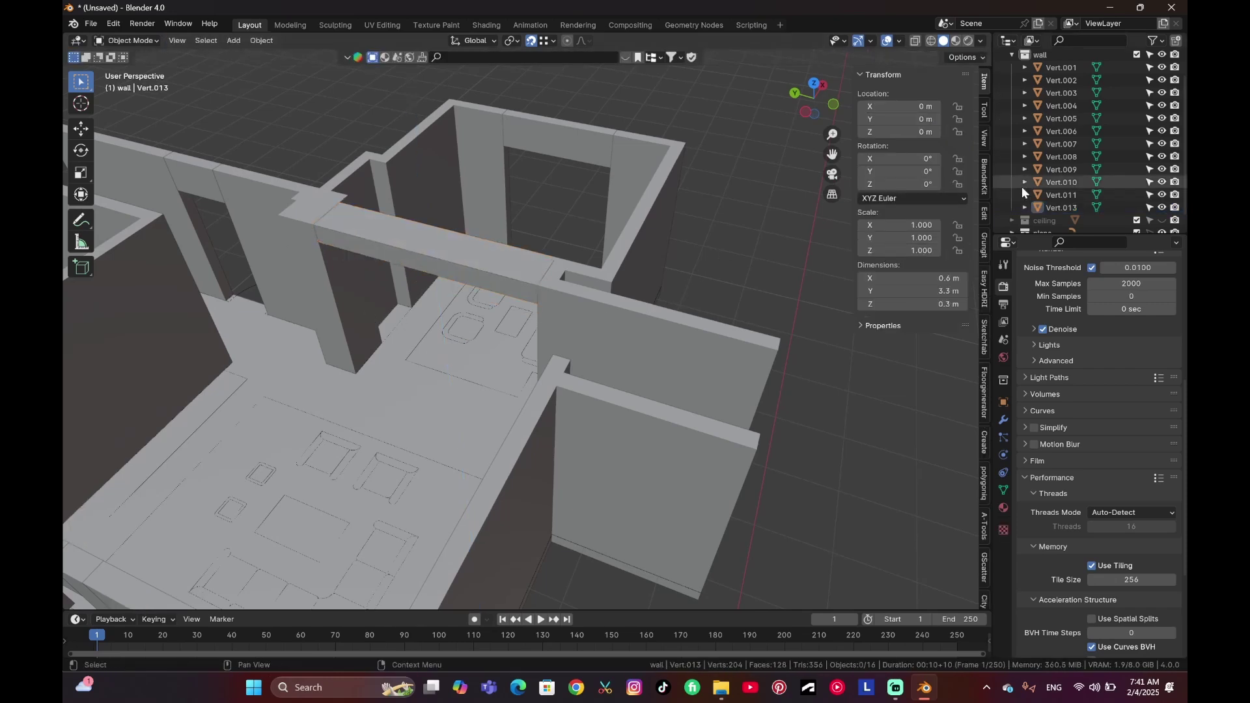
# Collapse the wall collection and make the ceiling collection visible, viewing the model from another side.
pyautogui.click(1013, 55)
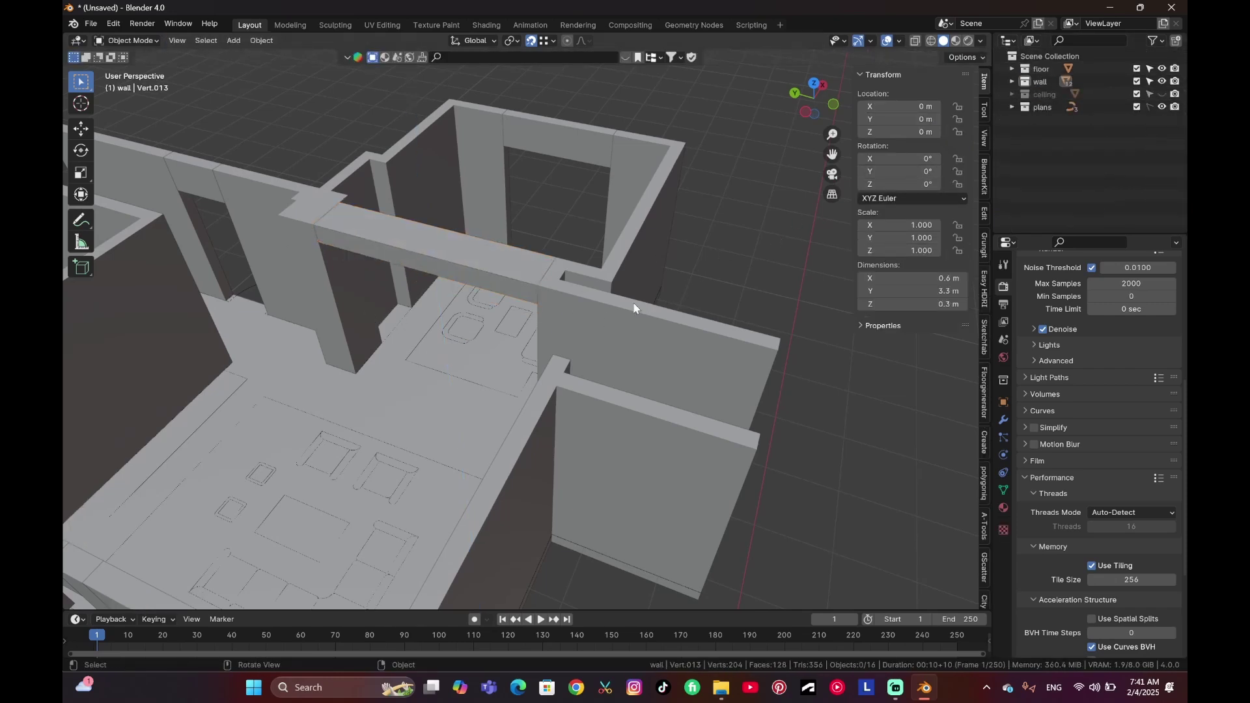
pyautogui.scroll(-3, 725, 303)
pyautogui.moveTo(565, 298); pyautogui.dragTo(696, 301, button='middle')
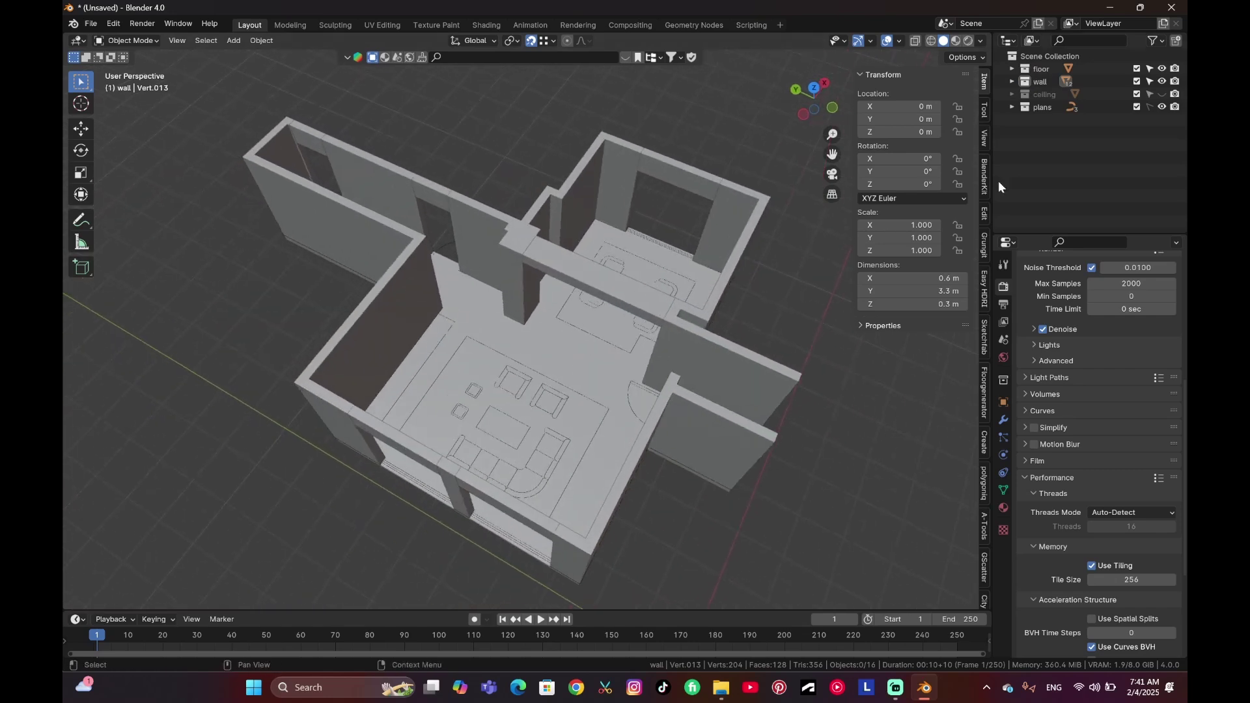
pyautogui.click(1161, 95)
pyautogui.scroll(-3, 728, 354)
pyautogui.moveTo(729, 357); pyautogui.dragTo(514, 336, button='middle')
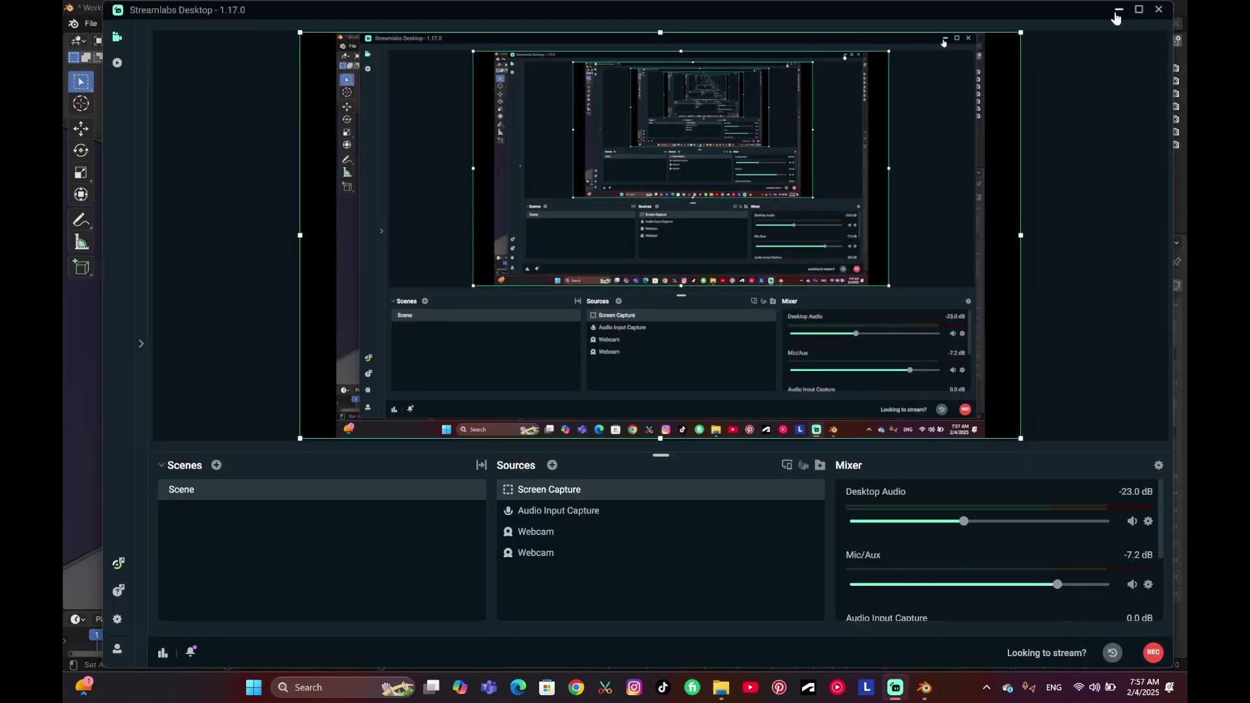
# Add a new collection to the scene and name it furnitures.
pyautogui.click(1117, 10)
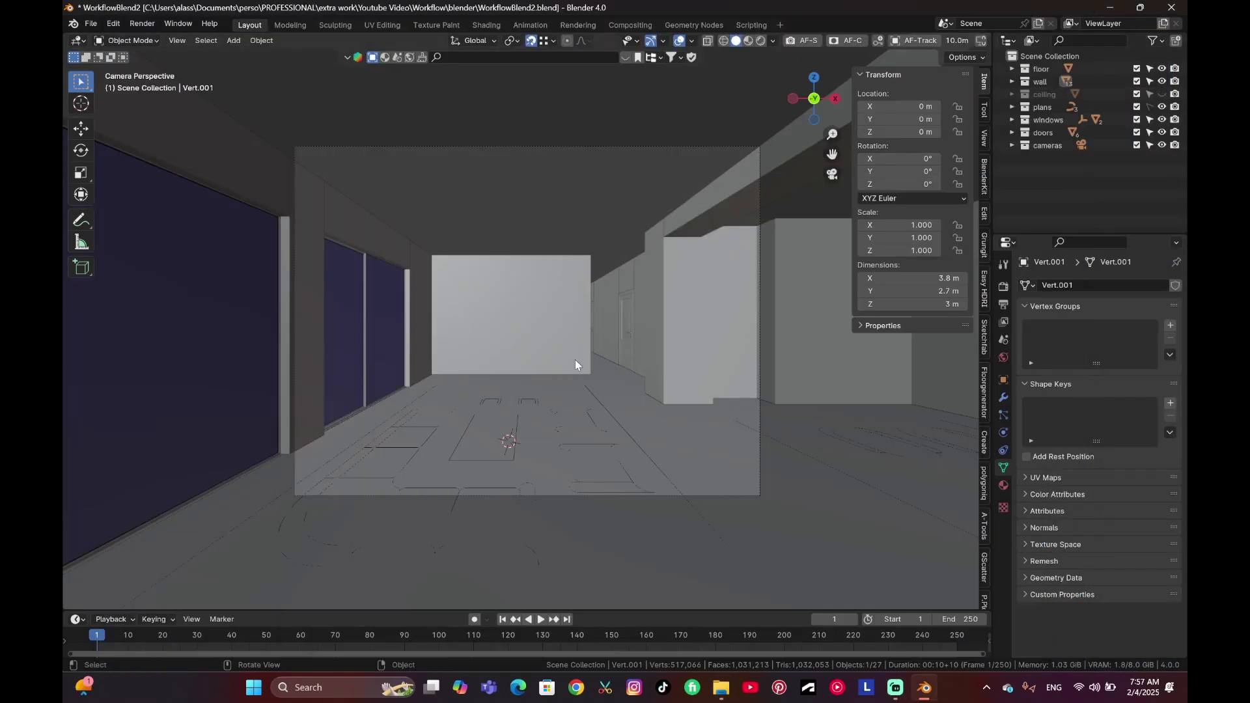
pyautogui.scroll(1, 549, 376)
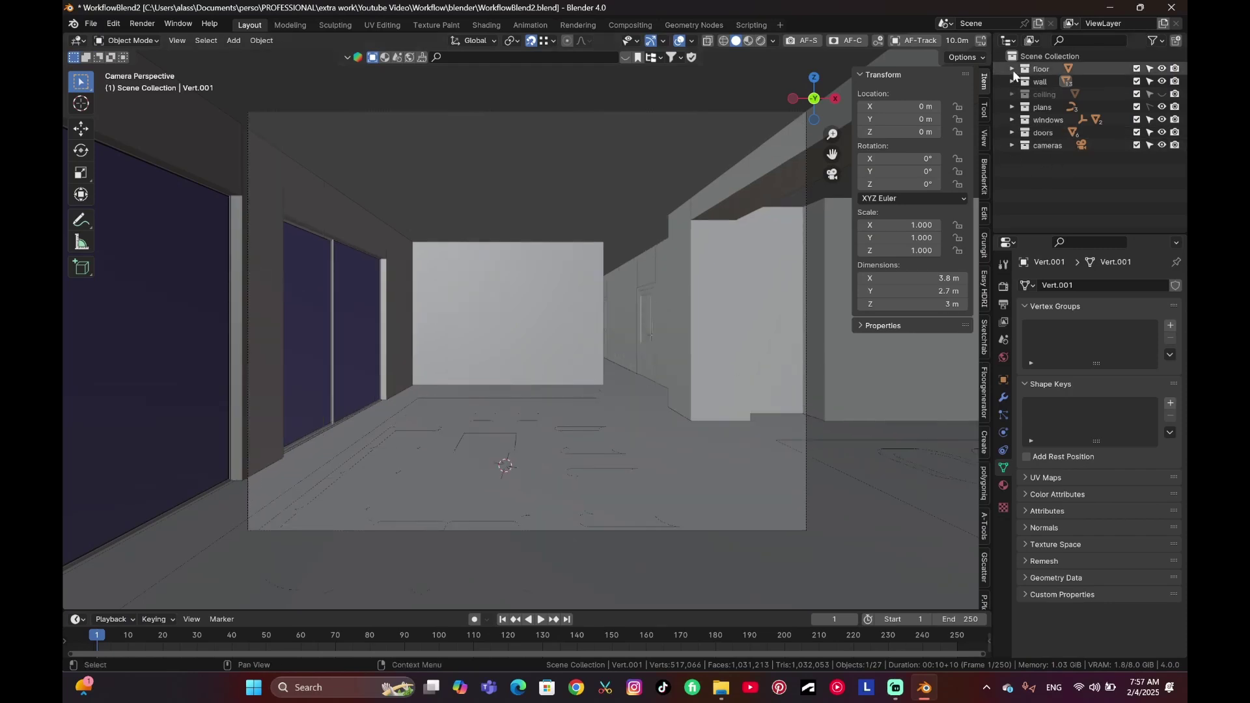
pyautogui.rightClick(1046, 175)
pyautogui.click(1046, 174)
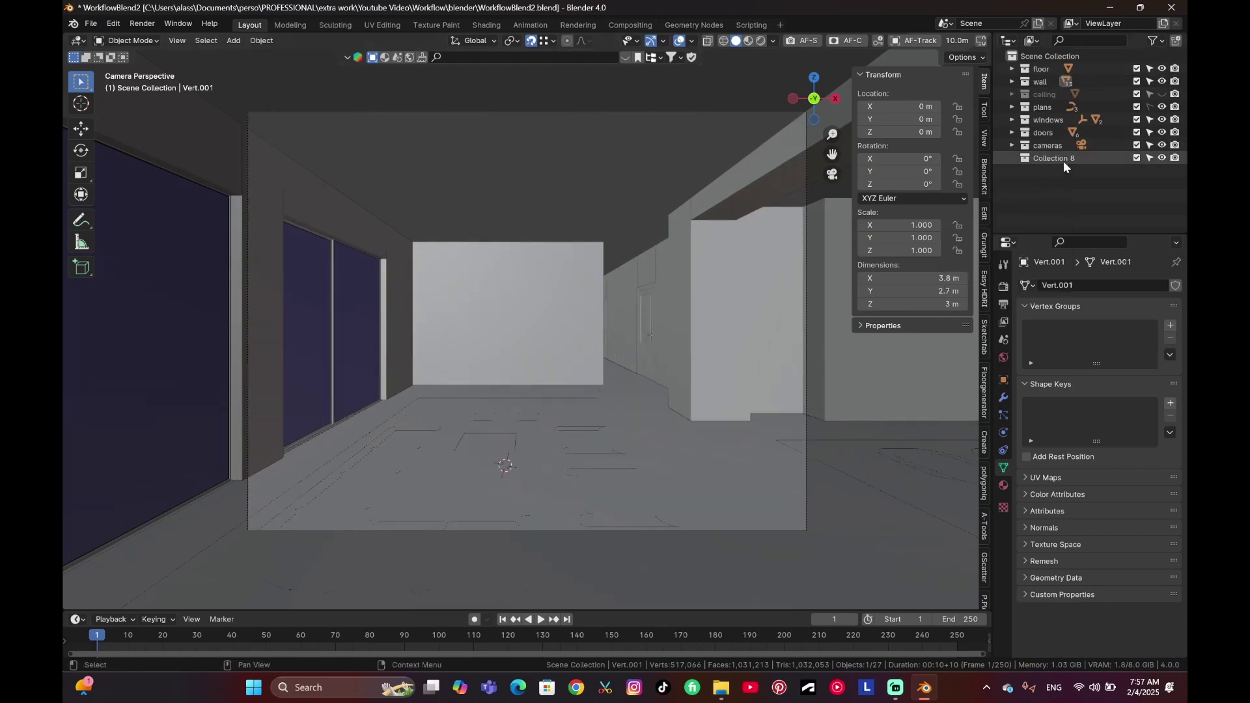
pyautogui.doubleClick(1064, 160)
pyautogui.write('furnitures')
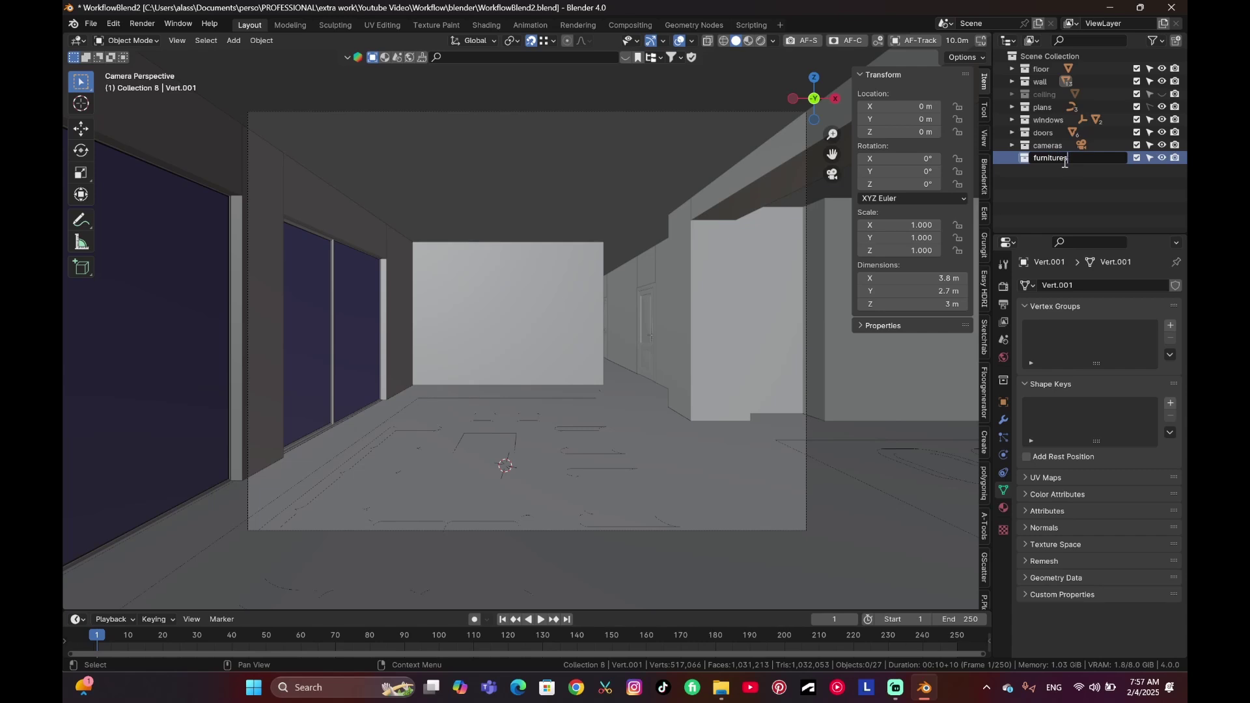
pyautogui.press('Return')
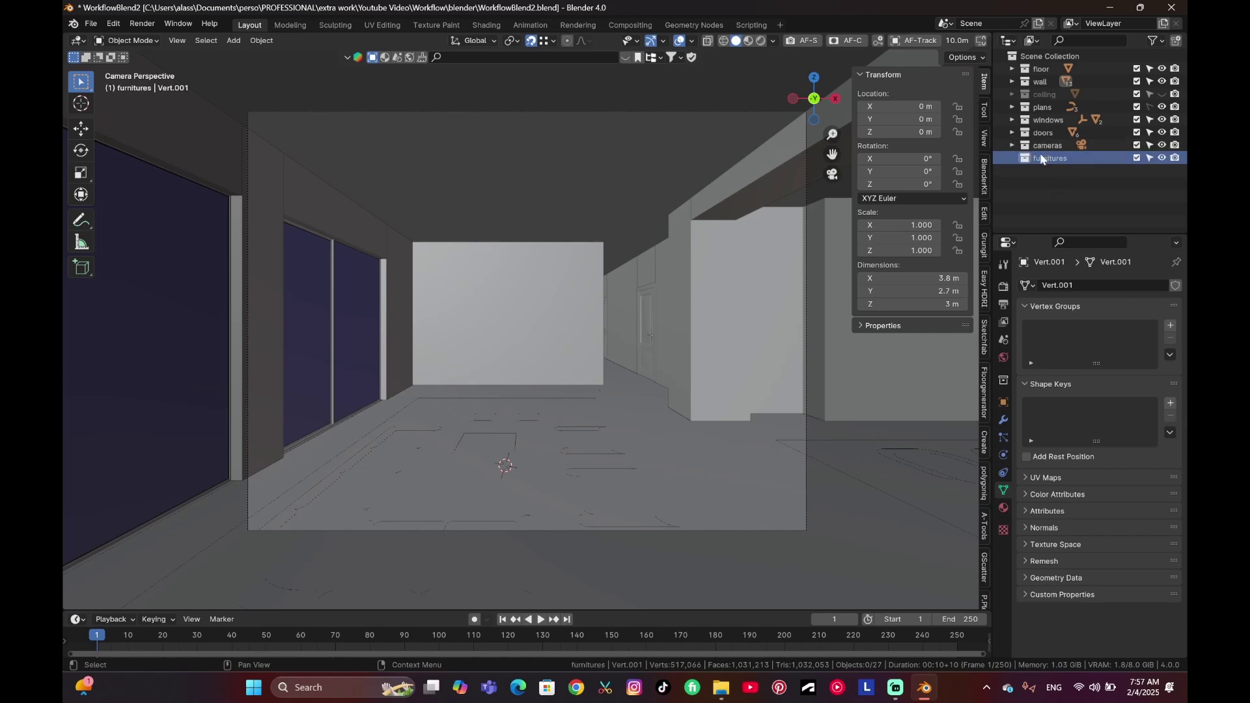
# Create a collection inside furnitures and name it low cabinet.
pyautogui.rightClick(1028, 158)
pyautogui.click(1029, 158)
pyautogui.click(1066, 172)
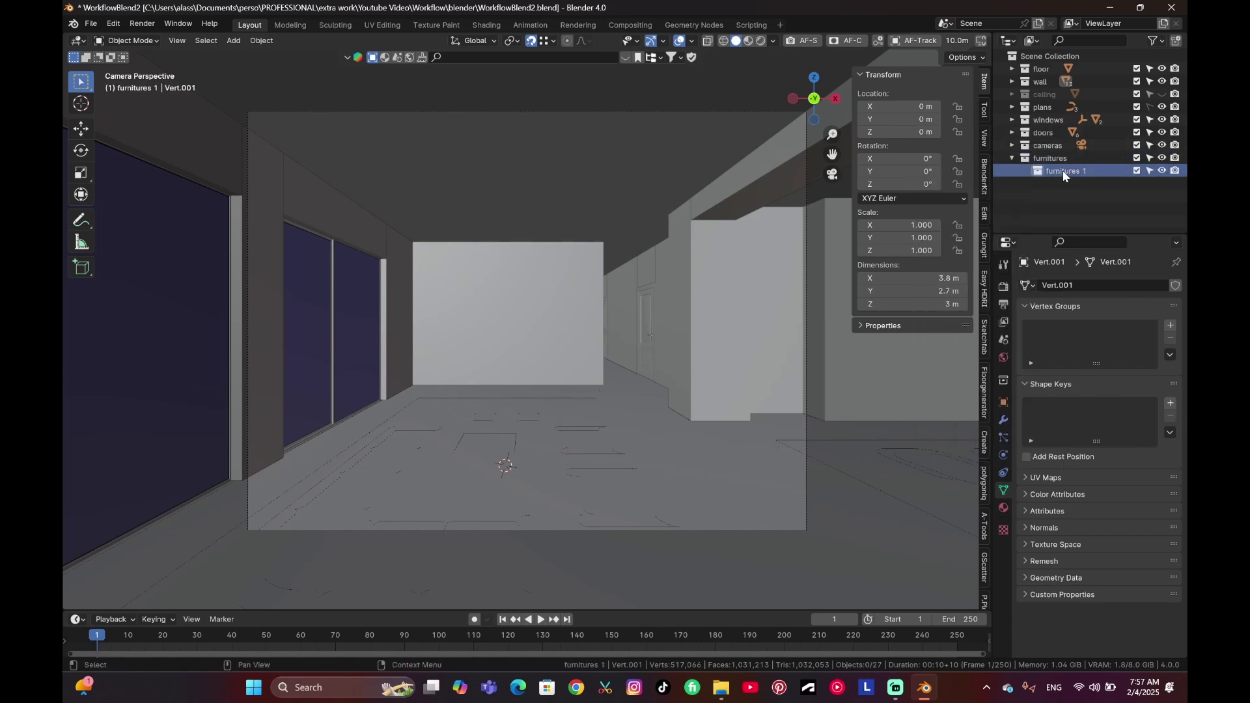
pyautogui.doubleClick(1064, 172)
pyautogui.write('low cabinet')
pyautogui.press('Return')
# Add a single vertex in the low cabinet collection and snap it to the front corner of the cabinet outline on the plan.
pyautogui.scroll(1, 545, 361)
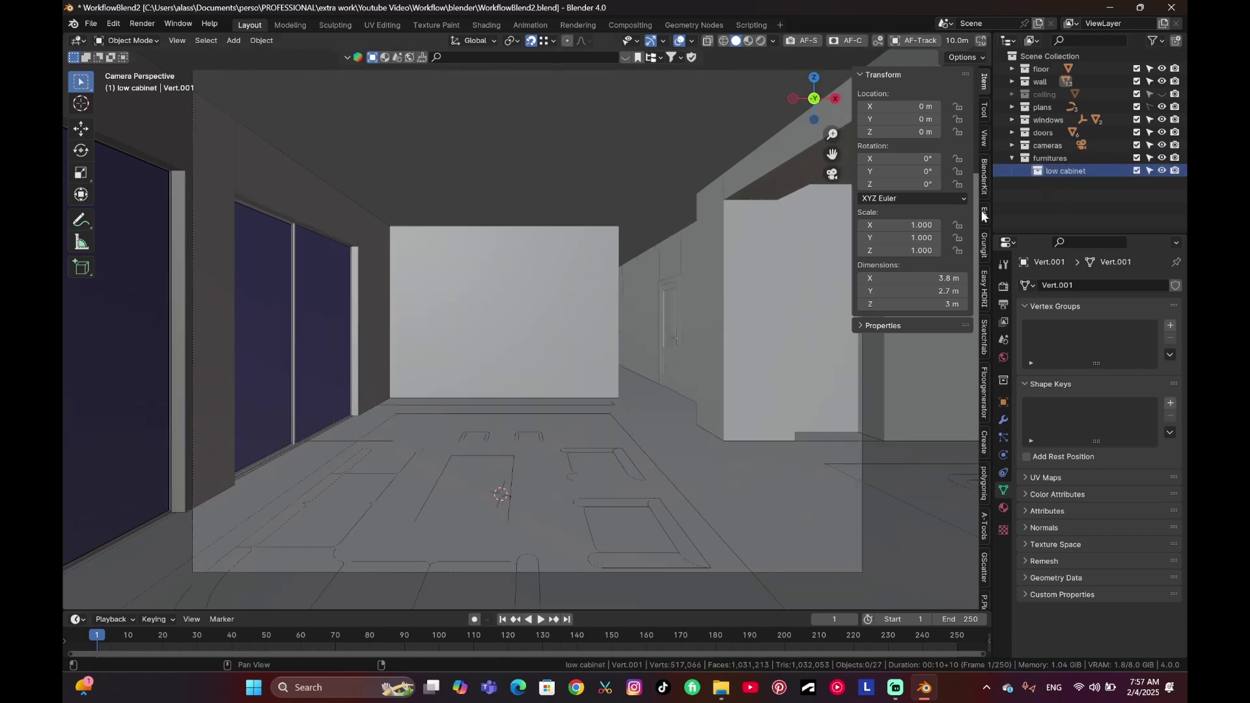
pyautogui.moveTo(547, 228); pyautogui.dragTo(544, 272, button='middle')
pyautogui.scroll(-5, 561, 226)
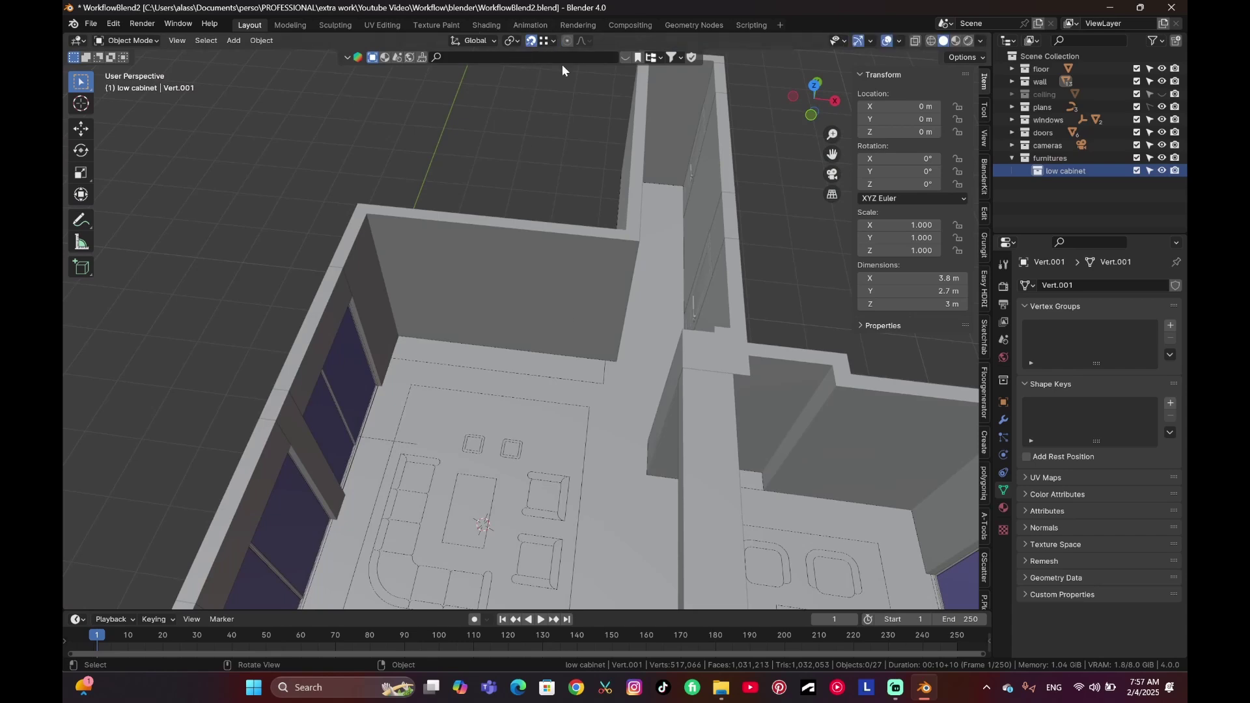
pyautogui.scroll(5, 497, 423)
pyautogui.hotkey('shift', 'a')
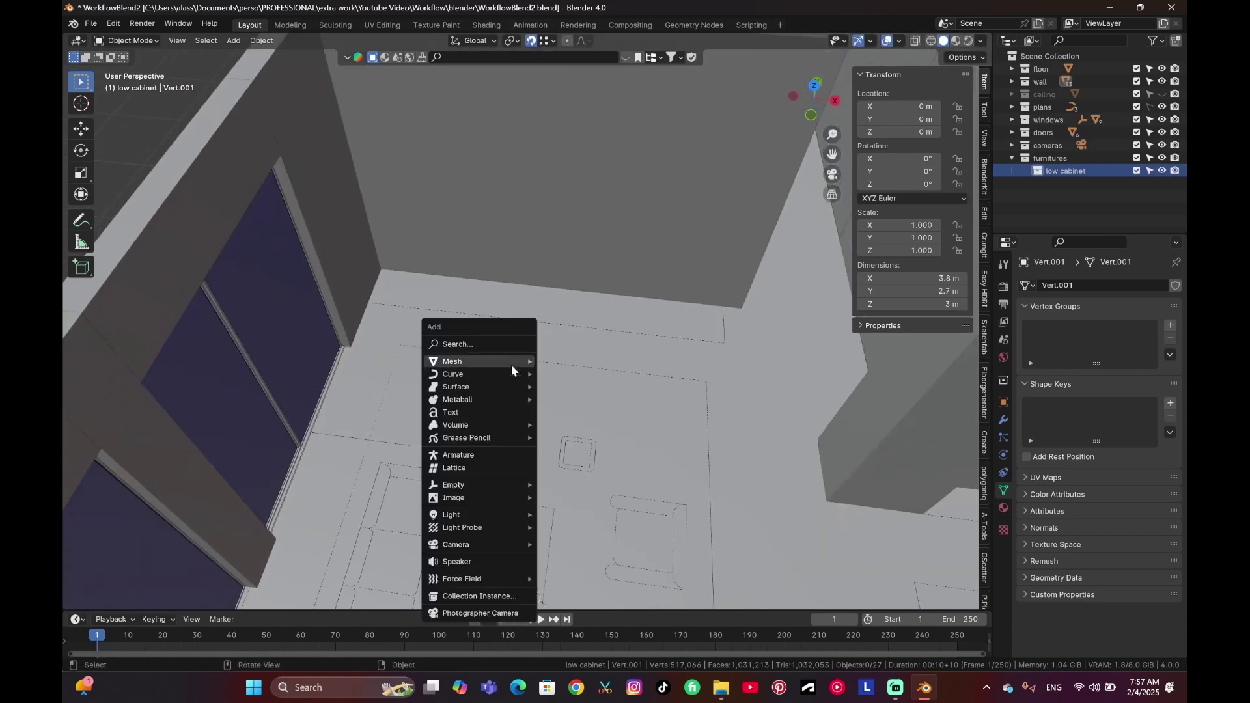
pyautogui.moveTo(512, 360)
pyautogui.moveTo(626, 193)
pyautogui.click(716, 197)
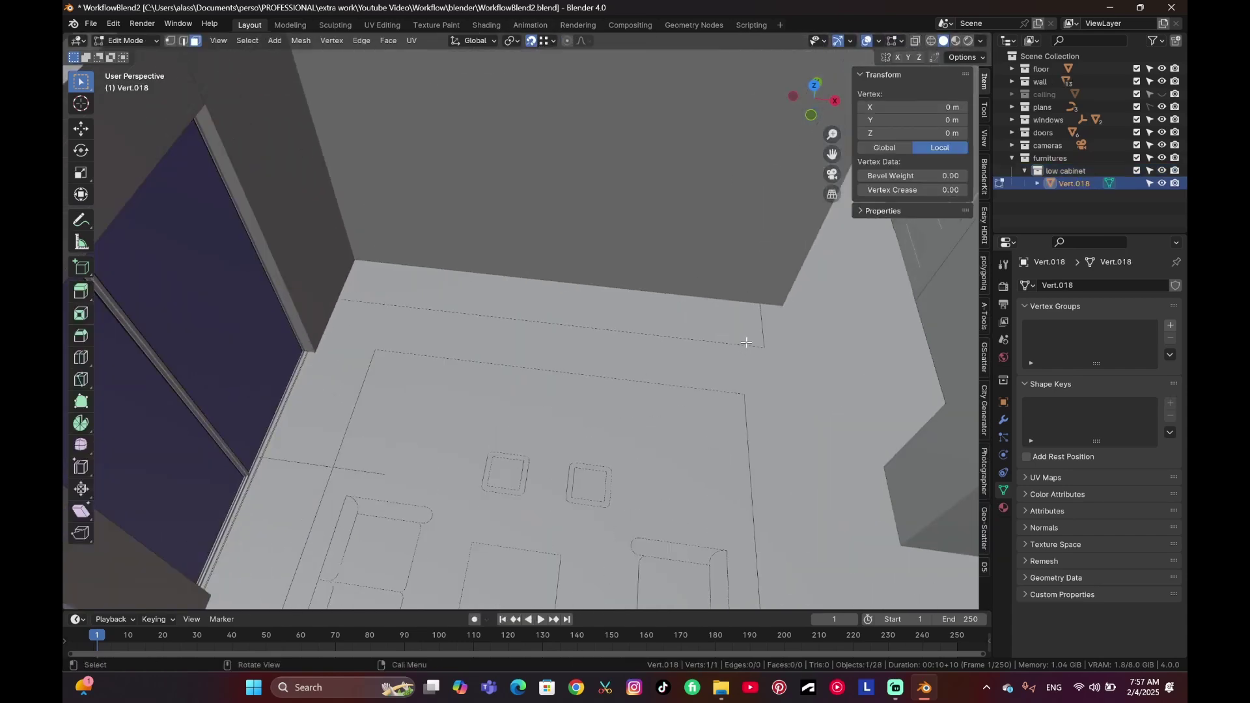
pyautogui.scroll(2, 747, 342)
pyautogui.press('g')
pyautogui.click(872, 362)
# Extrude the vertex around the cabinet's plan corners along the back wall and fill the footprint with a face.
pyautogui.press('1')
pyautogui.press('e')
pyautogui.click(886, 298)
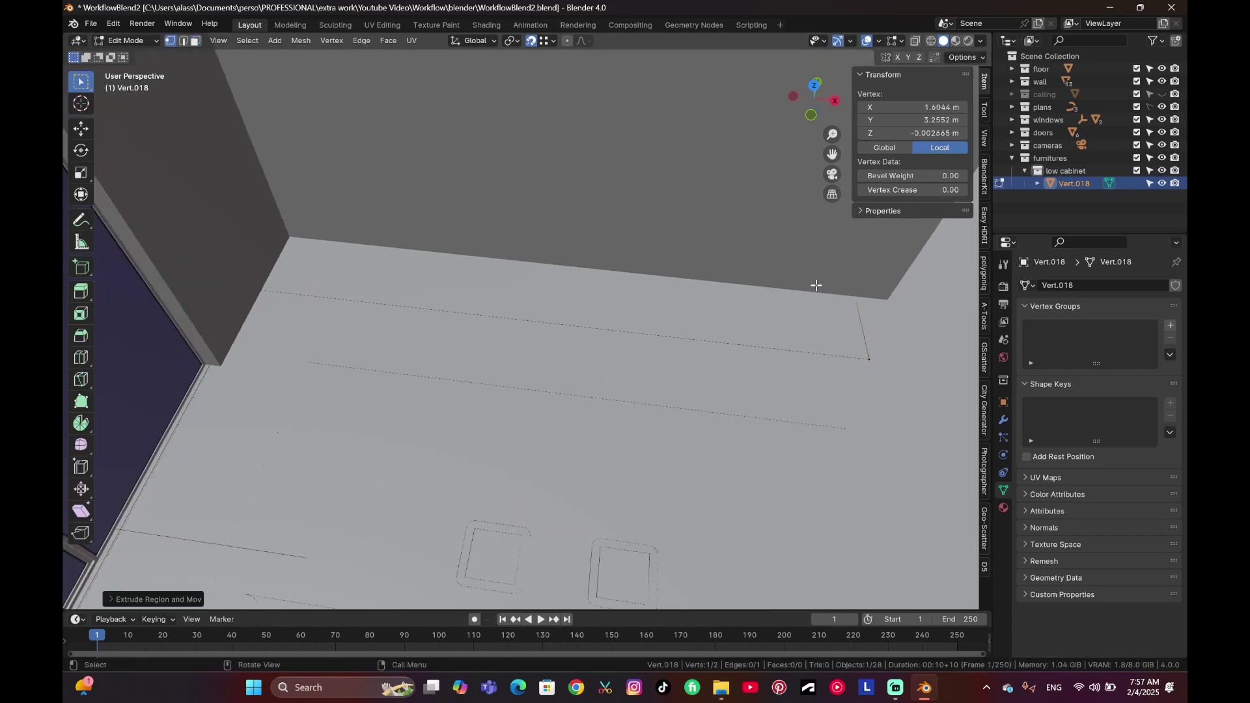
pyautogui.press('e')
pyautogui.click(293, 235)
pyautogui.press('e')
pyautogui.click(265, 291)
pyautogui.press('a')
pyautogui.press('f')
pyautogui.moveTo(584, 381); pyautogui.dragTo(600, 362, button='middle')
pyautogui.press('e')
pyautogui.write('30')
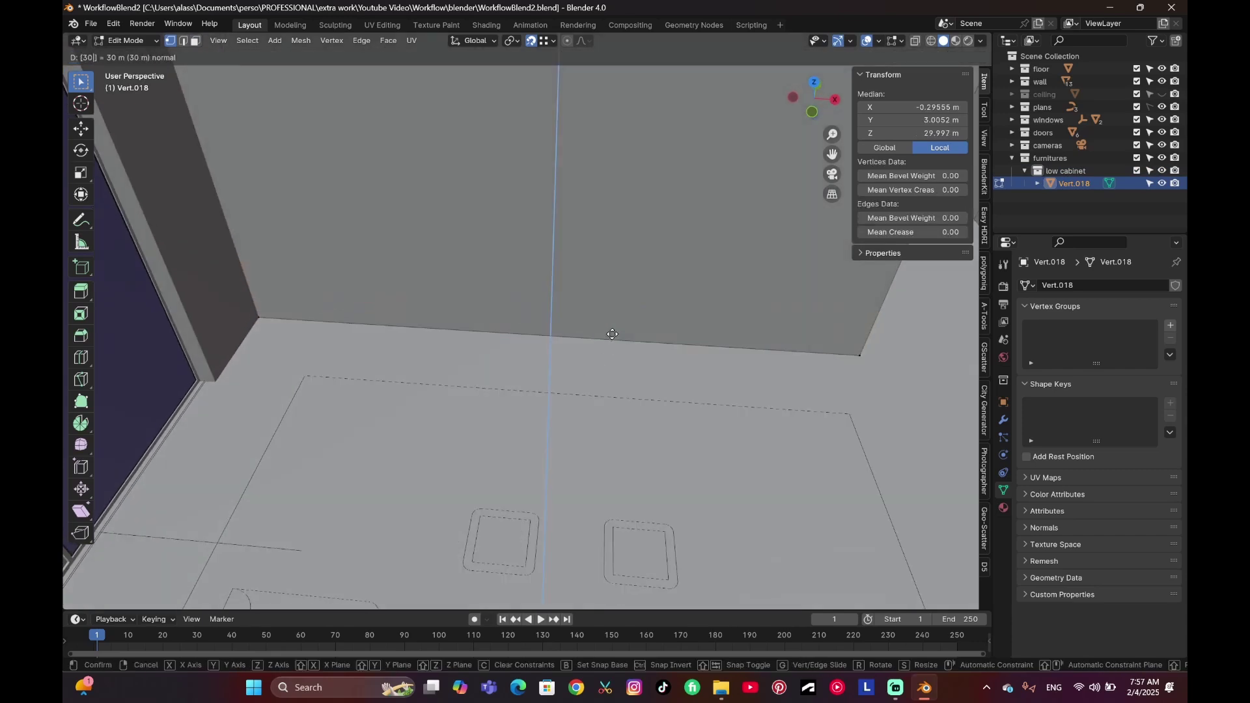
pyautogui.press('Return')
pyautogui.hotkey('ctrl', 'z')
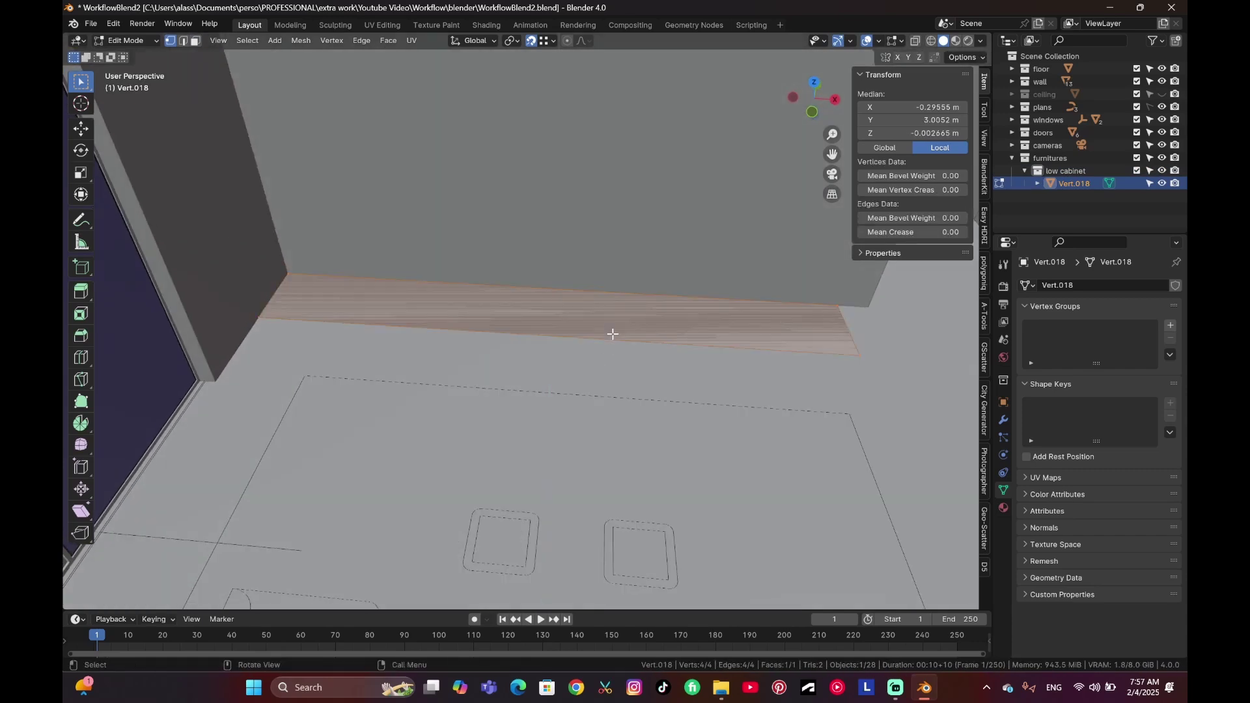
pyautogui.write('e')
pyautogui.write('0.3')
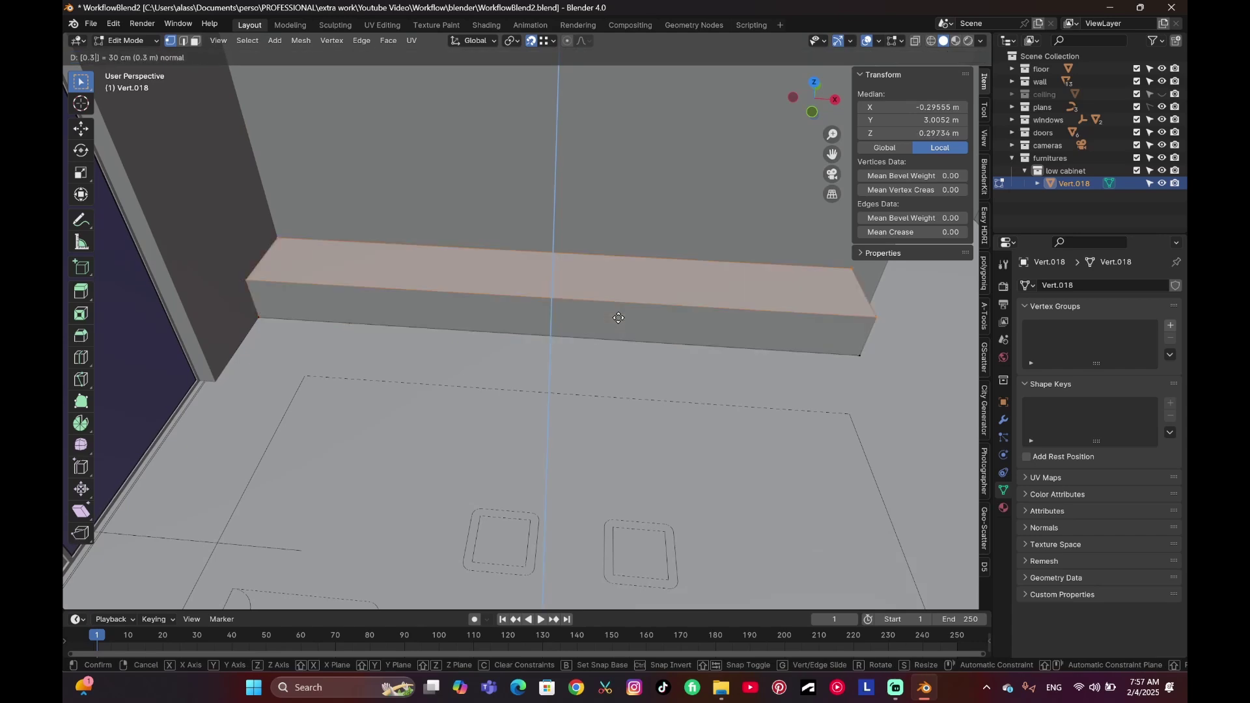
pyautogui.press('Escape')
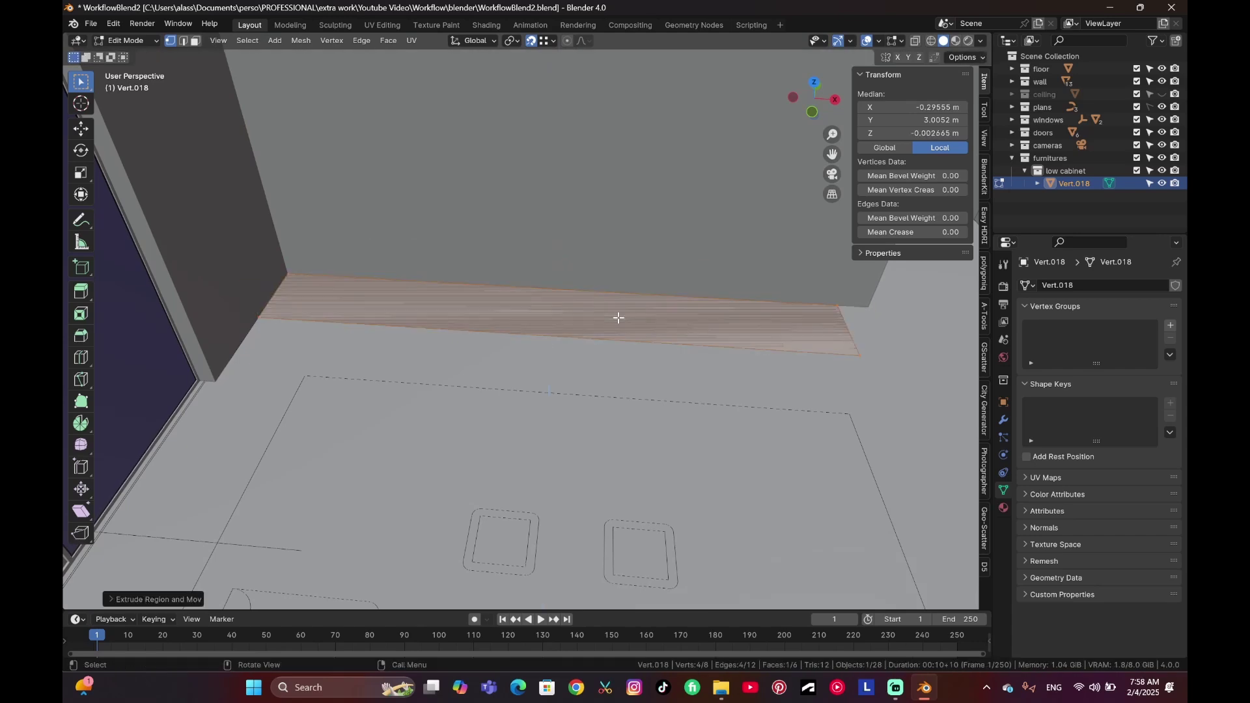
# Extrude the low cabinet footprint 0.3 m upward and leave Edit Mode.
pyautogui.write('e')
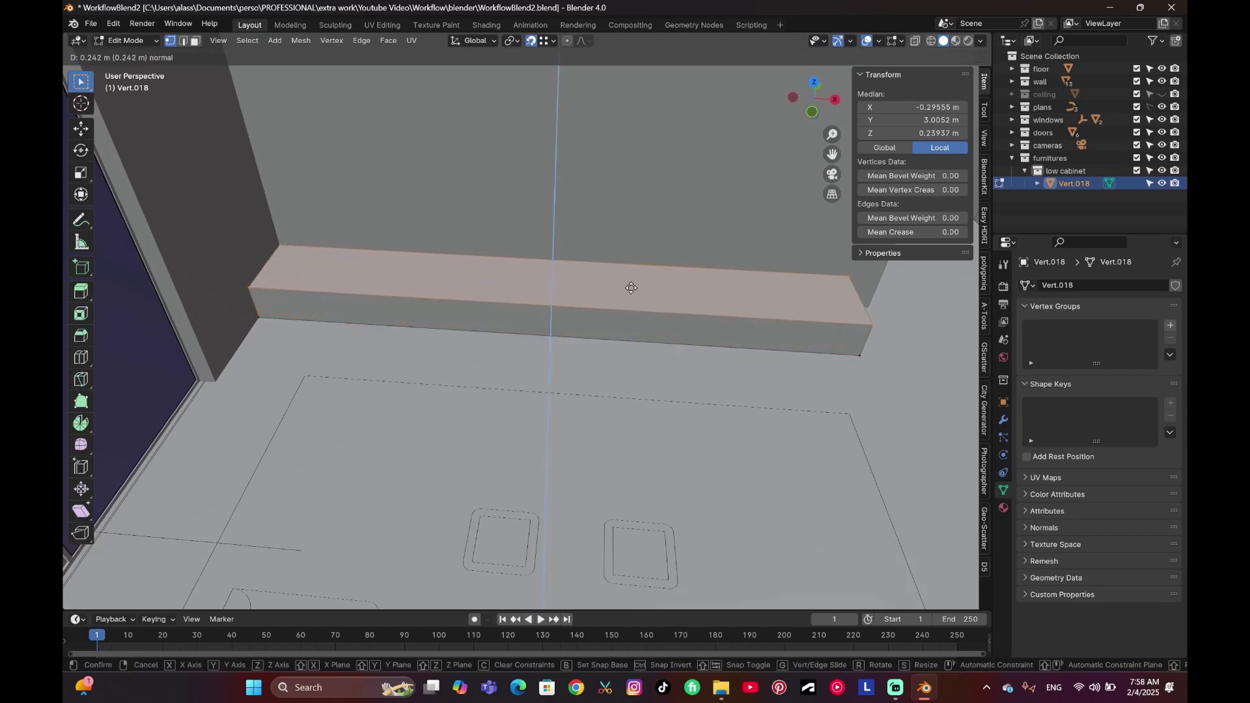
pyautogui.write('0.3')
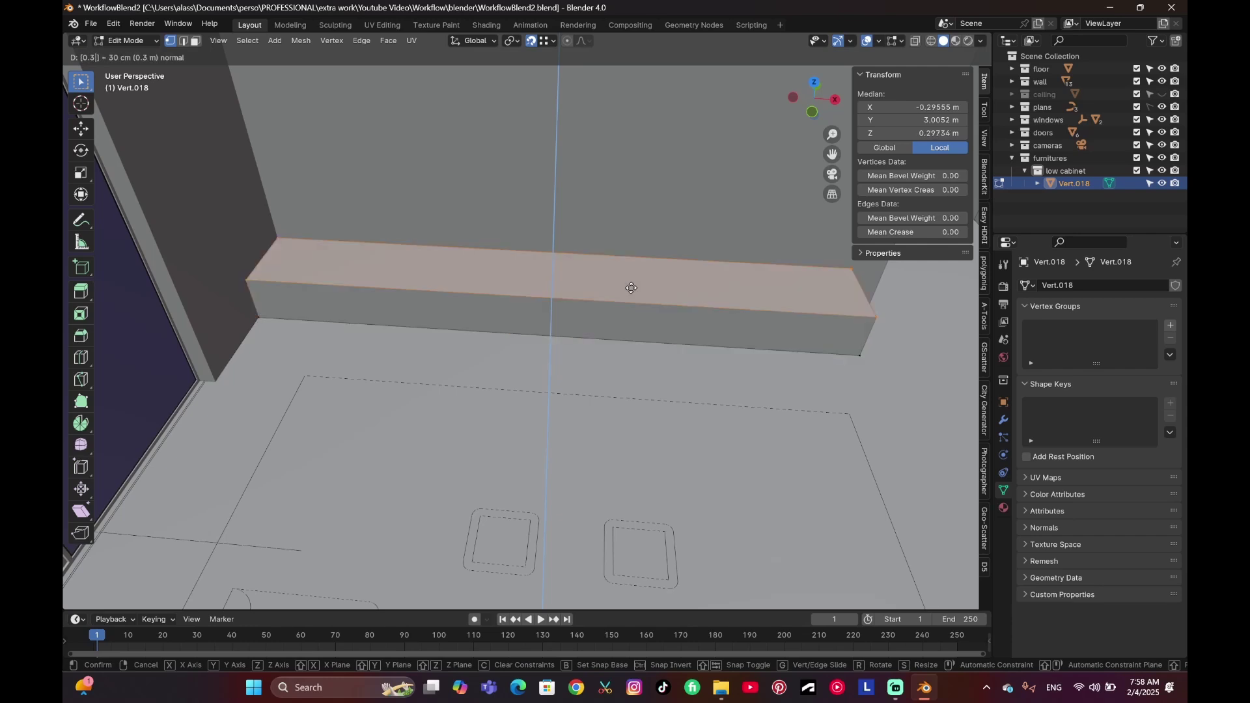
pyautogui.press('Return')
pyautogui.press('Tab')
pyautogui.moveTo(630, 287); pyautogui.dragTo(567, 343, button='middle')
pyautogui.scroll(-2, 631, 284)
pyautogui.scroll(2, 638, 286)
# Cut the low cabinet with three evenly spaced vertical loop cuts and clear the selection.
pyautogui.press('Tab')
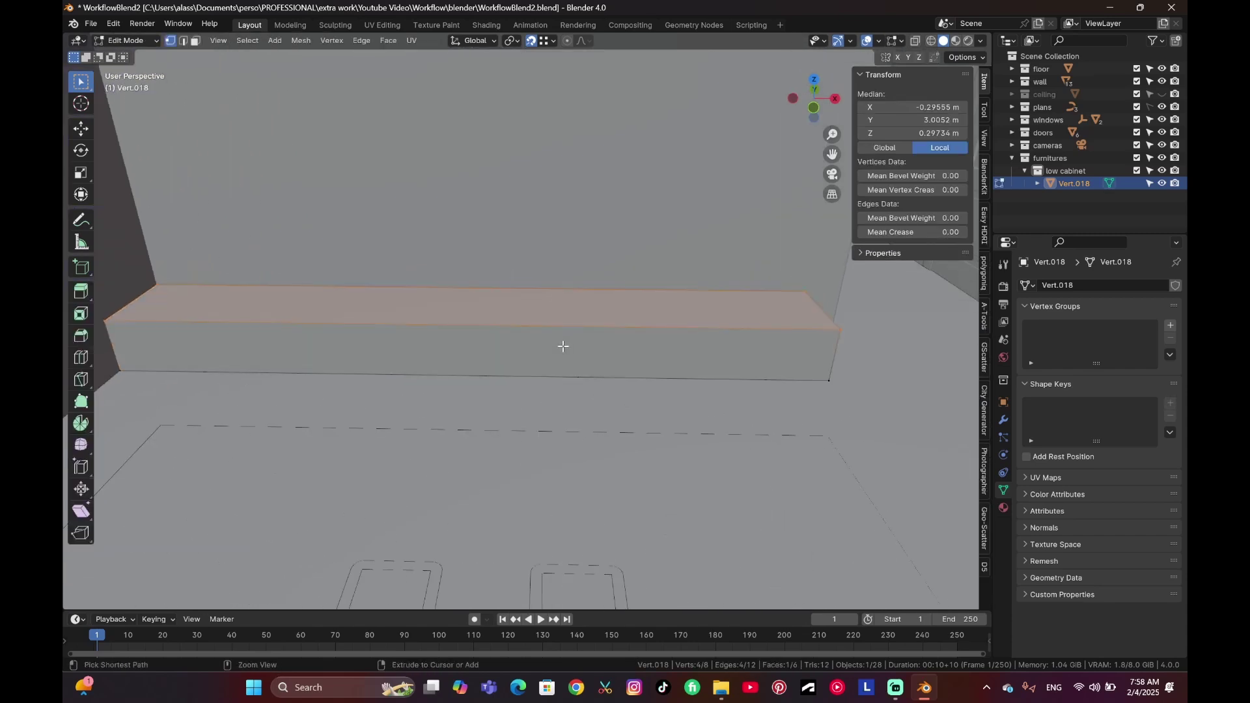
pyautogui.hotkey('ctrl', 'r')
pyautogui.scroll(2, 469, 316)
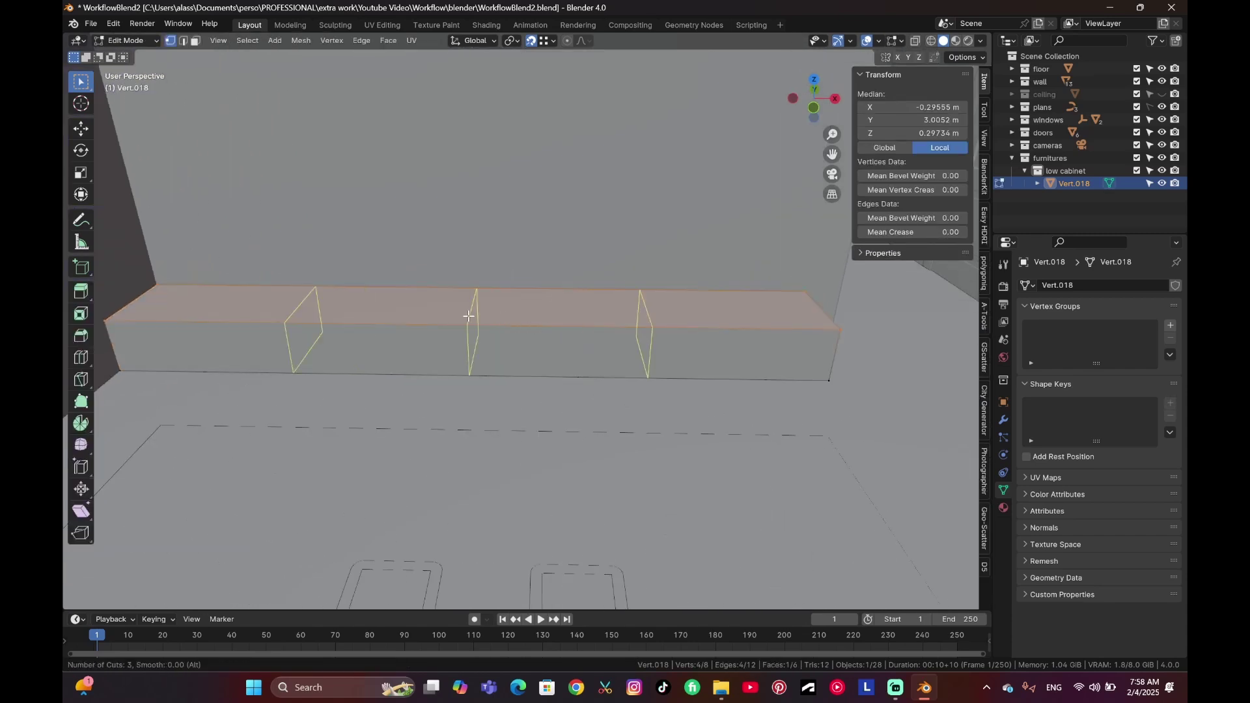
pyautogui.click(472, 316)
pyautogui.rightClick(473, 316)
pyautogui.hotkey('alt', 'a')
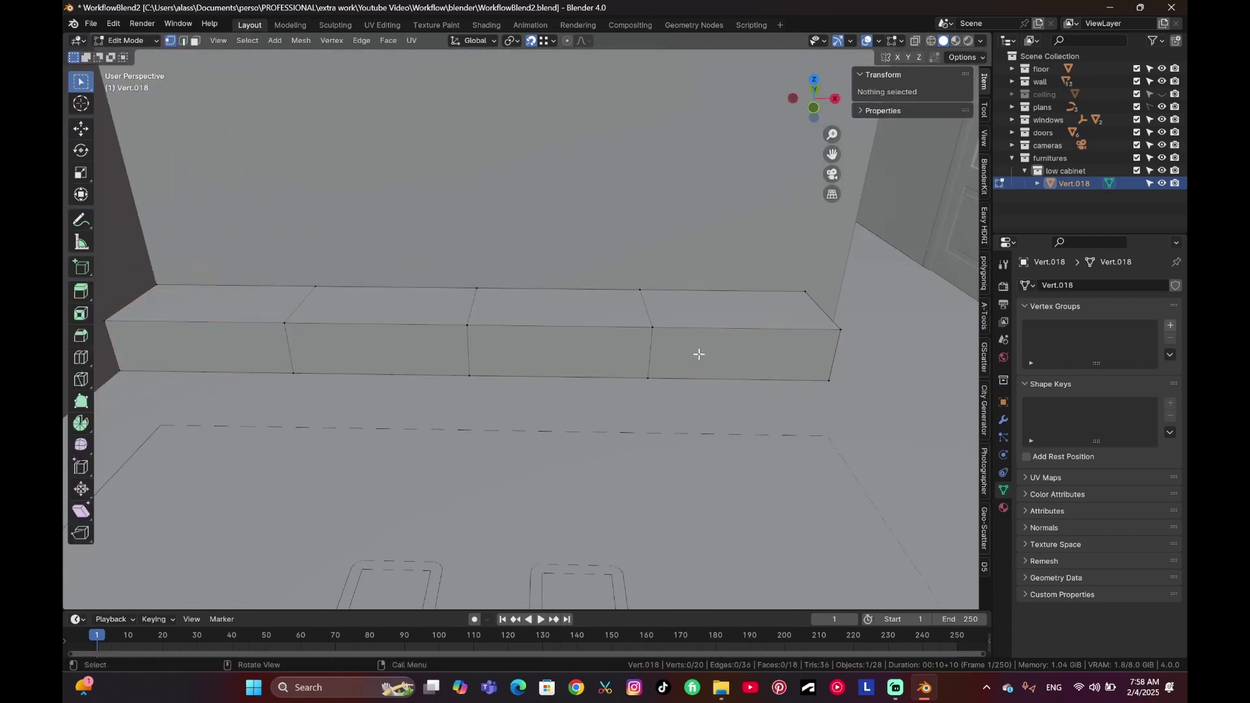
# Select the cabinet's four front faces and inset them individually by 0.01 m.
pyautogui.click(690, 354)
pyautogui.keyDown('shift'); pyautogui.click(500, 351); pyautogui.keyUp('shift')
pyautogui.keyDown('shift'); pyautogui.click(317, 345); pyautogui.keyUp('shift')
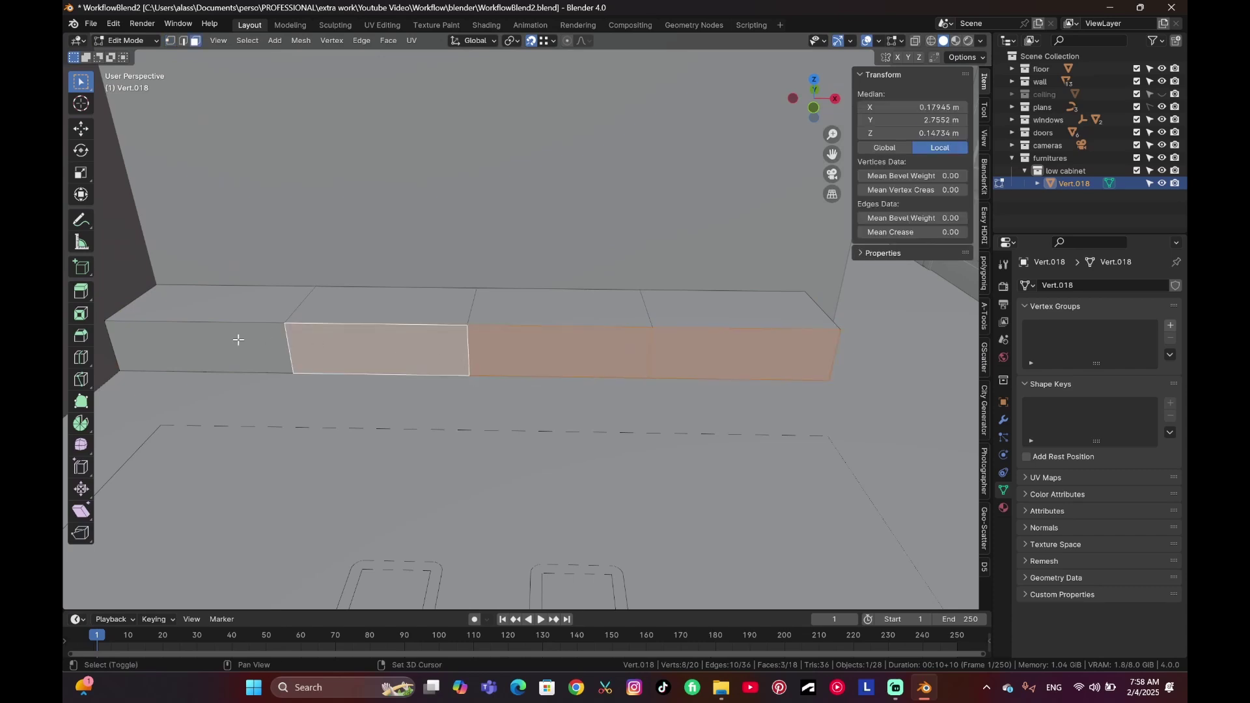
pyautogui.keyDown('shift'); pyautogui.click(237, 340); pyautogui.keyUp('shift')
pyautogui.press('i')
pyautogui.press('i')
pyautogui.write('0.01')
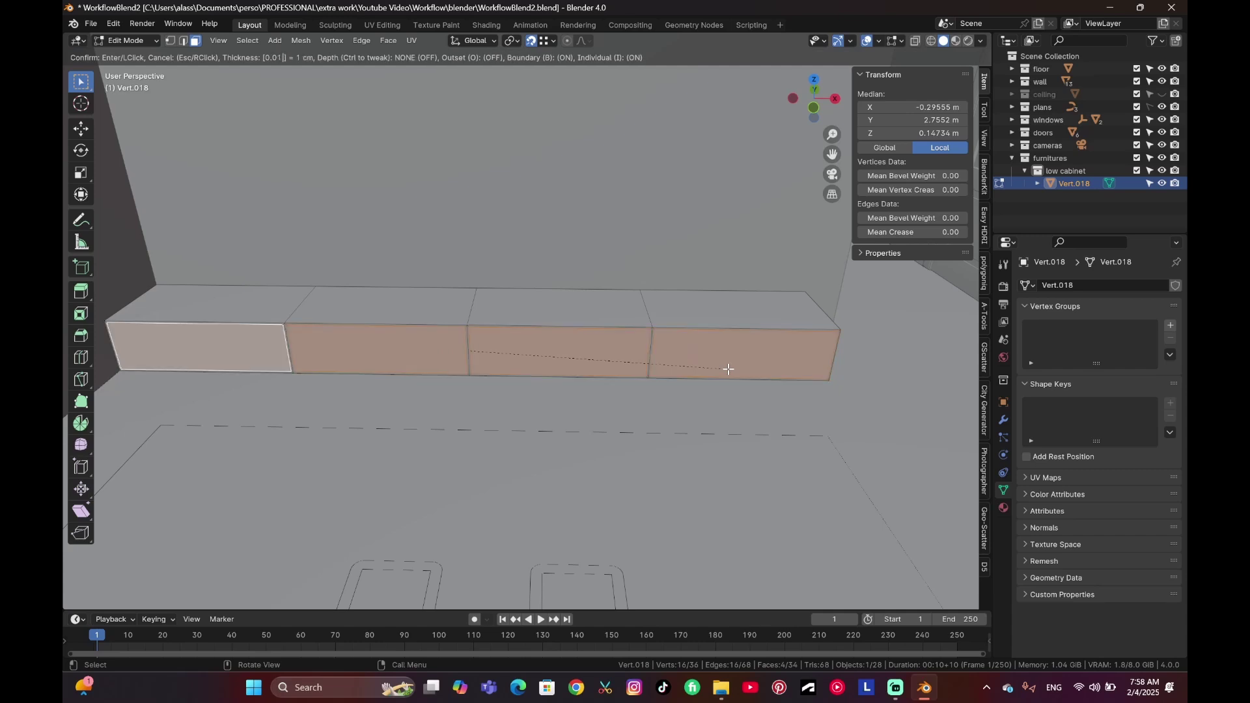
pyautogui.press('Return')
# Select the lower edges of the four inset cabinet fronts and move them down 0.01 m to the cabinet base.
pyautogui.scroll(2, 711, 335)
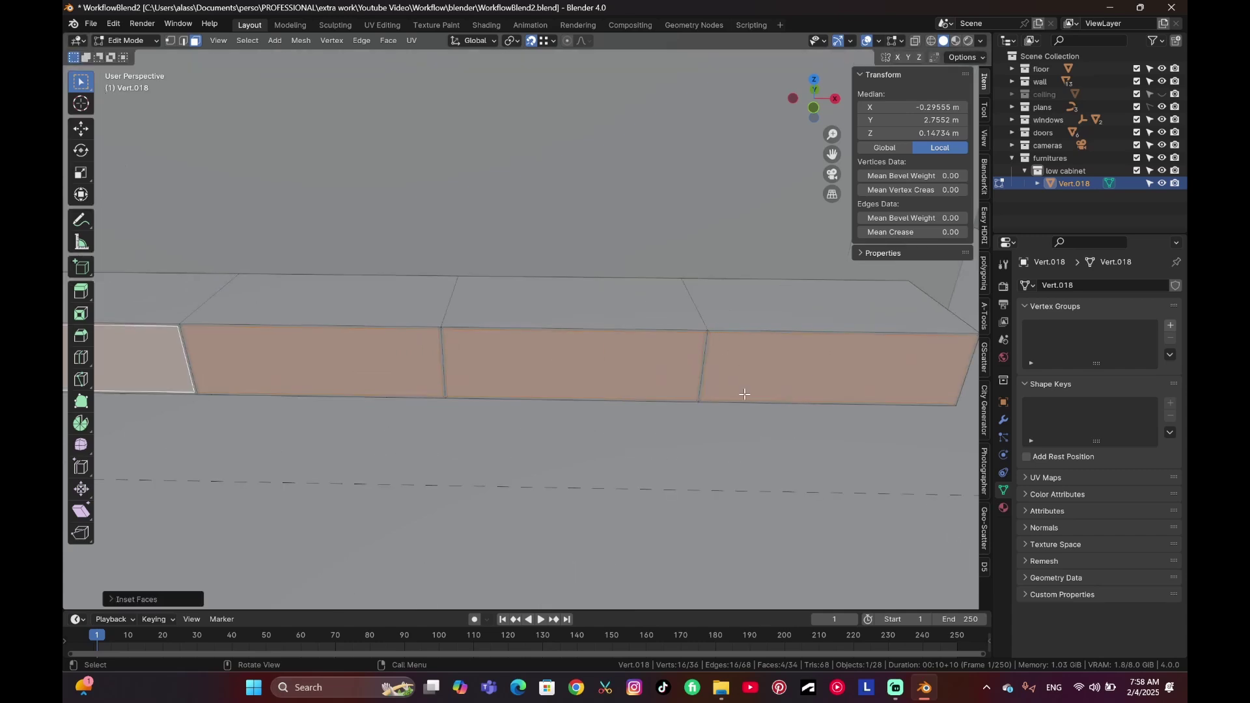
pyautogui.click(788, 402)
pyautogui.press('2')
pyautogui.click(789, 401)
pyautogui.keyDown('shift'); pyautogui.click(642, 399); pyautogui.keyUp('shift')
pyautogui.keyDown('shift'); pyautogui.click(389, 395); pyautogui.keyUp('shift')
pyautogui.keyDown('shift'); pyautogui.moveTo(376, 399); pyautogui.dragTo(650, 412, button='middle'); pyautogui.keyUp('shift')
pyautogui.keyDown('shift'); pyautogui.click(404, 399); pyautogui.keyUp('shift')
pyautogui.scroll(4, 572, 413)
pyautogui.keyDown('shift'); pyautogui.moveTo(433, 453); pyautogui.dragTo(547, 415, button='middle'); pyautogui.keyUp('shift')
pyautogui.press('g')
pyautogui.press('z')
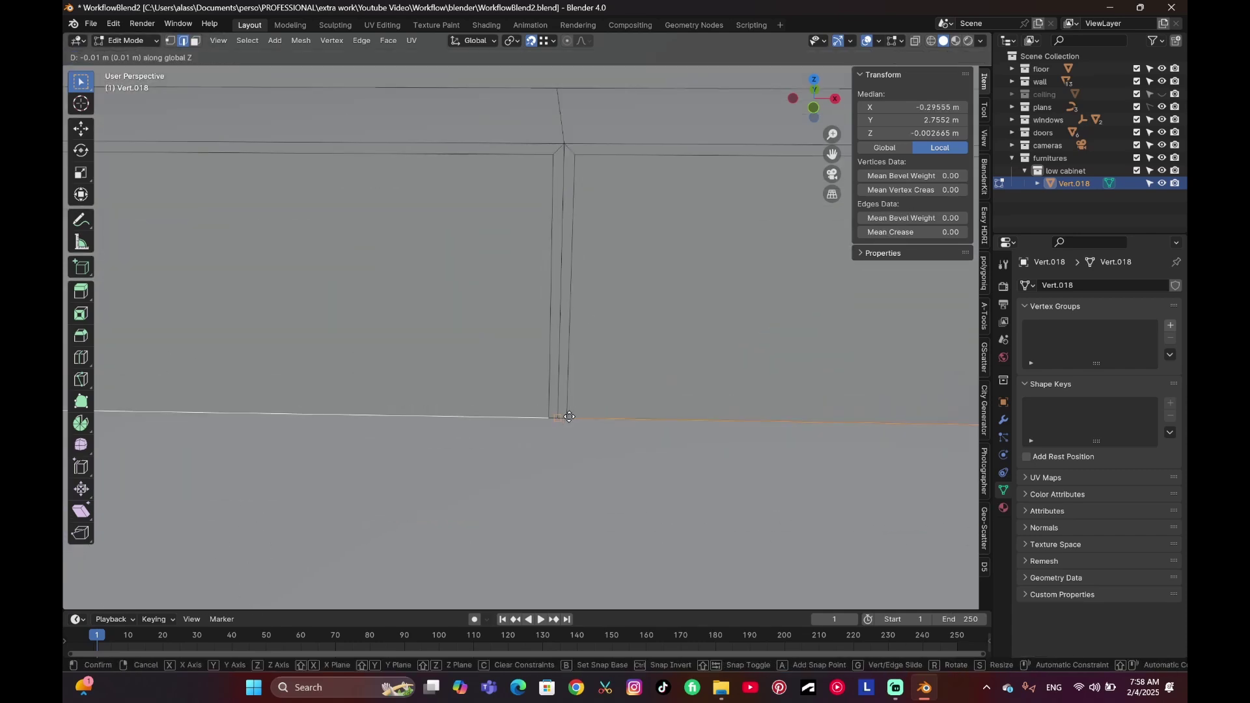
pyautogui.click(568, 422)
# Select the four cabinet front faces and inset them individually by 0.005 m.
pyautogui.scroll(-4, 567, 422)
pyautogui.scroll(3, 525, 377)
pyautogui.scroll(-5, 558, 438)
pyautogui.keyDown('shift'); pyautogui.moveTo(670, 361); pyautogui.dragTo(491, 376, button='middle'); pyautogui.keyUp('shift')
pyautogui.press('3')
pyautogui.click(770, 306)
pyautogui.keyDown('shift'); pyautogui.click(581, 311); pyautogui.keyUp('shift')
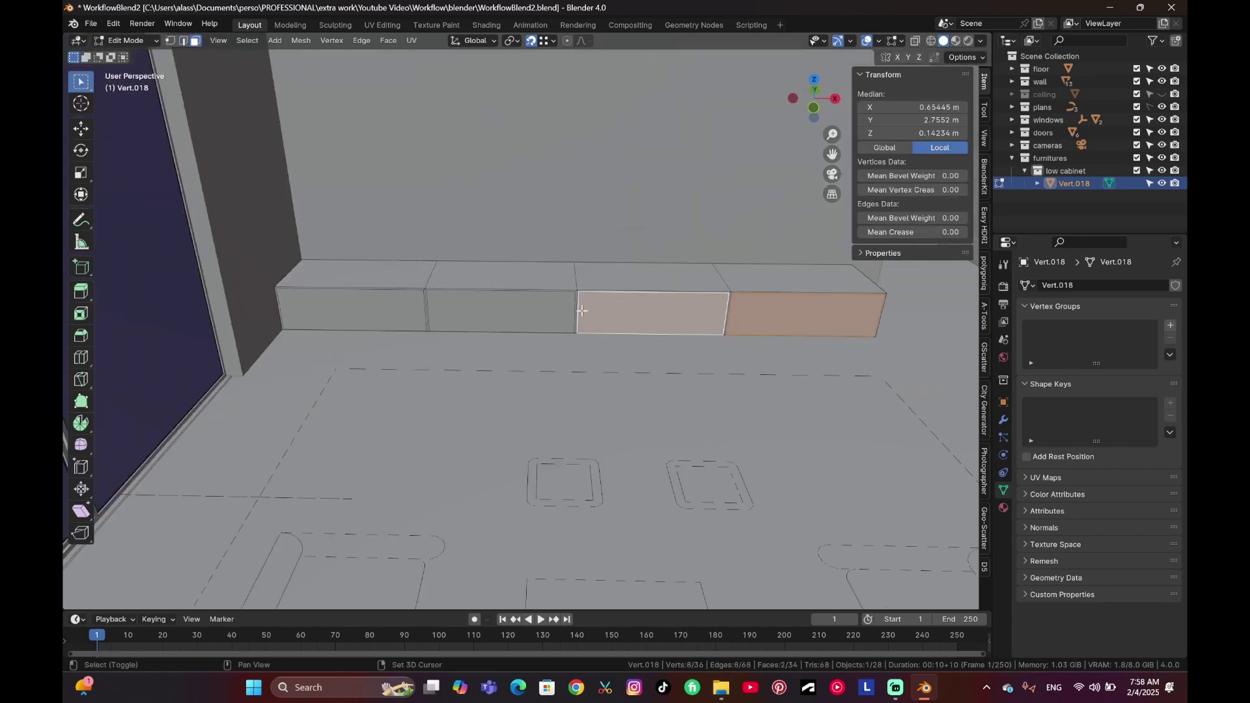
pyautogui.keyDown('shift'); pyautogui.click(366, 299); pyautogui.keyUp('shift')
pyautogui.keyDown('shift'); pyautogui.click(464, 313); pyautogui.keyUp('shift')
pyautogui.scroll(4, 631, 290)
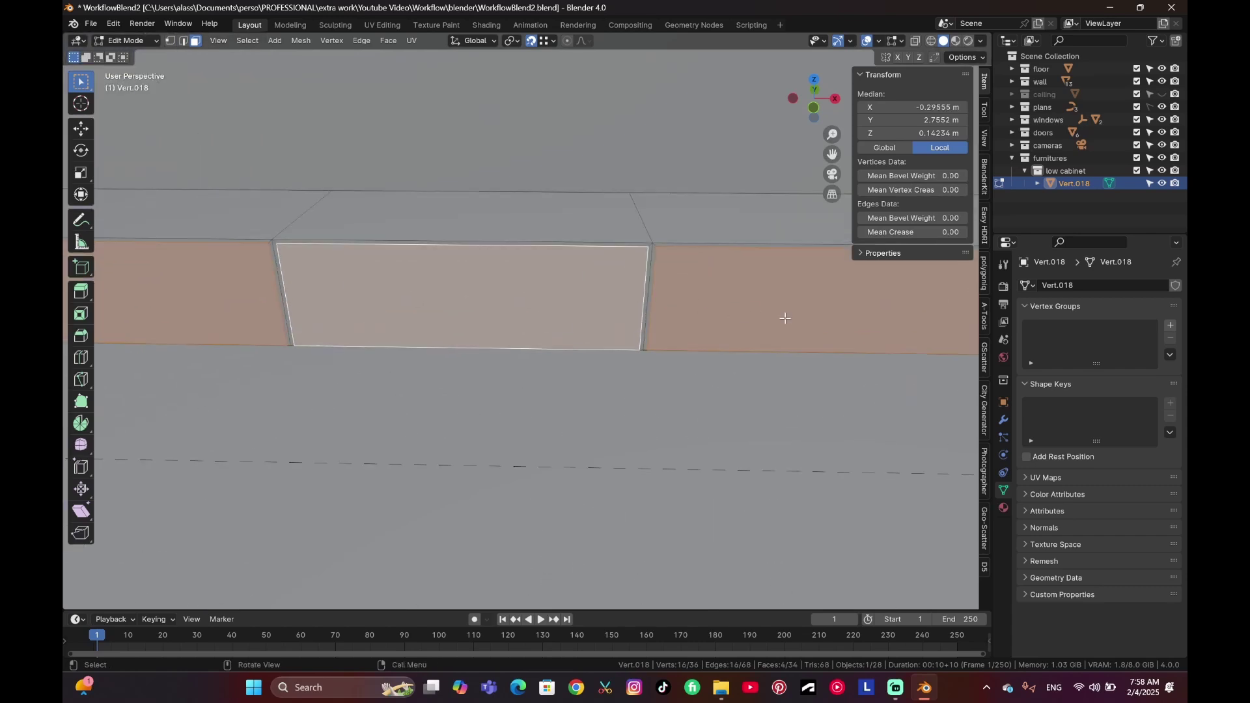
pyautogui.write('i')
pyautogui.write('0.0')
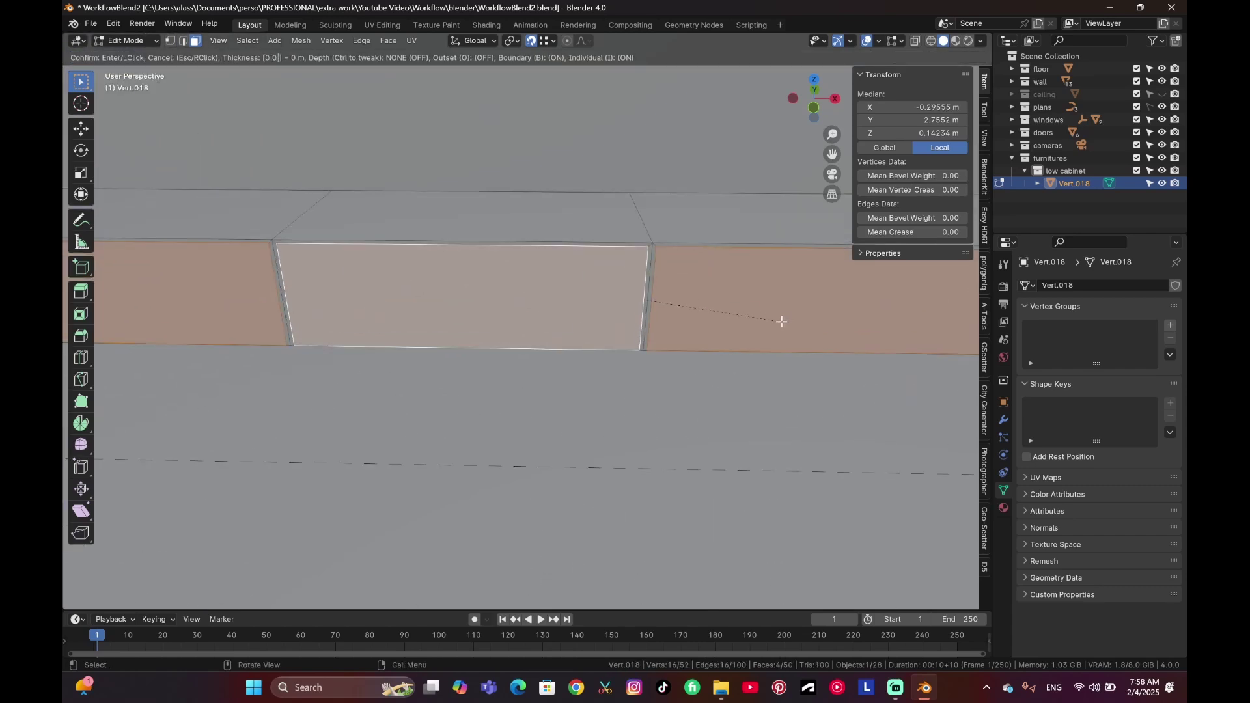
pyautogui.write('05')
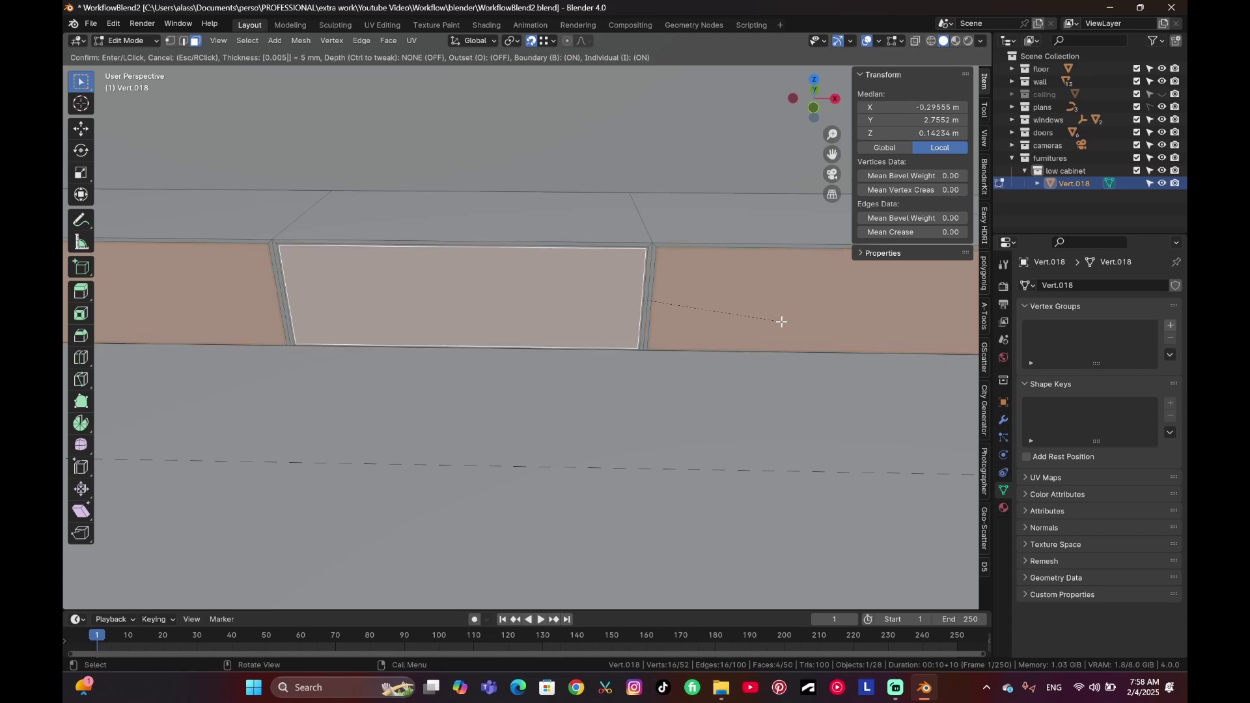
pyautogui.press('Return')
# Separate the four selected front faces into their own object and leave Edit Mode.
pyautogui.scroll(-1, 758, 320)
pyautogui.scroll(-2, 756, 319)
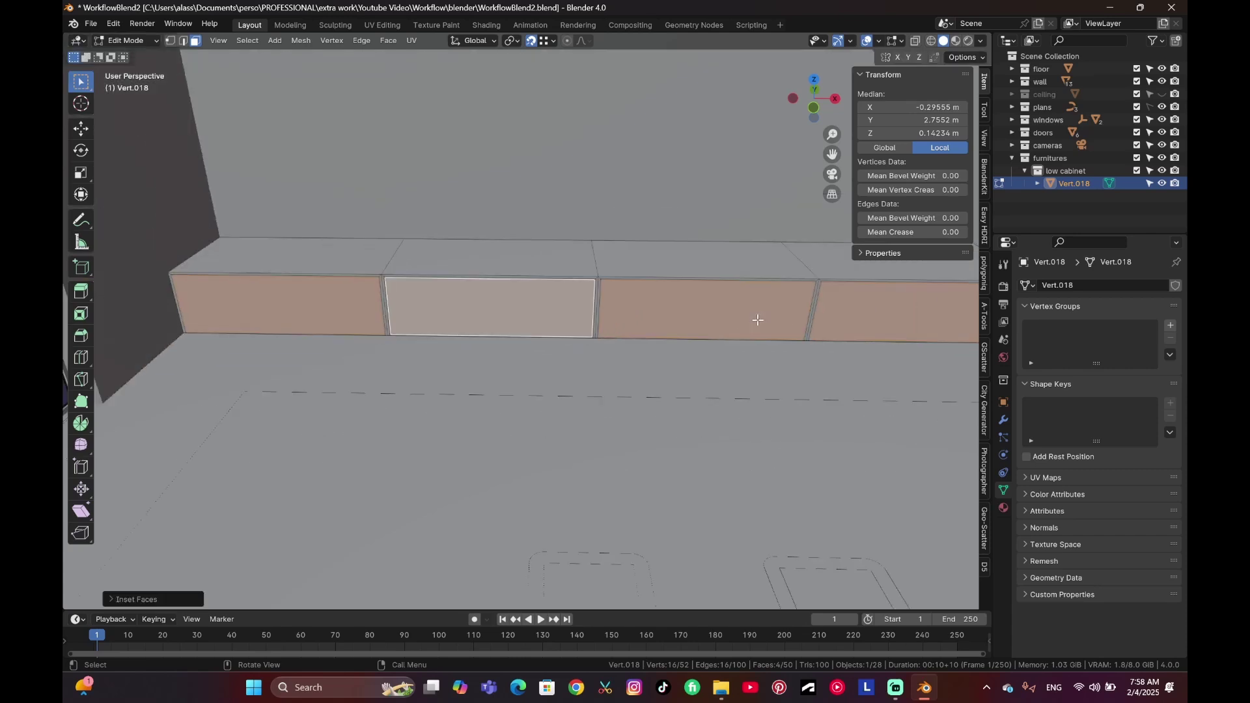
pyautogui.keyDown('shift'); pyautogui.moveTo(756, 319); pyautogui.dragTo(627, 303, button='middle'); pyautogui.keyUp('shift')
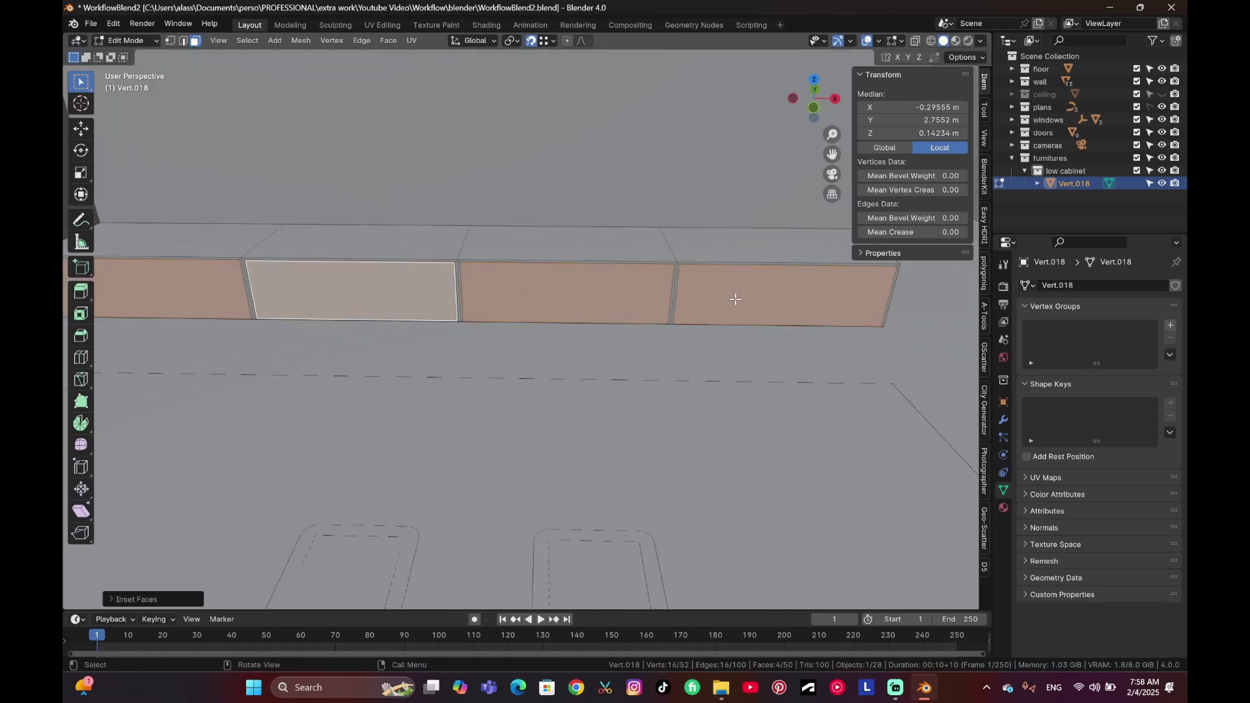
pyautogui.press('p')
pyautogui.click(553, 310)
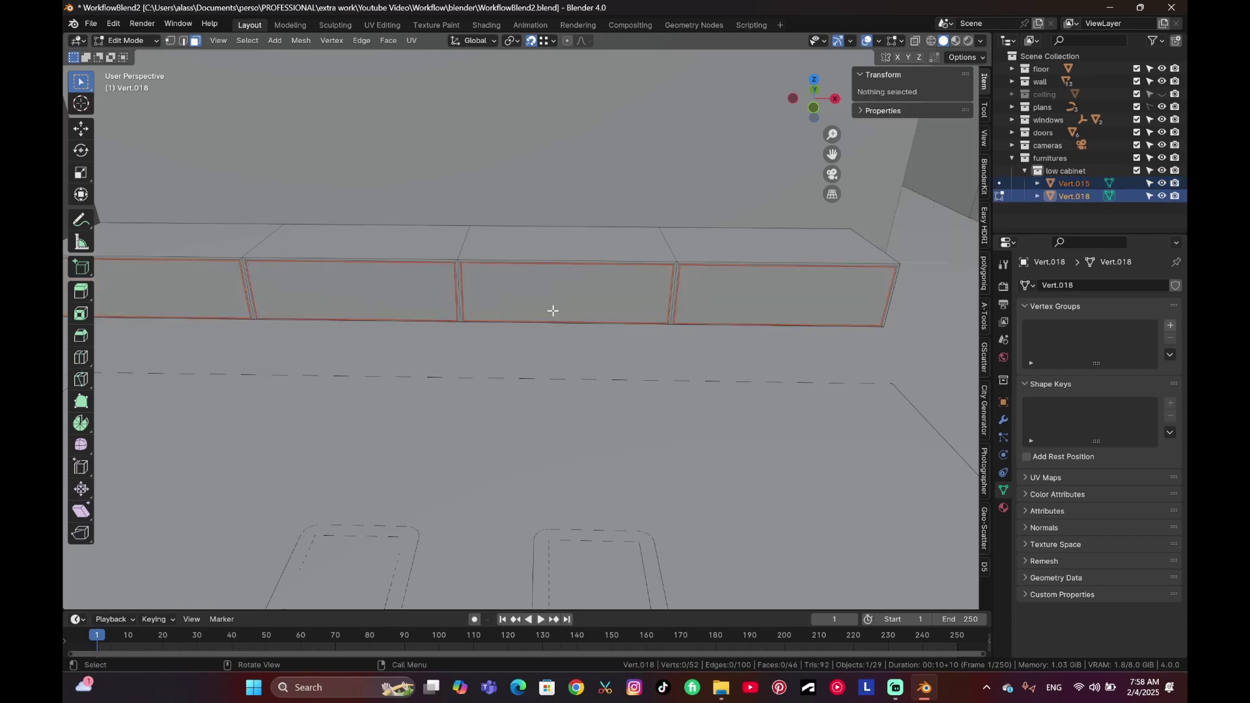
pyautogui.press('Tab')
pyautogui.scroll(3, 622, 296)
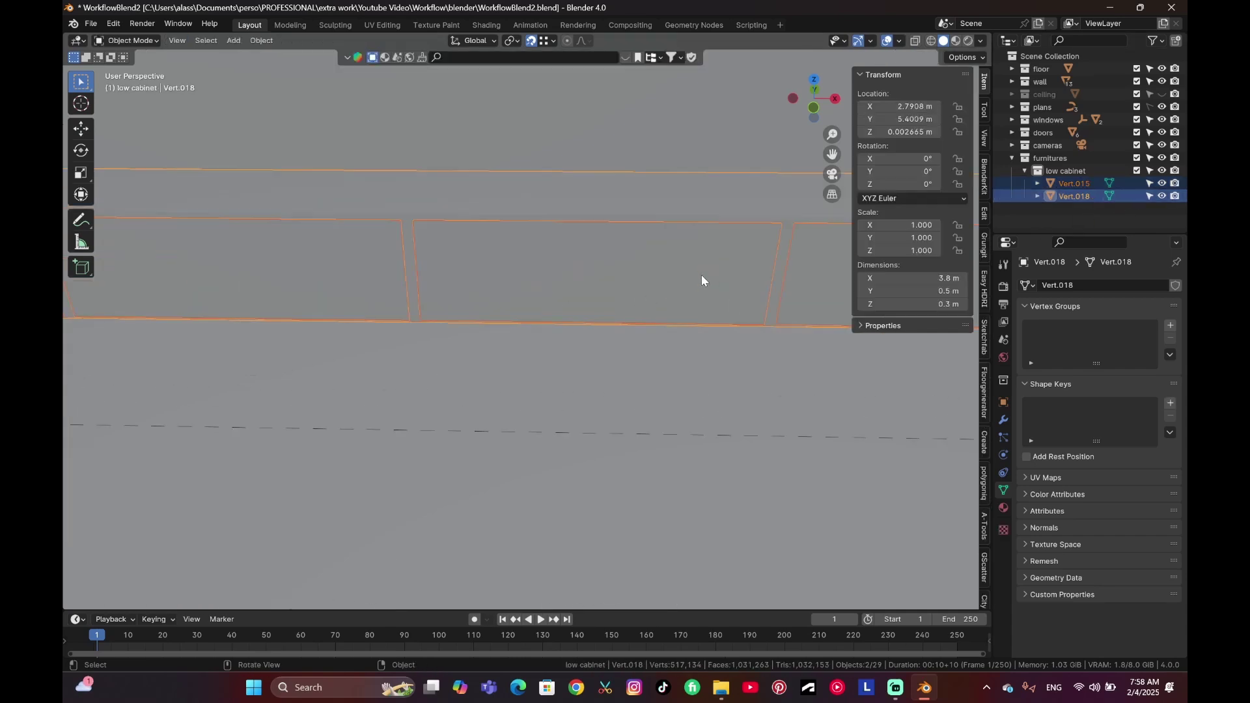
pyautogui.click(1066, 185)
pyautogui.press('Tab')
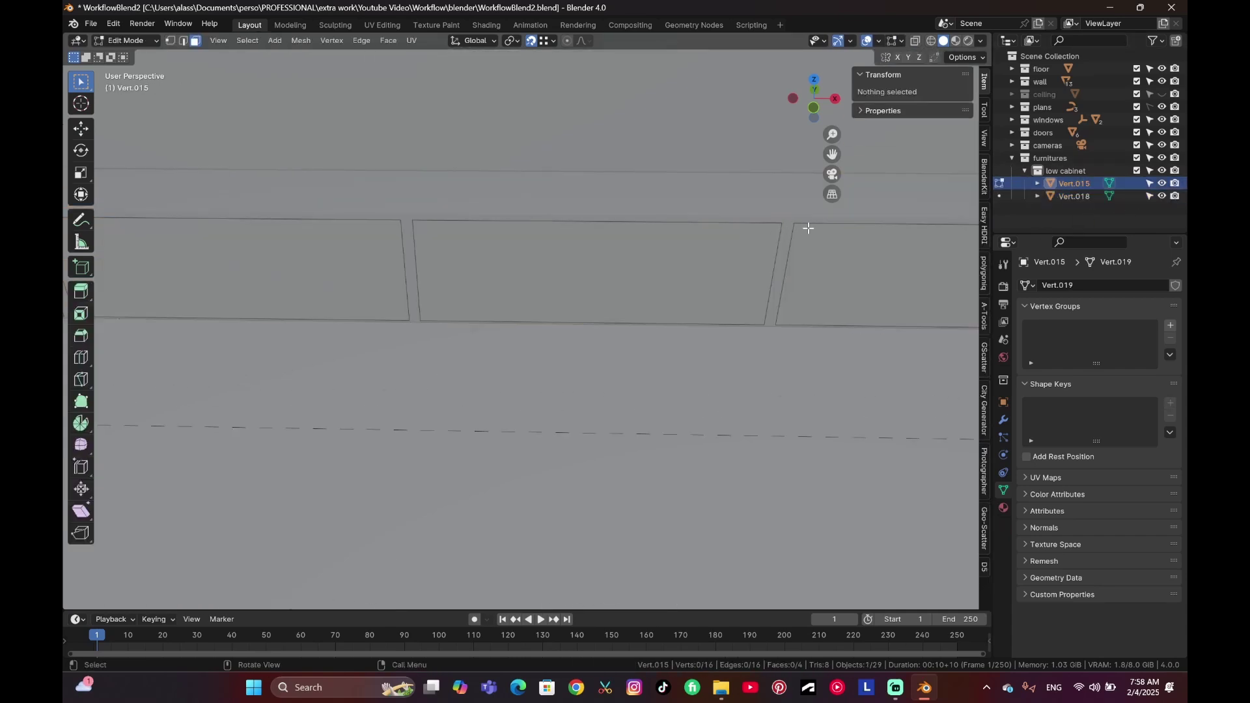
pyautogui.scroll(1, 825, 222)
pyautogui.press('Tab')
pyautogui.press('Tab')
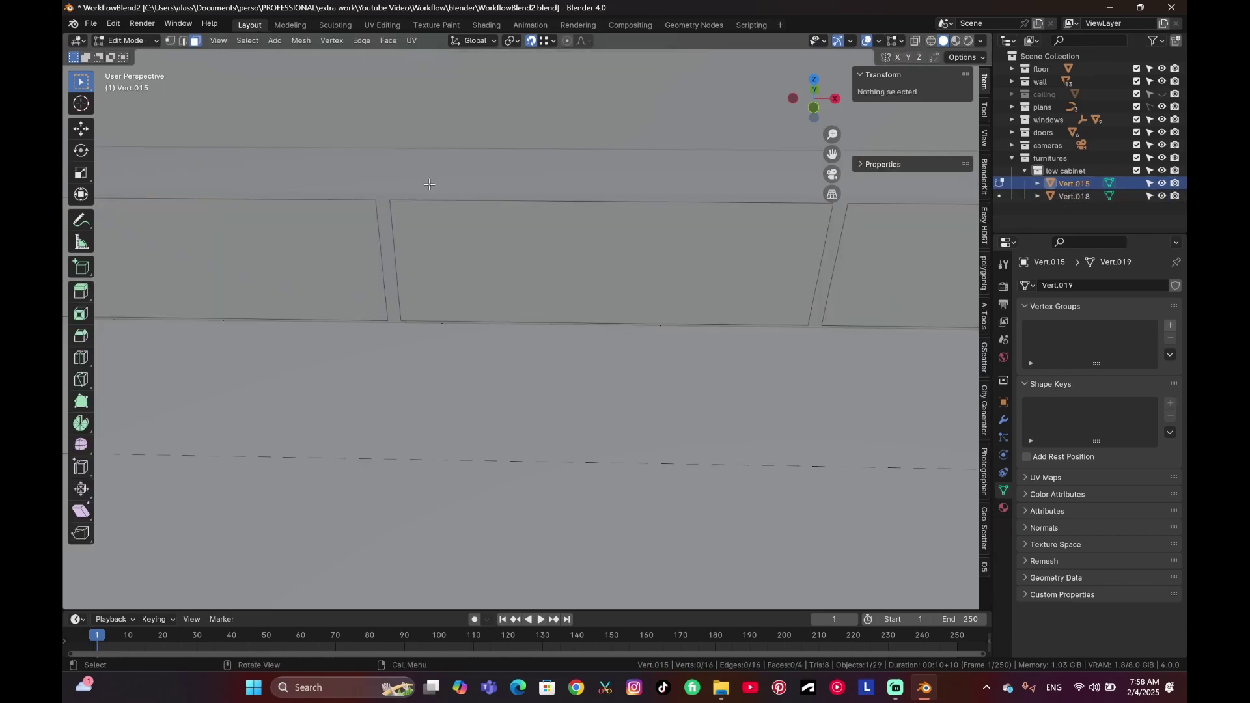
pyautogui.scroll(4, 380, 204)
pyautogui.keyDown('shift'); pyautogui.moveTo(380, 204); pyautogui.dragTo(678, 349, button='middle'); pyautogui.keyUp('shift')
pyautogui.scroll(-1, 678, 349)
pyautogui.press('Tab')
pyautogui.press('Tab')
pyautogui.press('Tab')
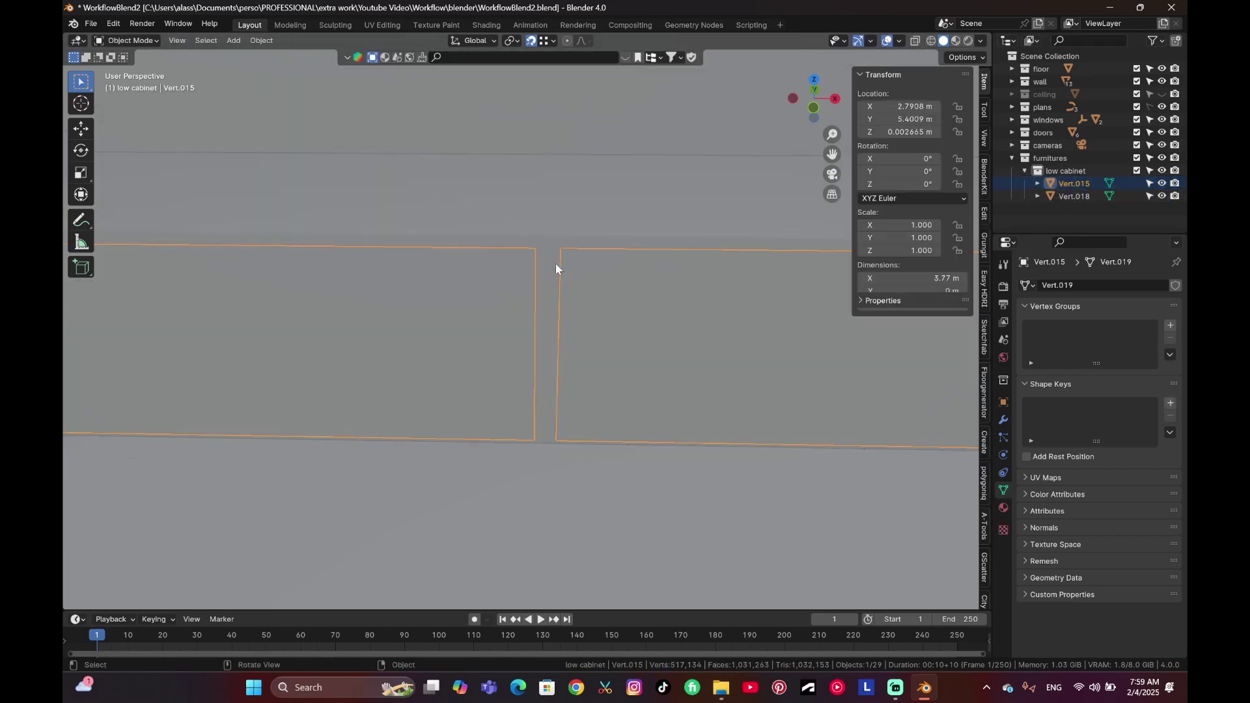
# In the cabinet body's mesh, select the thin top and side gap faces around the two right-hand fronts.
pyautogui.click(1109, 197)
pyautogui.press('Tab')
pyautogui.scroll(2, 548, 260)
pyautogui.click(574, 218)
pyautogui.keyDown('shift'); pyautogui.click(586, 213); pyautogui.keyUp('shift')
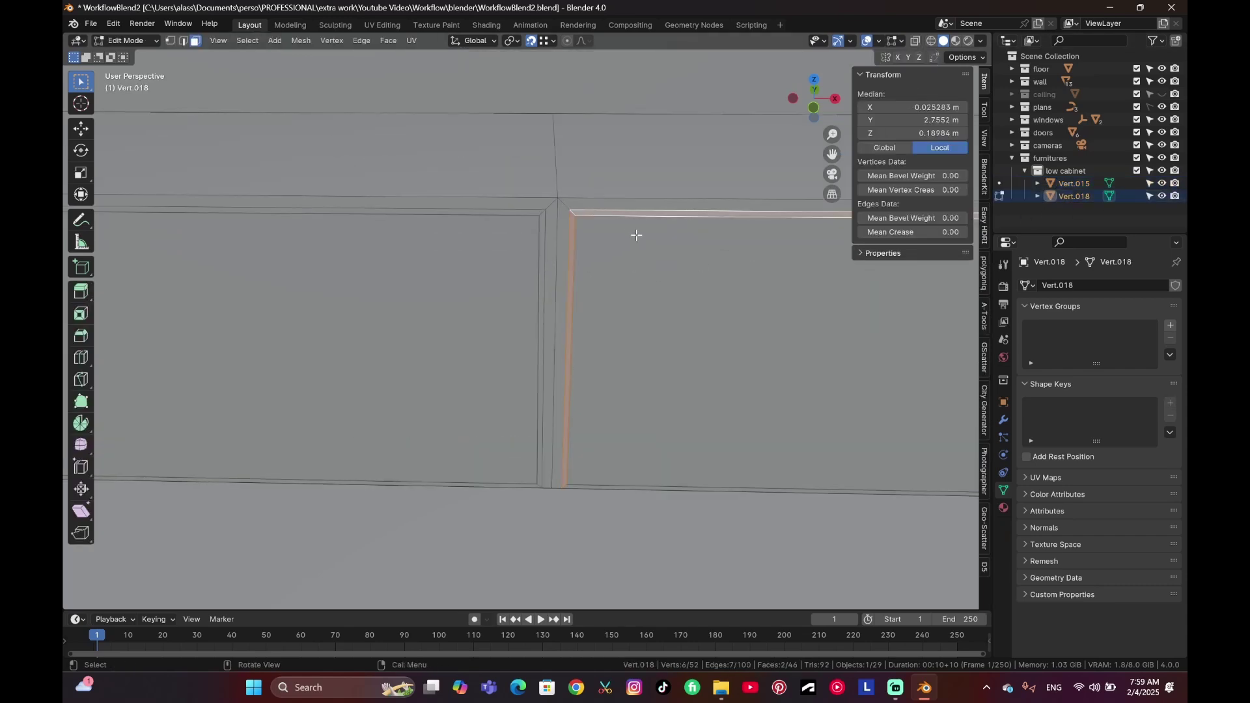
pyautogui.scroll(-4, 635, 238)
pyautogui.keyDown('shift'); pyautogui.moveTo(693, 261); pyautogui.dragTo(510, 256, button='middle'); pyautogui.keyUp('shift')
pyautogui.scroll(-3, 586, 244)
pyautogui.scroll(8, 510, 256)
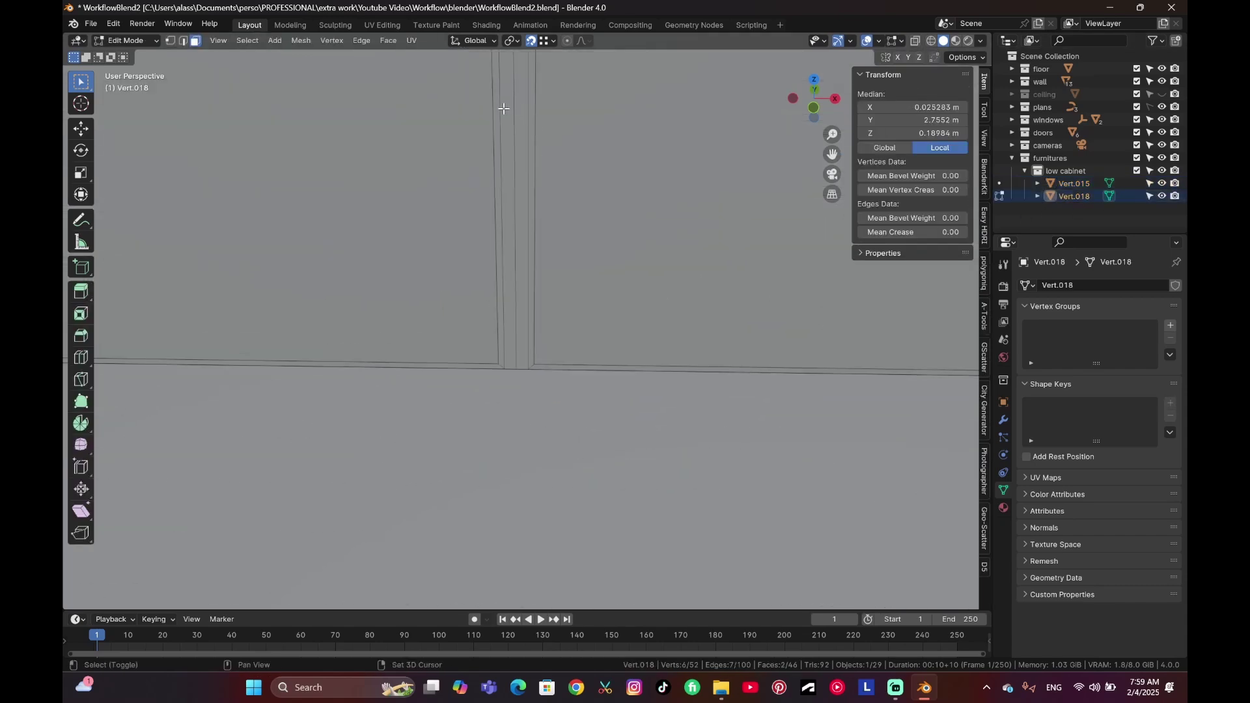
pyautogui.keyDown('shift'); pyautogui.click(496, 110); pyautogui.keyUp('shift')
pyautogui.keyDown('shift'); pyautogui.click(531, 111); pyautogui.keyUp('shift')
pyautogui.scroll(-3, 534, 120)
pyautogui.keyDown('shift'); pyautogui.moveTo(568, 134); pyautogui.dragTo(519, 187, button='middle'); pyautogui.keyUp('shift')
pyautogui.keyDown('shift'); pyautogui.moveTo(706, 240); pyautogui.dragTo(555, 287, button='middle'); pyautogui.keyUp('shift')
pyautogui.keyDown('shift'); pyautogui.moveTo(911, 227); pyautogui.dragTo(604, 226, button='middle'); pyautogui.keyUp('shift')
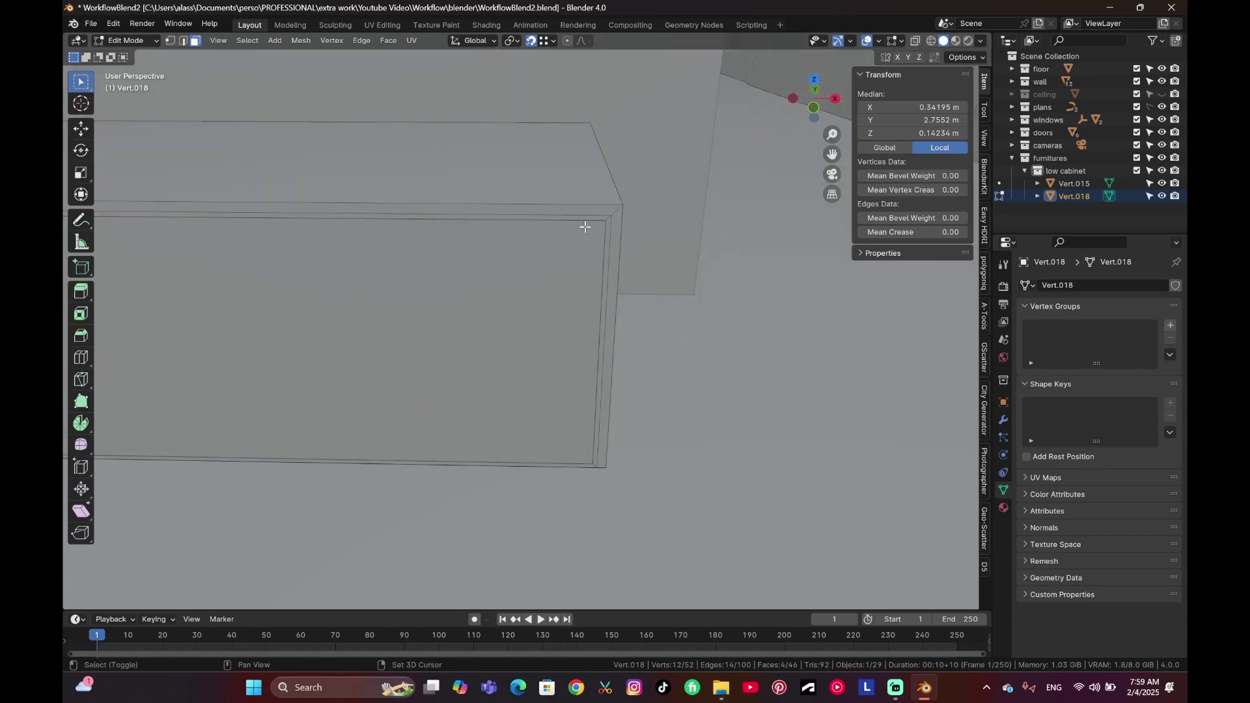
pyautogui.keyDown('shift'); pyautogui.click(607, 227); pyautogui.keyUp('shift')
pyautogui.keyDown('shift'); pyautogui.click(598, 218); pyautogui.keyUp('shift')
# Add the thin top and side gap faces around the two left-hand fronts to the selection.
pyautogui.scroll(-4, 491, 270)
pyautogui.keyDown('shift'); pyautogui.moveTo(416, 287); pyautogui.dragTo(937, 254, button='middle'); pyautogui.keyUp('shift')
pyautogui.scroll(4, 800, 167)
pyautogui.keyDown('shift'); pyautogui.moveTo(801, 168); pyautogui.dragTo(651, 286, button='middle'); pyautogui.keyUp('shift')
pyautogui.keyDown('shift'); pyautogui.click(707, 256); pyautogui.keyUp('shift')
pyautogui.keyDown('shift'); pyautogui.click(698, 250); pyautogui.keyUp('shift')
pyautogui.scroll(-3, 415, 329)
pyautogui.keyDown('shift'); pyautogui.moveTo(247, 313); pyautogui.dragTo(614, 293, button='middle'); pyautogui.keyUp('shift')
pyautogui.scroll(3, 614, 293)
pyautogui.keyDown('shift'); pyautogui.click(675, 245); pyautogui.keyUp('shift')
pyautogui.keyDown('shift'); pyautogui.click(637, 241); pyautogui.keyUp('shift')
pyautogui.keyDown('shift'); pyautogui.click(630, 237); pyautogui.keyUp('shift')
pyautogui.scroll(-3, 625, 241)
pyautogui.keyDown('shift'); pyautogui.moveTo(195, 280); pyautogui.dragTo(501, 280, button='middle'); pyautogui.keyUp('shift')
pyautogui.keyDown('shift'); pyautogui.click(368, 267); pyautogui.keyUp('shift')
# Extrude the selected gap faces 0.5 m back to the cabinet's rear corner and leave Edit Mode.
pyautogui.scroll(-3, 681, 325)
pyautogui.moveTo(736, 329); pyautogui.dragTo(497, 315, button='middle')
pyautogui.keyDown('shift'); pyautogui.moveTo(678, 335); pyautogui.dragTo(506, 324, button='middle'); pyautogui.keyUp('shift')
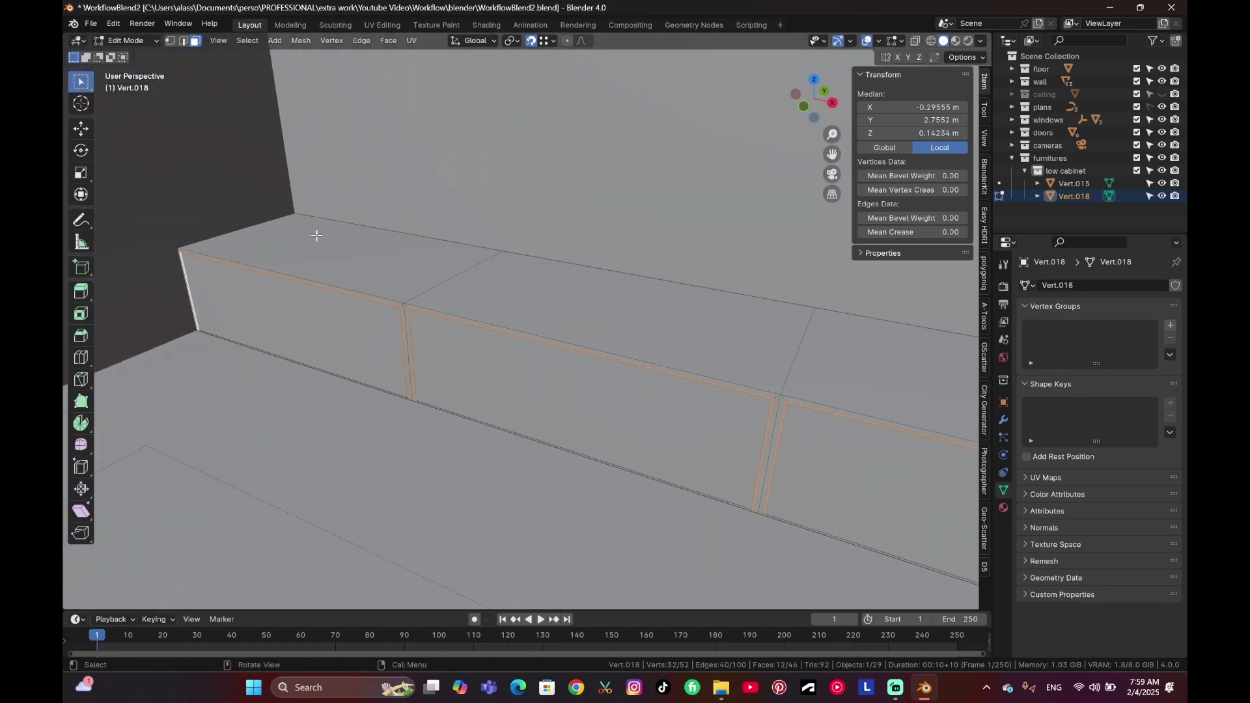
pyautogui.press('e')
pyautogui.press('Return')
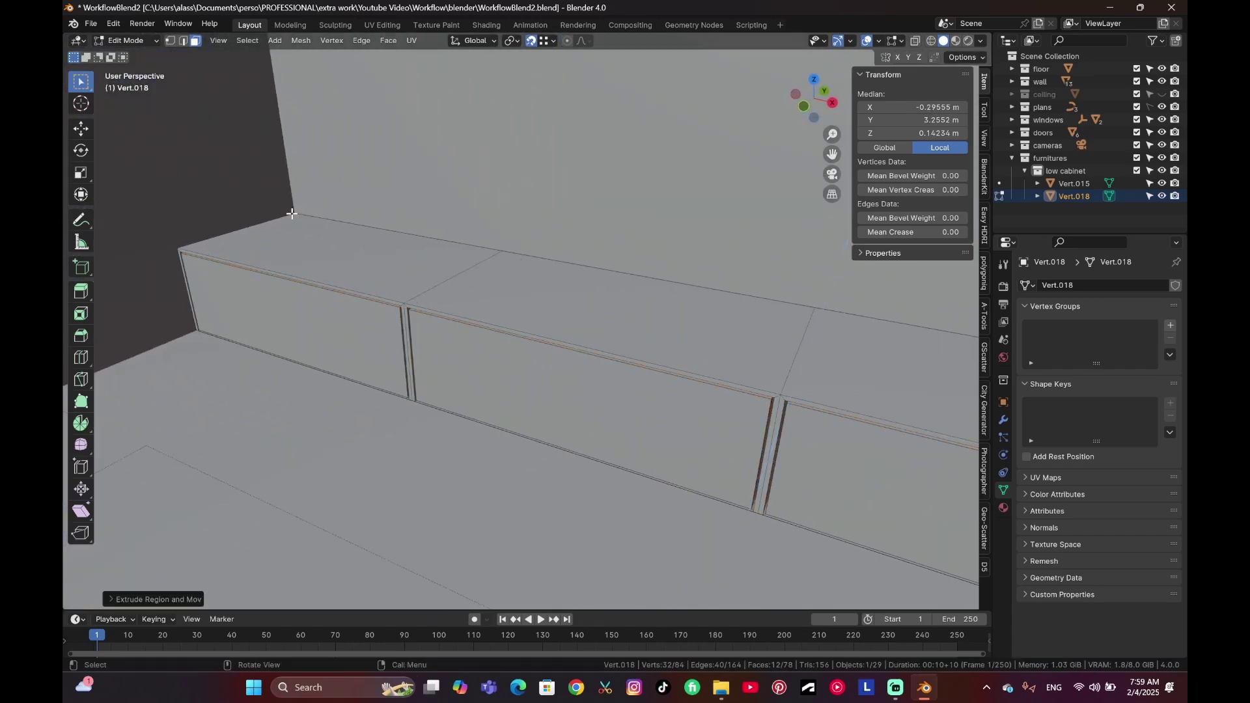
pyautogui.moveTo(287, 198); pyautogui.dragTo(678, 357, button='middle')
pyautogui.moveTo(400, 384); pyautogui.dragTo(579, 396, button='middle')
pyautogui.scroll(2, 410, 384)
pyautogui.press('Tab')
# Inspect the cabinet fronts and their gaps up close, and check the room through the scene camera.
pyautogui.click(466, 414)
pyautogui.scroll(-3, 474, 412)
pyautogui.press('Tab')
pyautogui.scroll(-3, 488, 408)
pyautogui.press('Tab')
pyautogui.press('KP_0')
pyautogui.click(623, 186)
pyautogui.moveTo(589, 291); pyautogui.dragTo(470, 331, button='middle')
pyautogui.scroll(-4, 603, 340)
pyautogui.scroll(4, 646, 349)
# Create a collection named "book shelf" and place it inside the furnitures collection.
pyautogui.click(1025, 171)
pyautogui.rightClick(1054, 186)
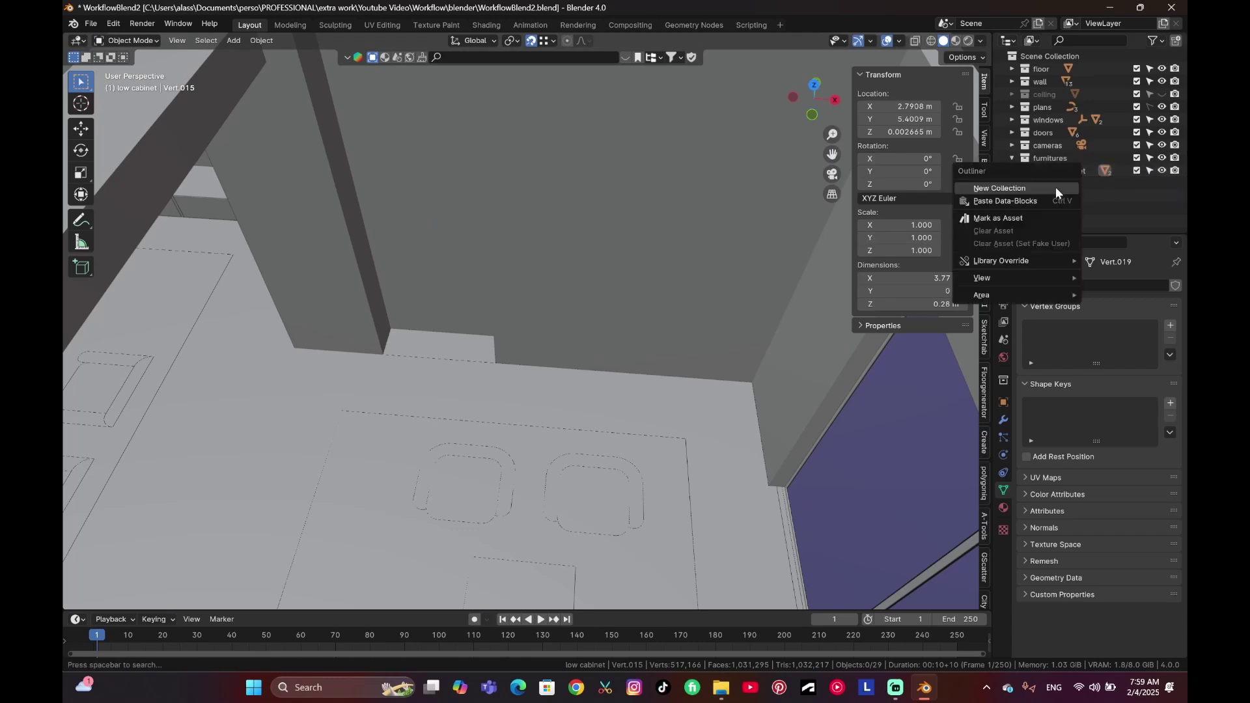
pyautogui.click(1055, 188)
pyautogui.doubleClick(1056, 184)
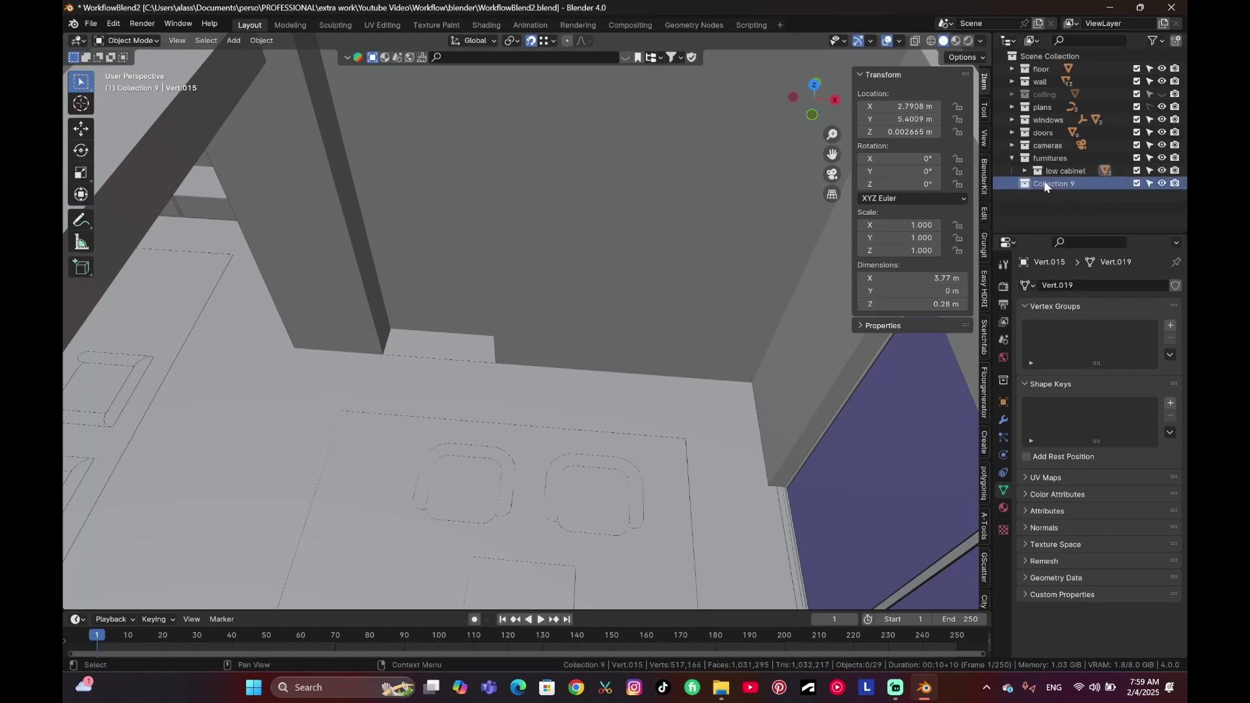
pyautogui.write('bog')
pyautogui.write('k shelf')
pyautogui.press('Return')
pyautogui.moveTo(1024, 188); pyautogui.dragTo(1054, 186)
# Add a single vertex in the book shelf collection and snap it to the wall niche's front left corner.
pyautogui.scroll(3, 420, 373)
pyautogui.keyDown('shift'); pyautogui.moveTo(419, 373); pyautogui.dragTo(548, 380, button='middle'); pyautogui.keyUp('shift')
pyautogui.hotkey('shift', 'a')
pyautogui.moveTo(548, 380)
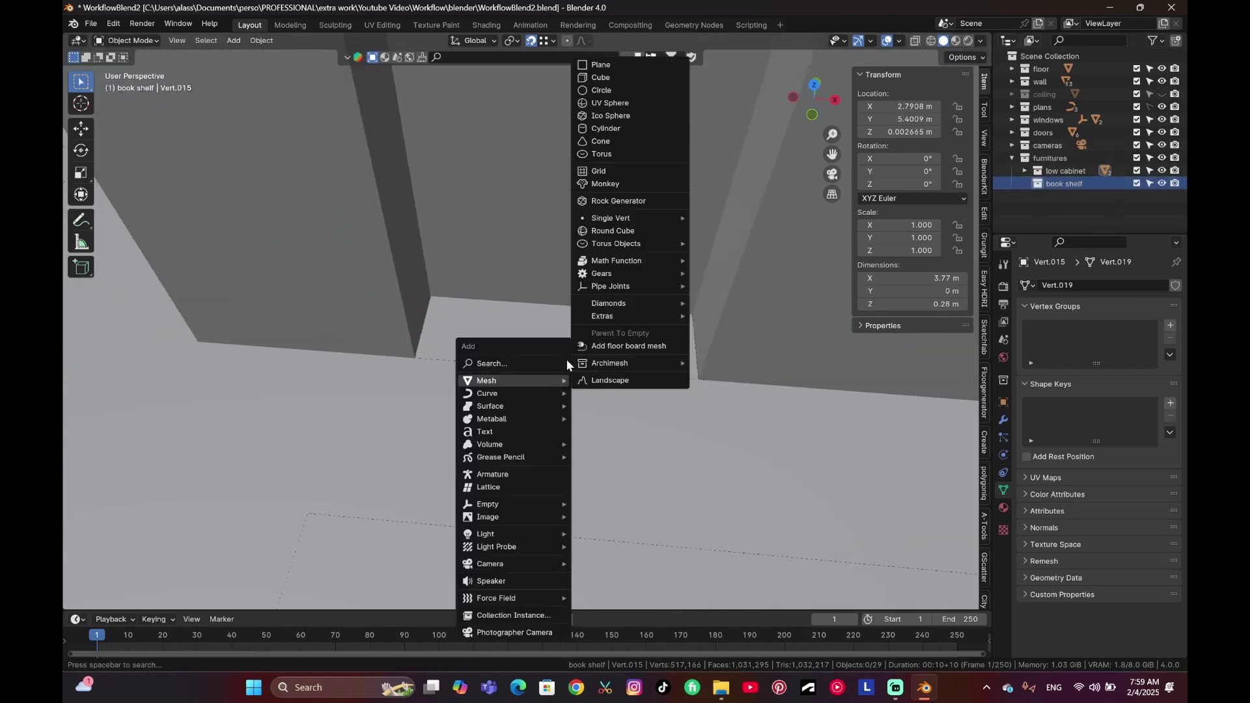
pyautogui.moveTo(663, 218)
pyautogui.click(746, 218)
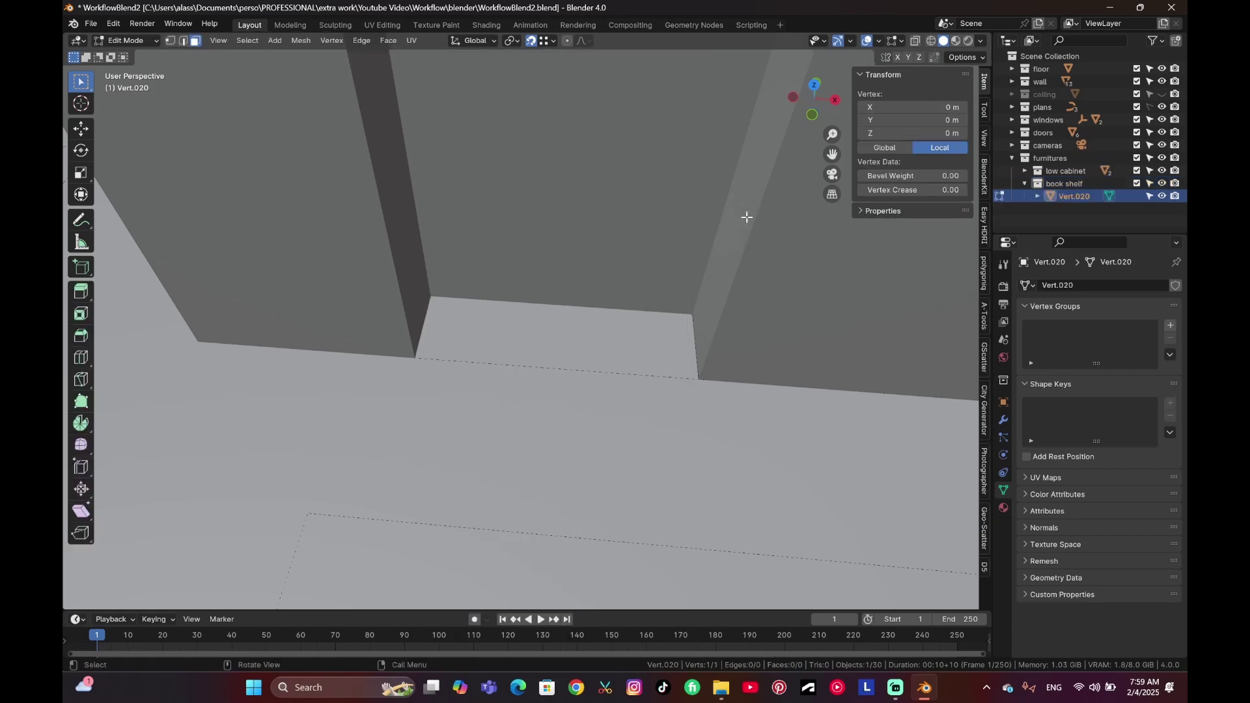
pyautogui.press('g')
pyautogui.click(409, 360)
# Extrude the vertex around the niche's remaining three floor corners and fill the footprint with a face.
pyautogui.press('1')
pyautogui.press('e')
pyautogui.click(434, 298)
pyautogui.press('e')
pyautogui.click(683, 335)
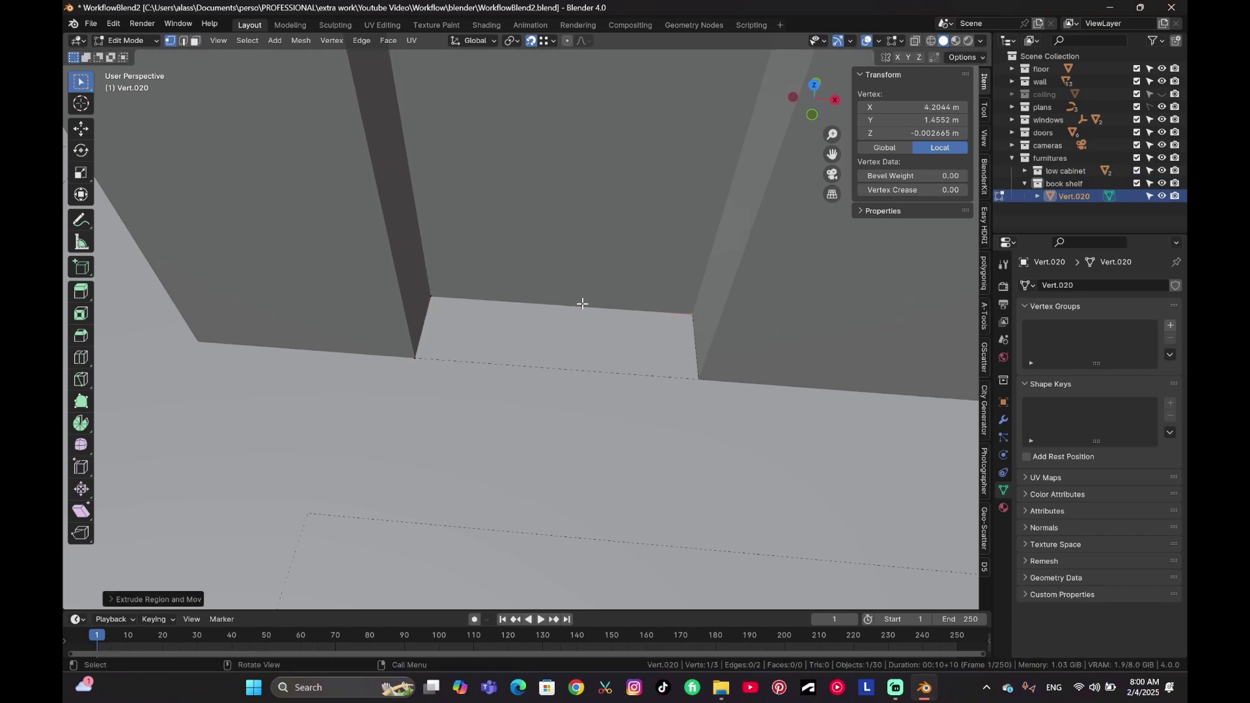
pyautogui.click(195, 41)
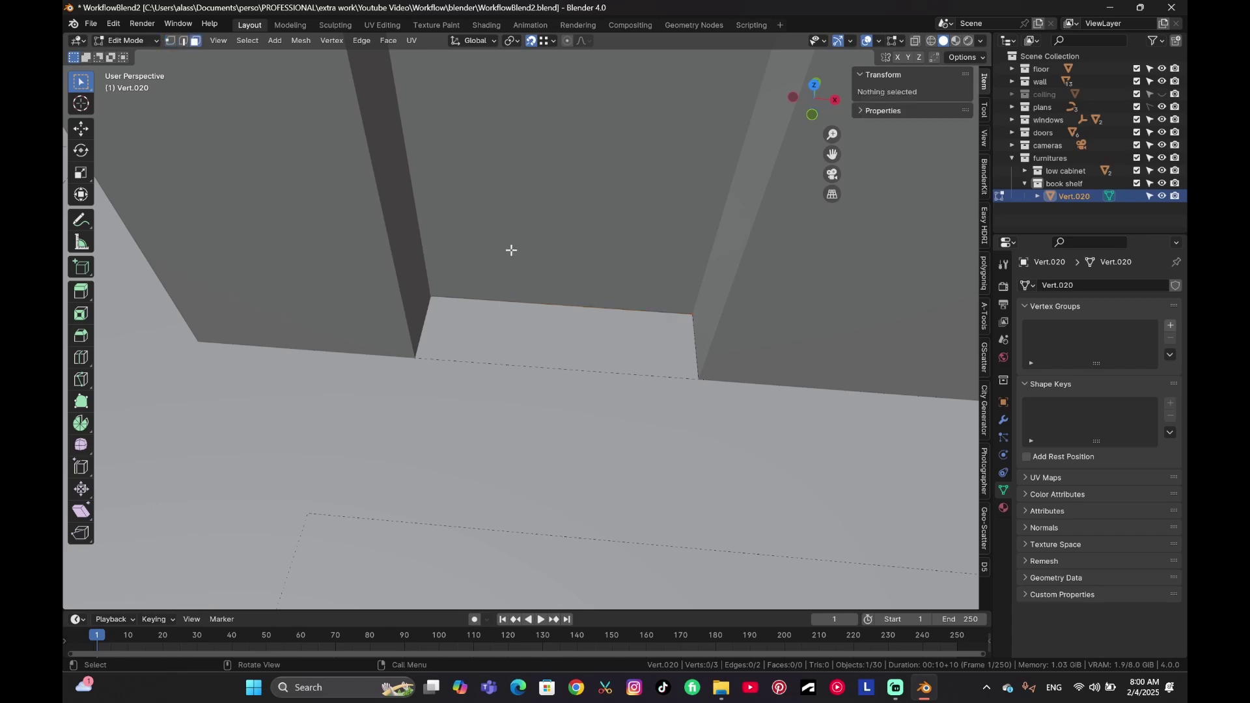
pyautogui.moveTo(658, 338); pyautogui.dragTo(439, 260, button='middle')
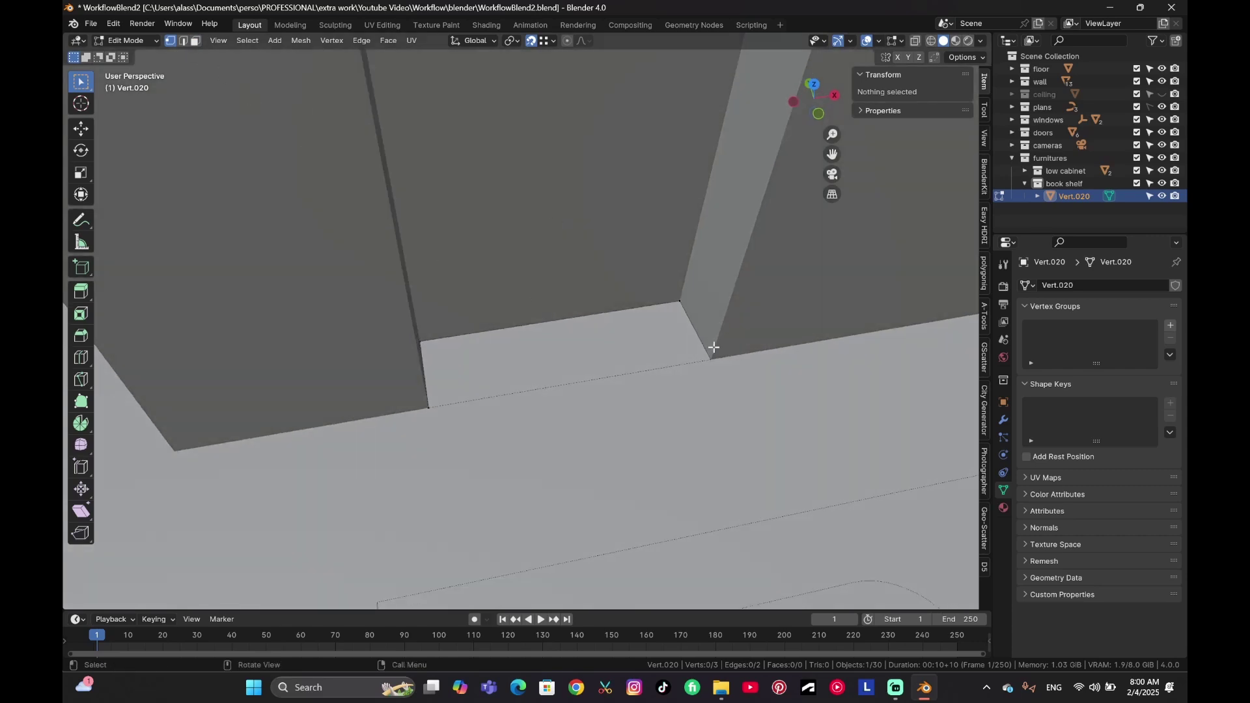
pyautogui.click(681, 304)
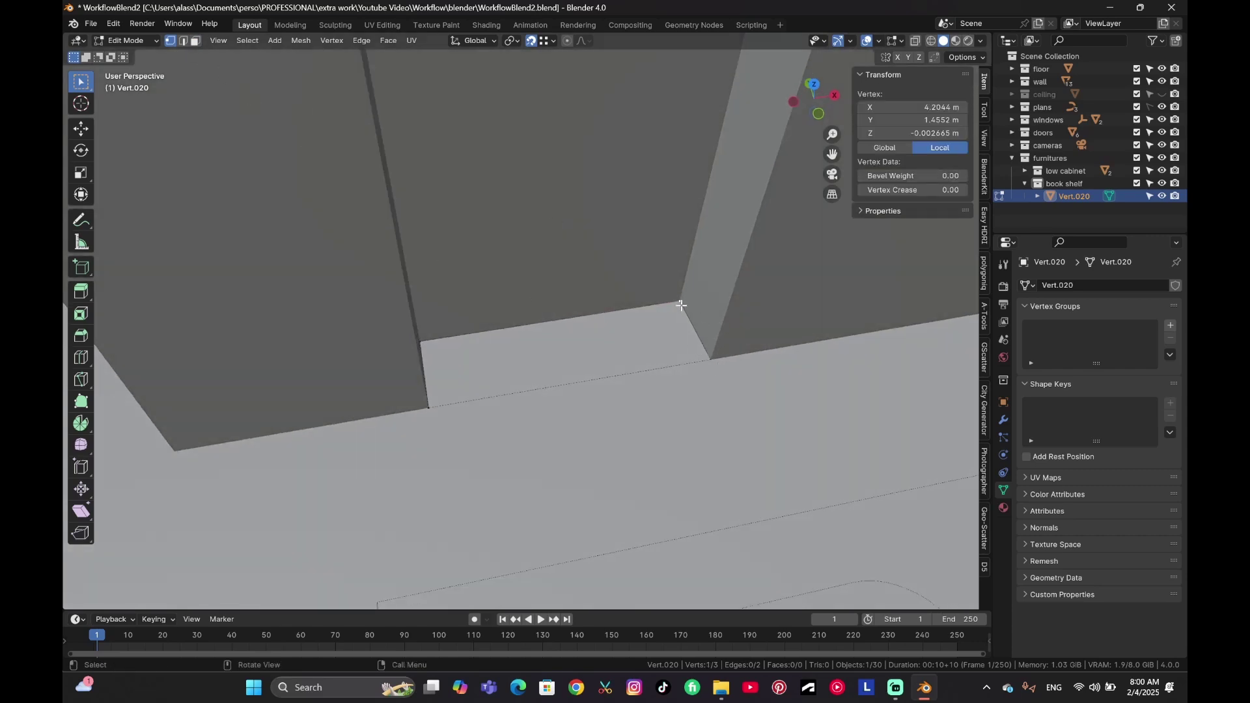
pyautogui.press('e')
pyautogui.click(712, 359)
pyautogui.moveTo(712, 359); pyautogui.dragTo(678, 386, button='middle')
pyautogui.press('a')
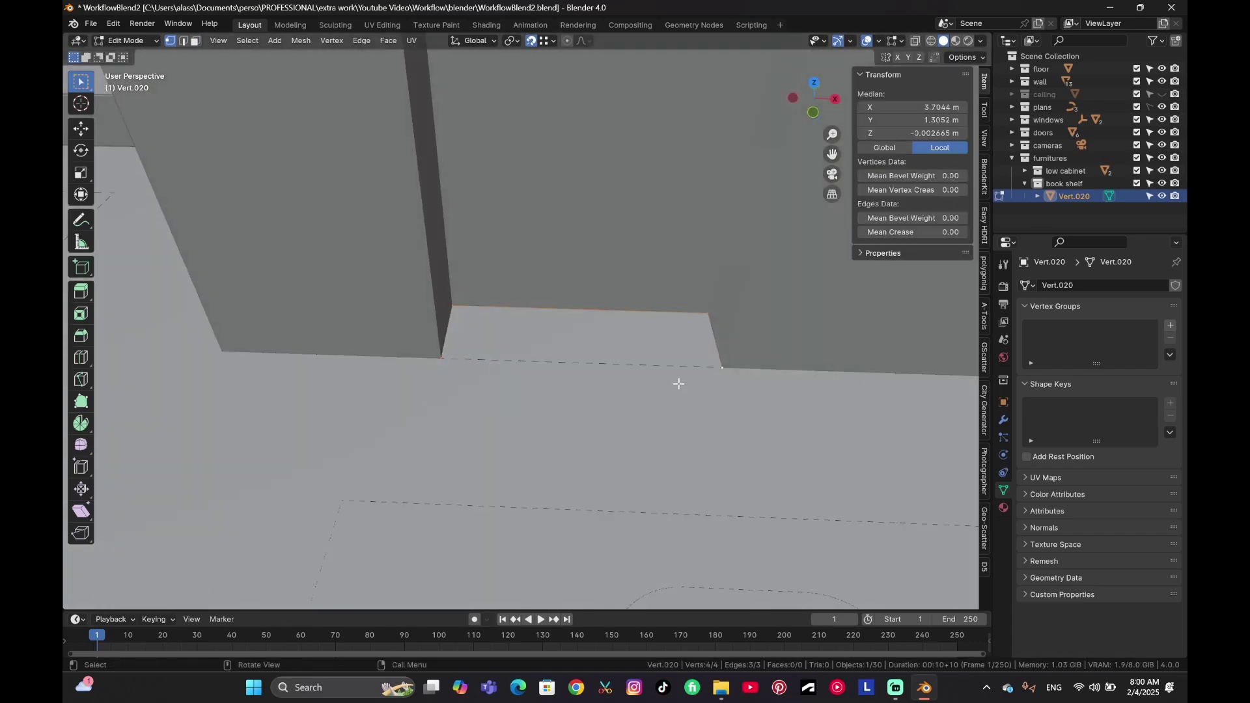
pyautogui.press('f')
# Extrude the niche footprint 0.3 m upward and leave Edit Mode.
pyautogui.press('e')
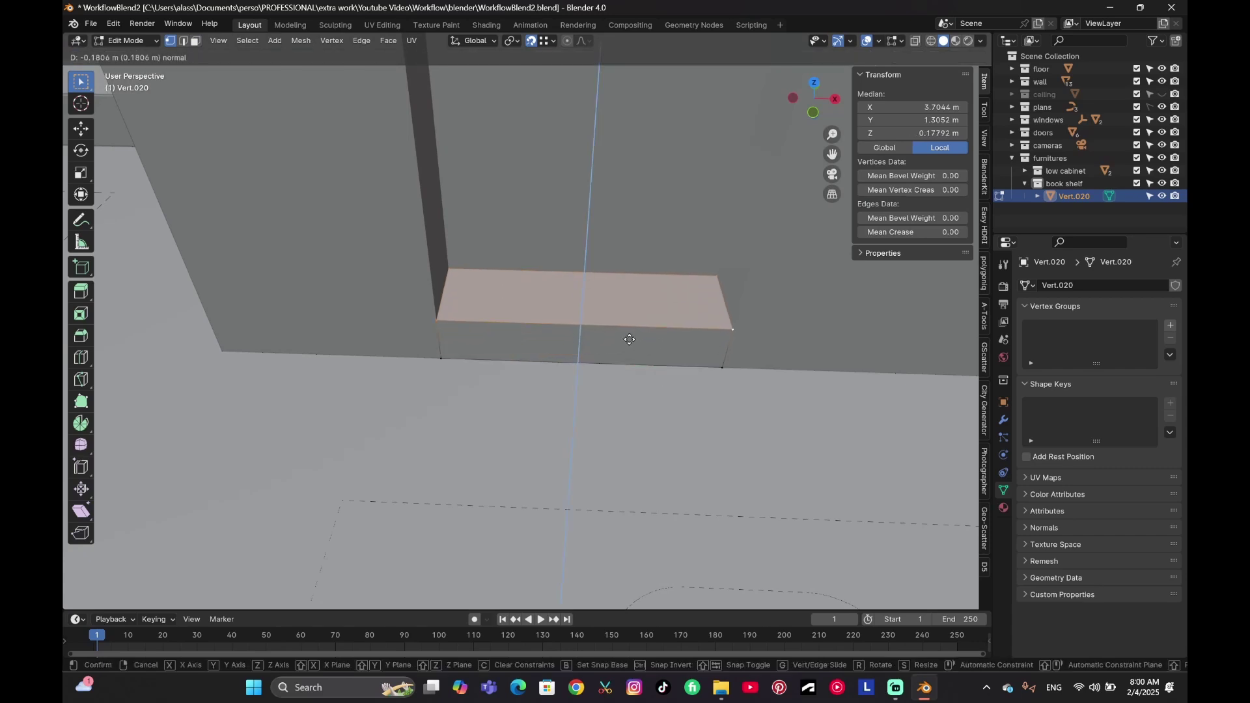
pyautogui.write('-0.3')
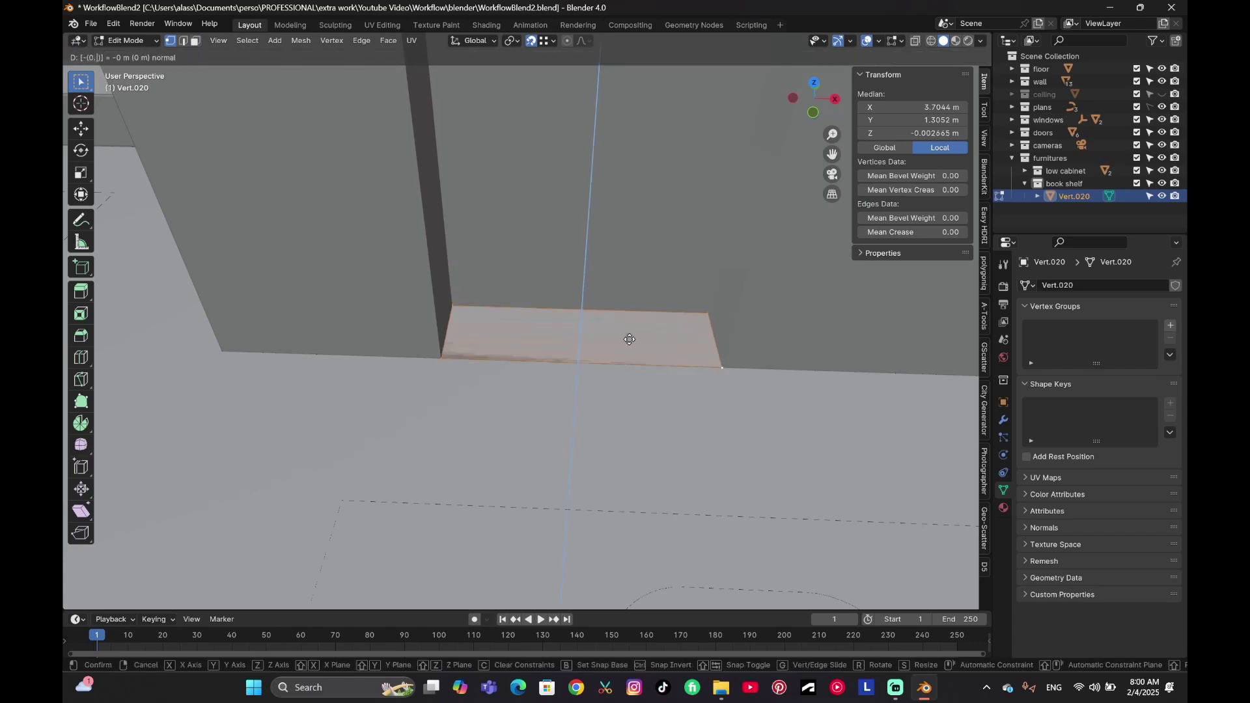
pyautogui.press('Return')
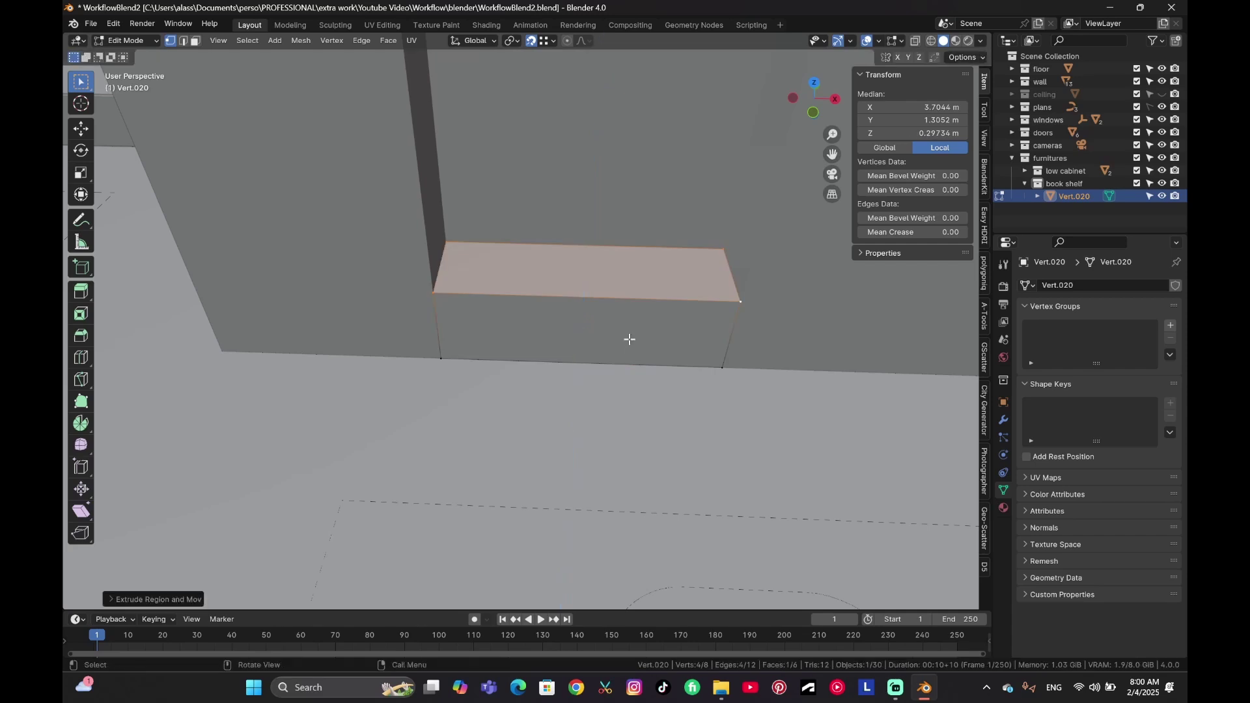
pyautogui.press('Tab')
# Duplicate the bookshelf base about 0.58 m straight up and set the copy's height to 0.02 m.
pyautogui.moveTo(635, 336); pyautogui.dragTo(560, 354, button='middle')
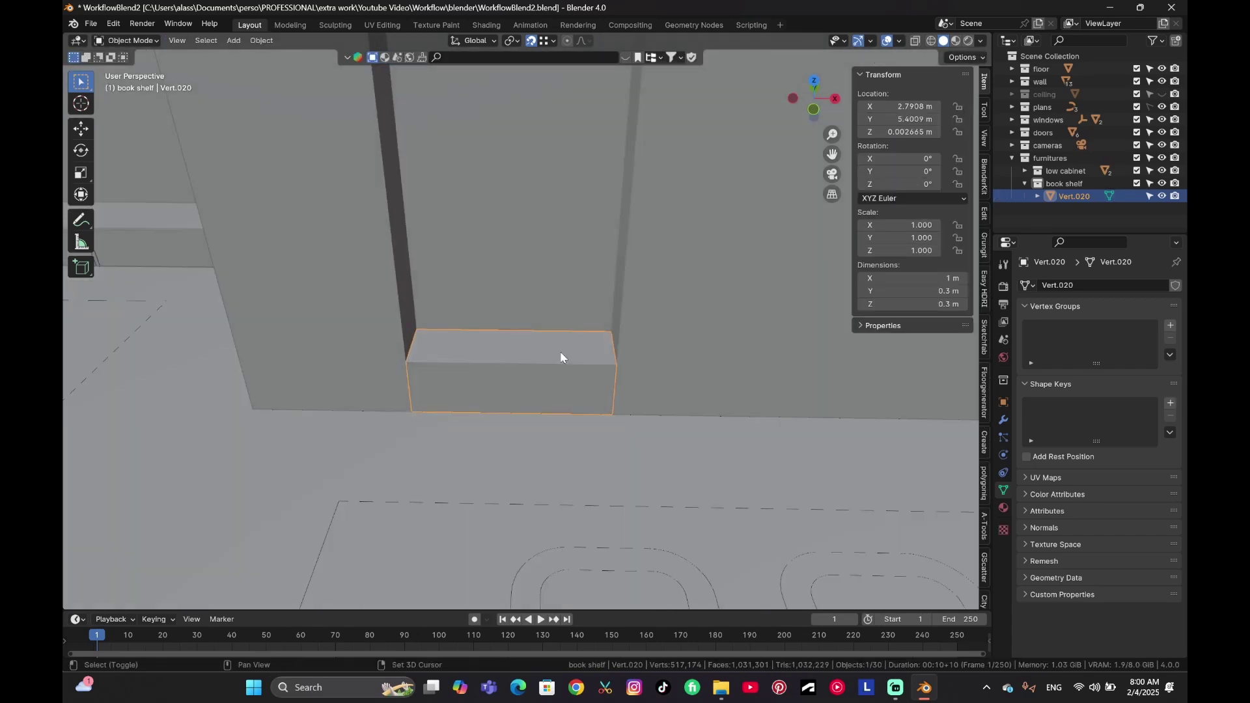
pyautogui.hotkey('shift', 'd')
pyautogui.press('z')
pyautogui.click(642, 183)
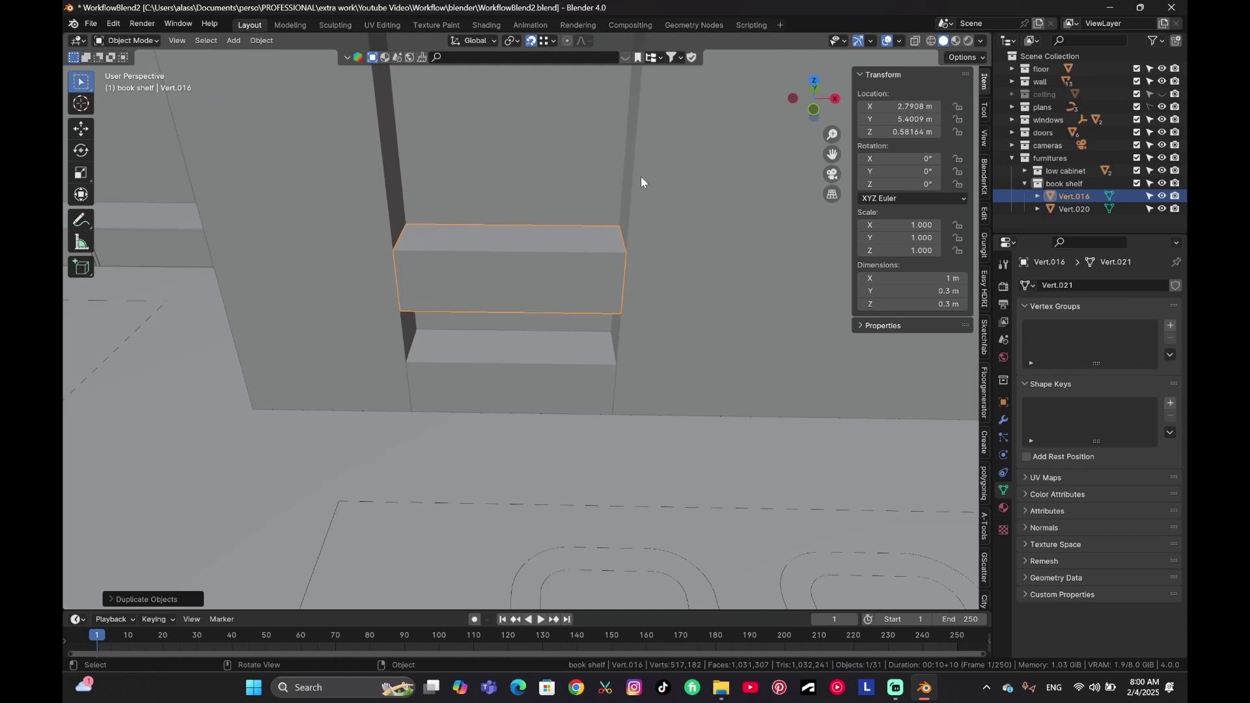
pyautogui.click(919, 304)
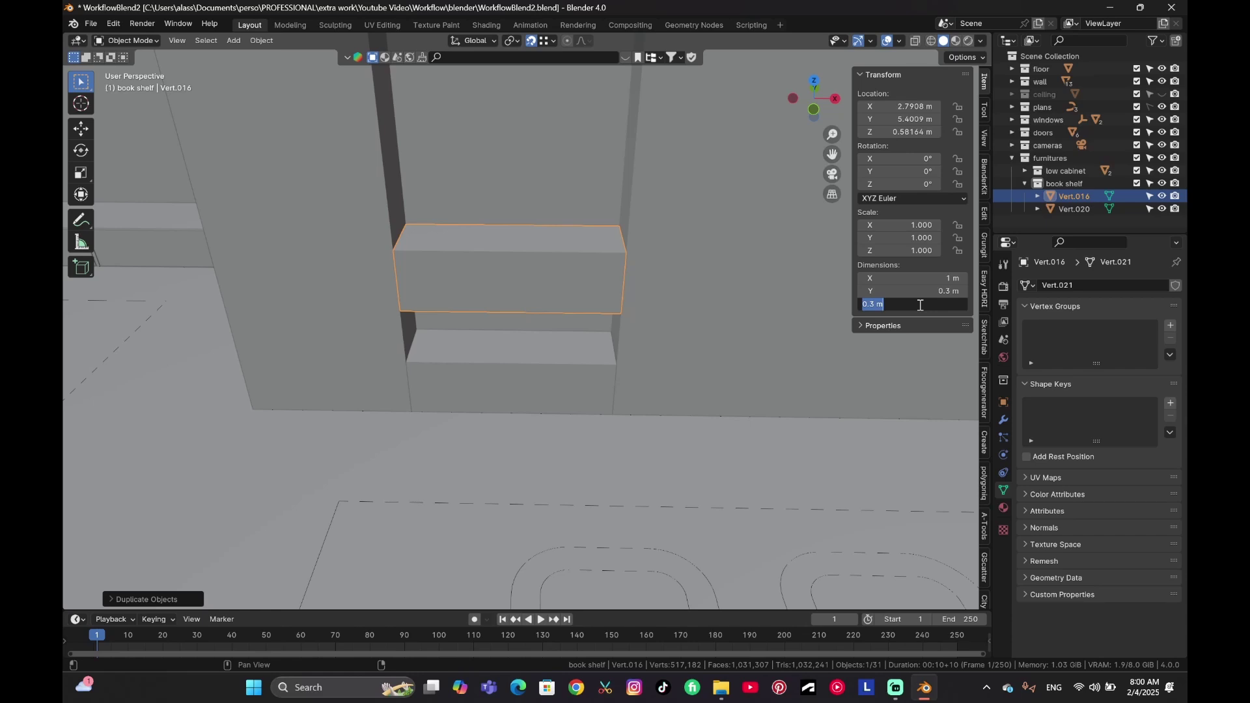
pyautogui.write('0.02')
pyautogui.press('Return')
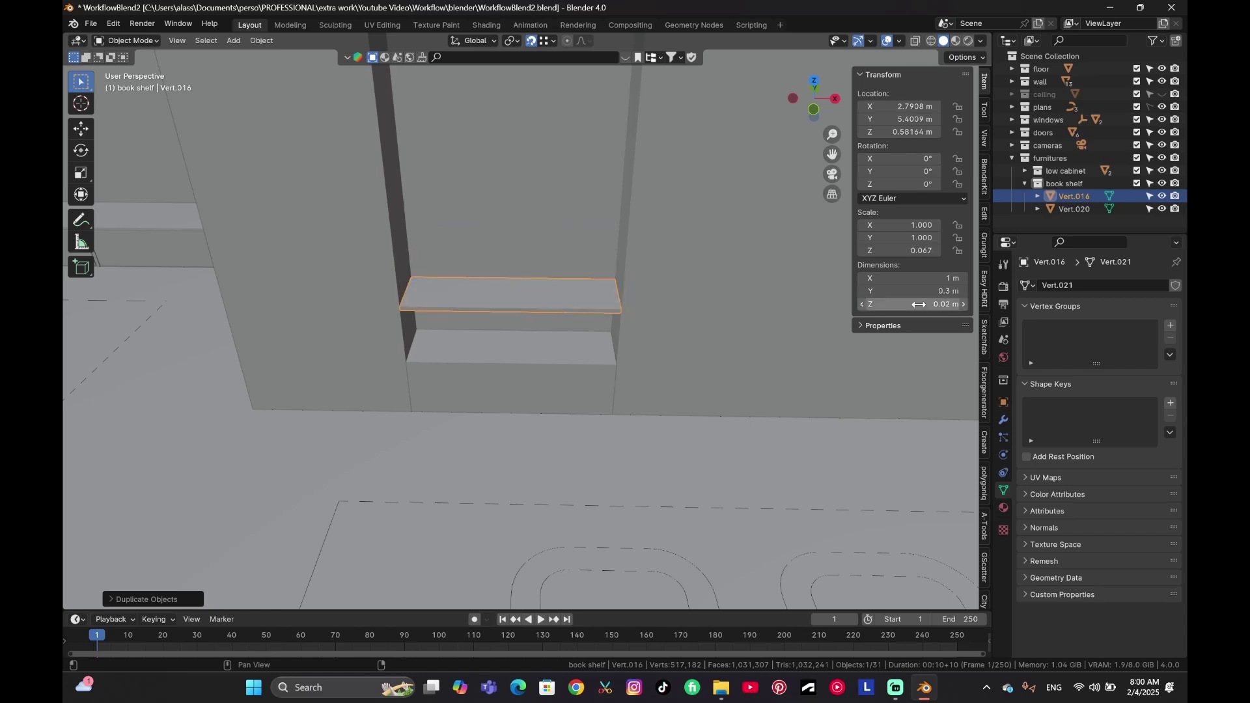
# Lower the thin shelf onto the top of the bookshelf base and raise it 0.5 m from there.
pyautogui.press('g')
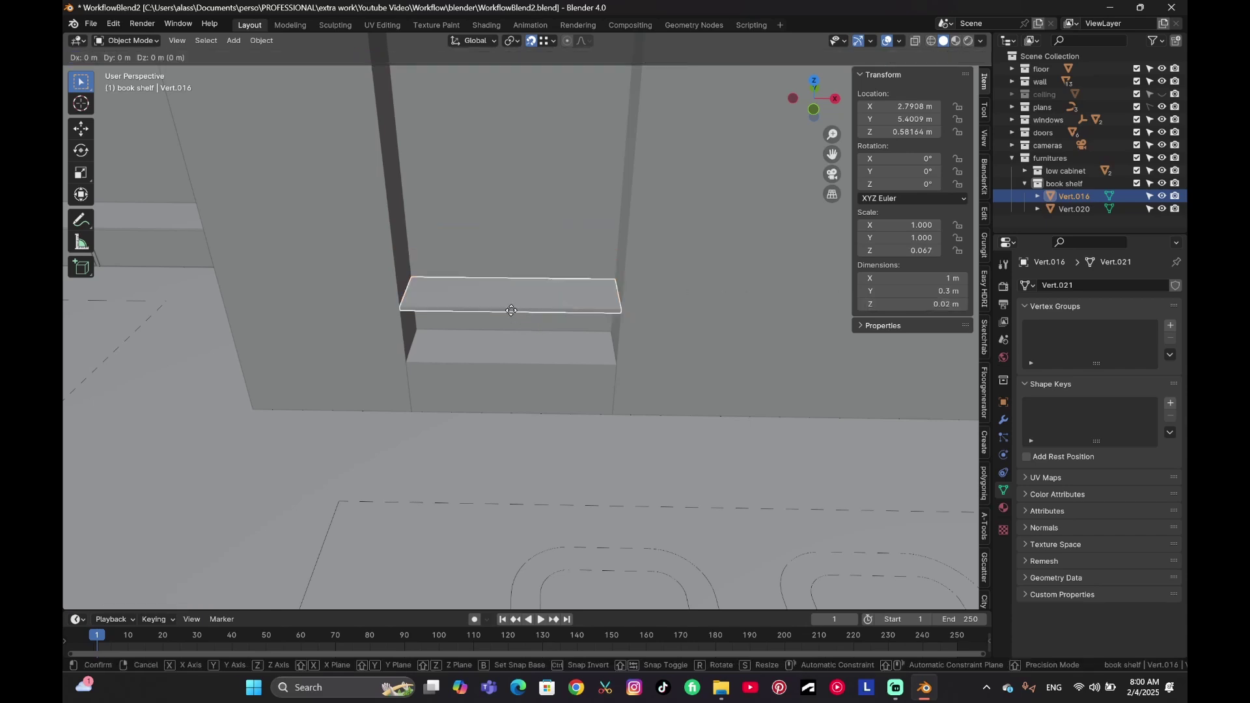
pyautogui.press('z')
pyautogui.click(530, 355)
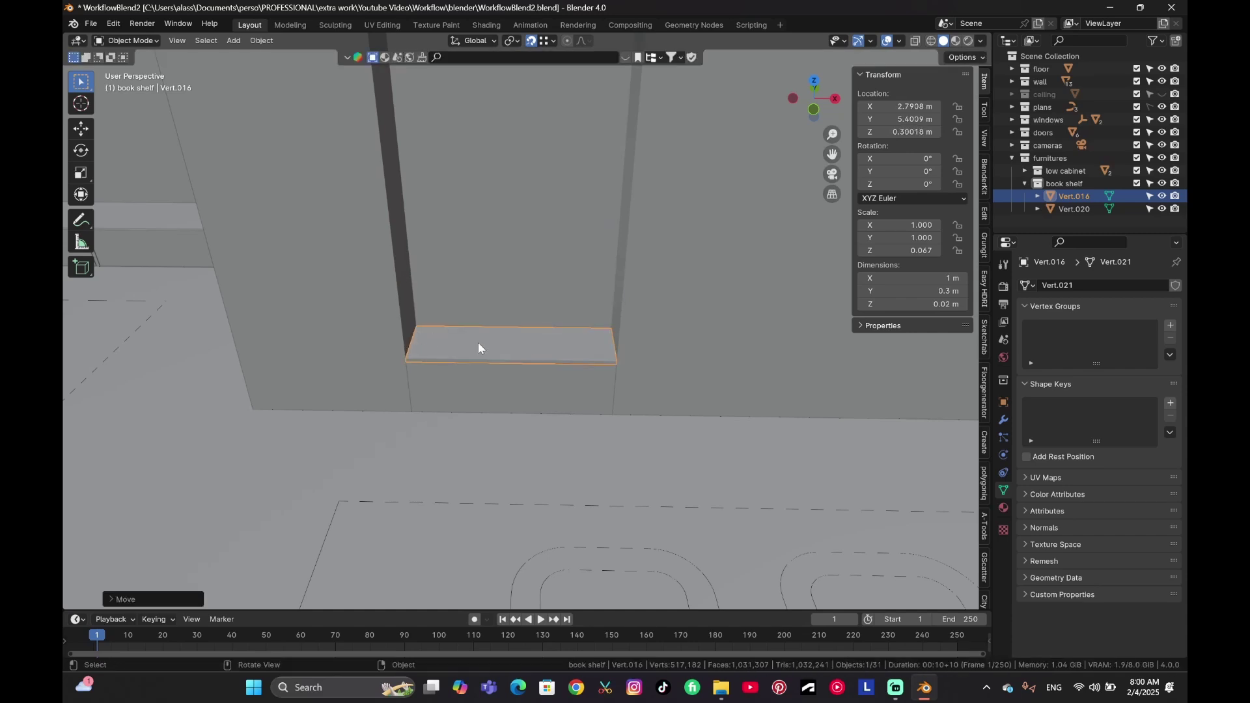
pyautogui.press('g')
pyautogui.press('z')
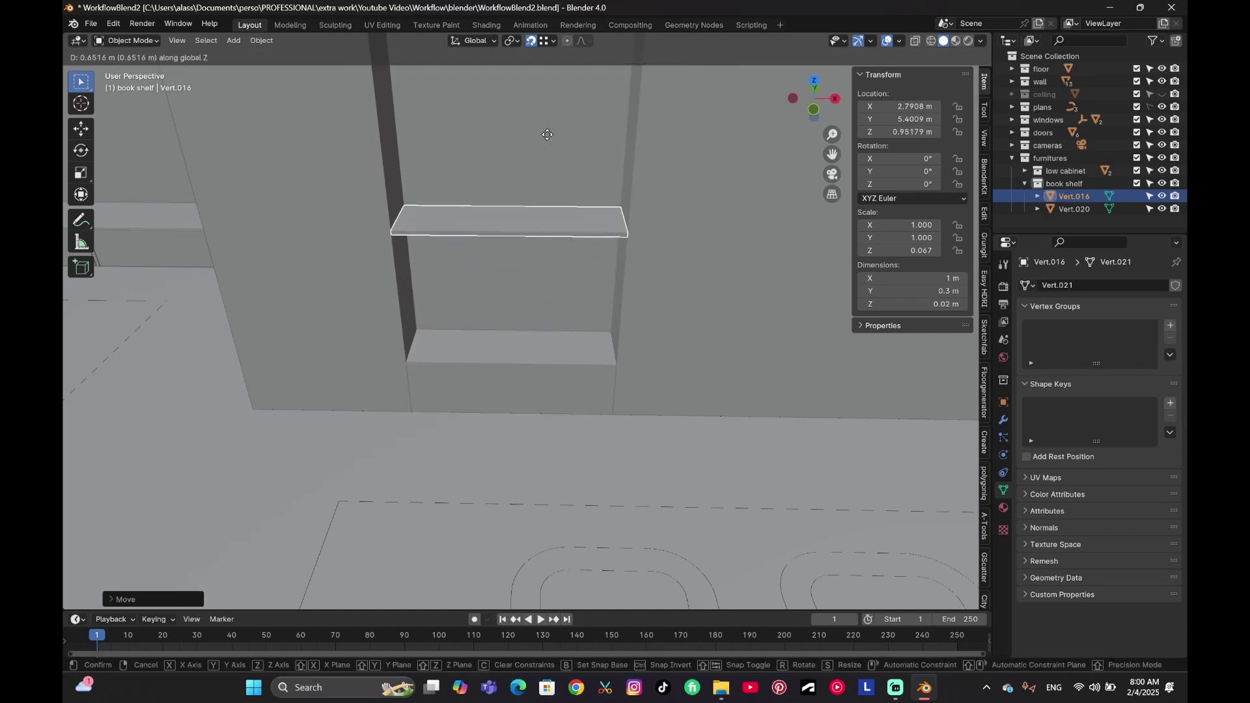
pyautogui.write('0.5')
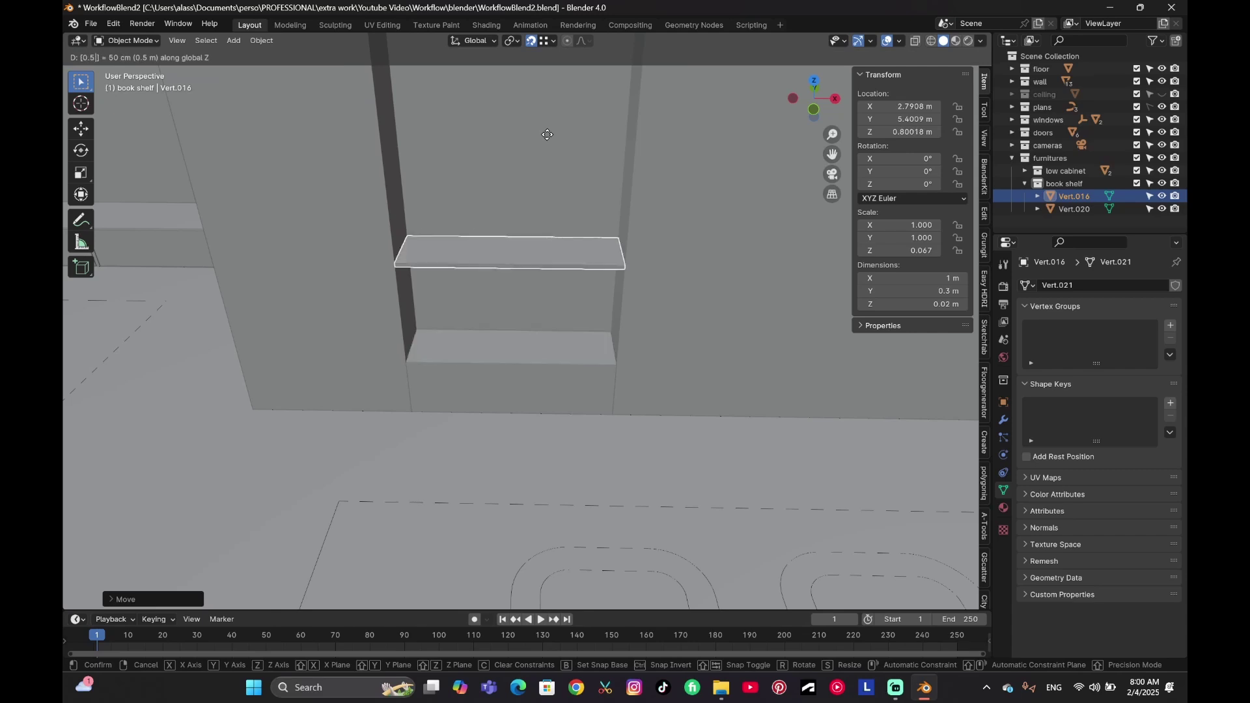
pyautogui.press('Return')
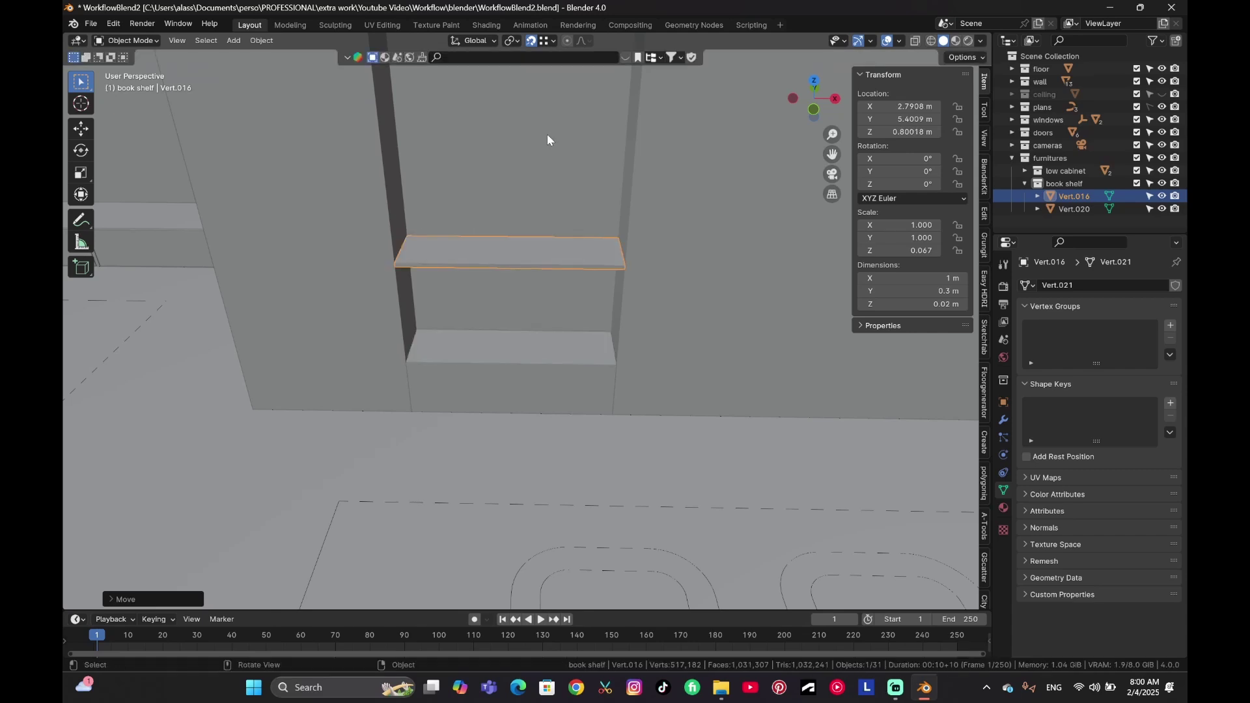
# Add an Array modifier to the shelf and set its relative offset X factor to 0.
pyautogui.moveTo(604, 130); pyautogui.dragTo(795, 394, button='middle')
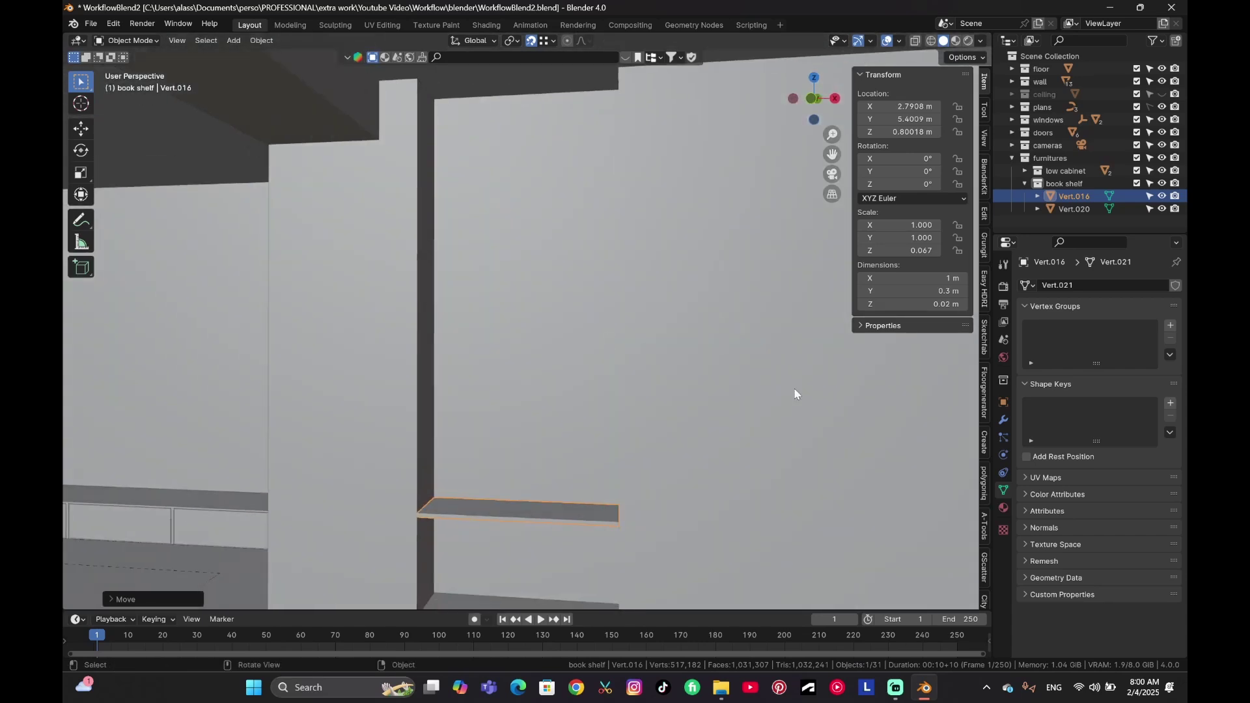
pyautogui.click(1004, 420)
pyautogui.click(1060, 283)
pyautogui.moveTo(1027, 324)
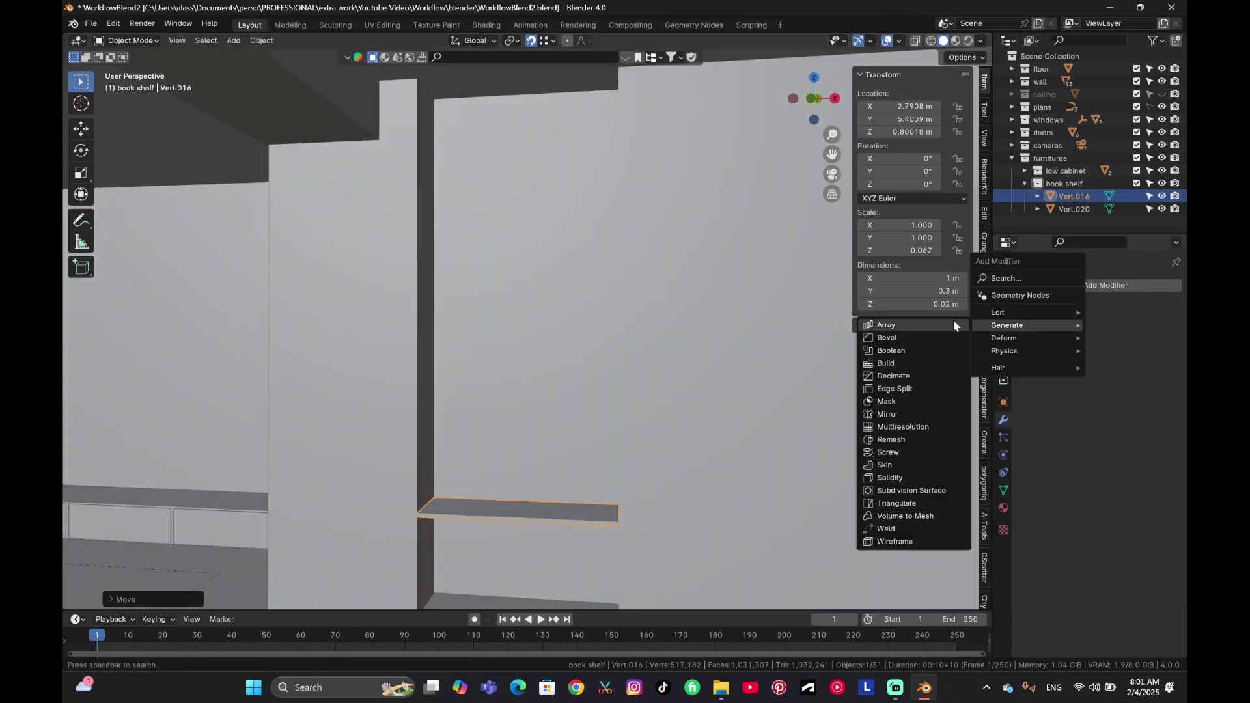
pyautogui.click(920, 322)
pyautogui.click(1123, 380)
pyautogui.write('0')
pyautogui.press('Return')
# Set the array's relative offset Z factor to 27.1 and its count to 3.
pyautogui.click(1122, 405)
pyautogui.write('24.7')
pyautogui.press('Return')
pyautogui.moveTo(1123, 405); pyautogui.dragTo(1145, 405)
pyautogui.click(1161, 341)
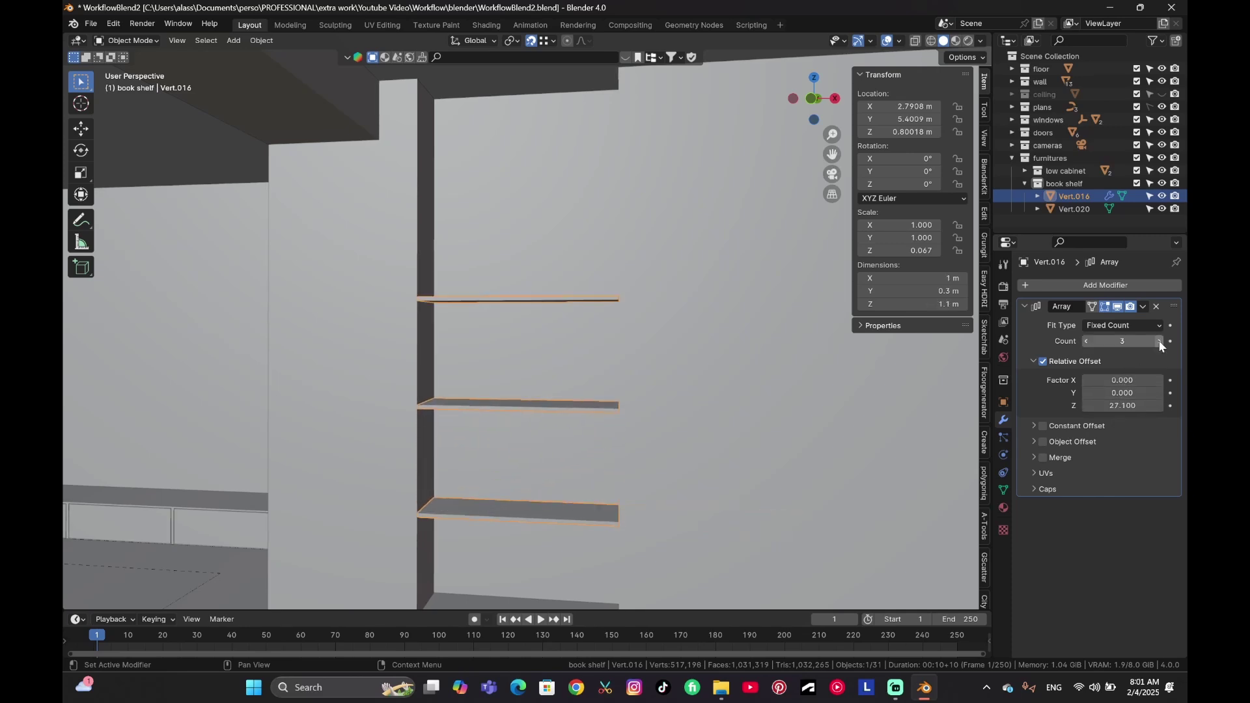
pyautogui.click(1161, 341)
pyautogui.click(1086, 341)
# Duplicate the shelf array 0.8 m straight down and remove the Array modifier from the copy.
pyautogui.moveTo(528, 354); pyautogui.dragTo(502, 325, button='middle')
pyautogui.scroll(6, 519, 299)
pyautogui.scroll(-5, 502, 325)
pyautogui.moveTo(440, 383); pyautogui.dragTo(608, 385, button='middle')
pyautogui.scroll(4, 565, 400)
pyautogui.hotkey('shift', 'd')
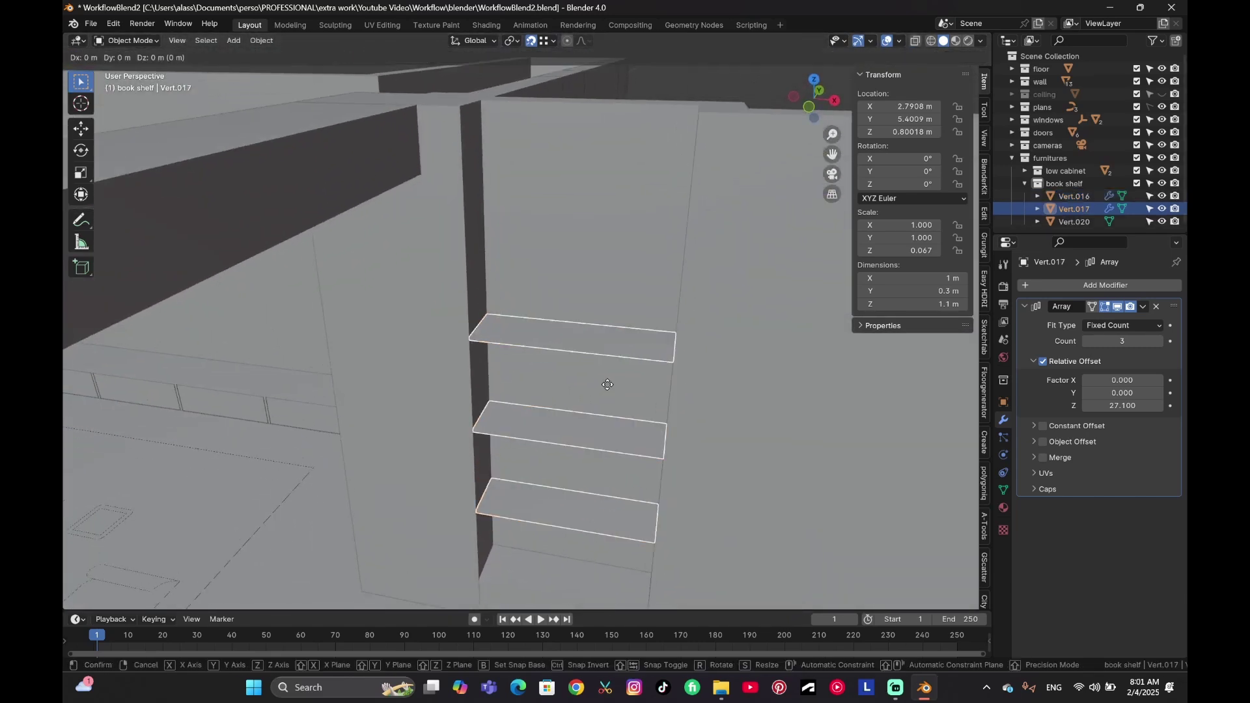
pyautogui.write('z-0.8')
pyautogui.press('Return')
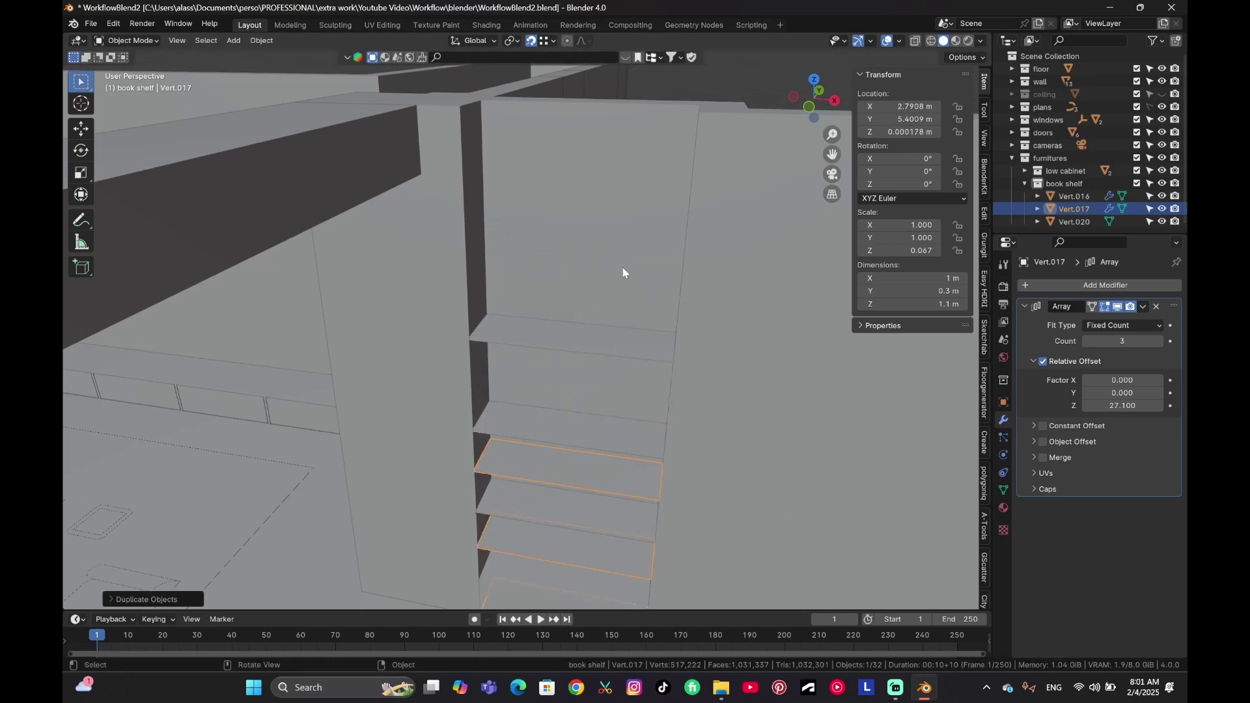
pyautogui.click(1157, 307)
# Move the copied board straight up and snap it to the top corner of the niche.
pyautogui.press('g')
pyautogui.press('z')
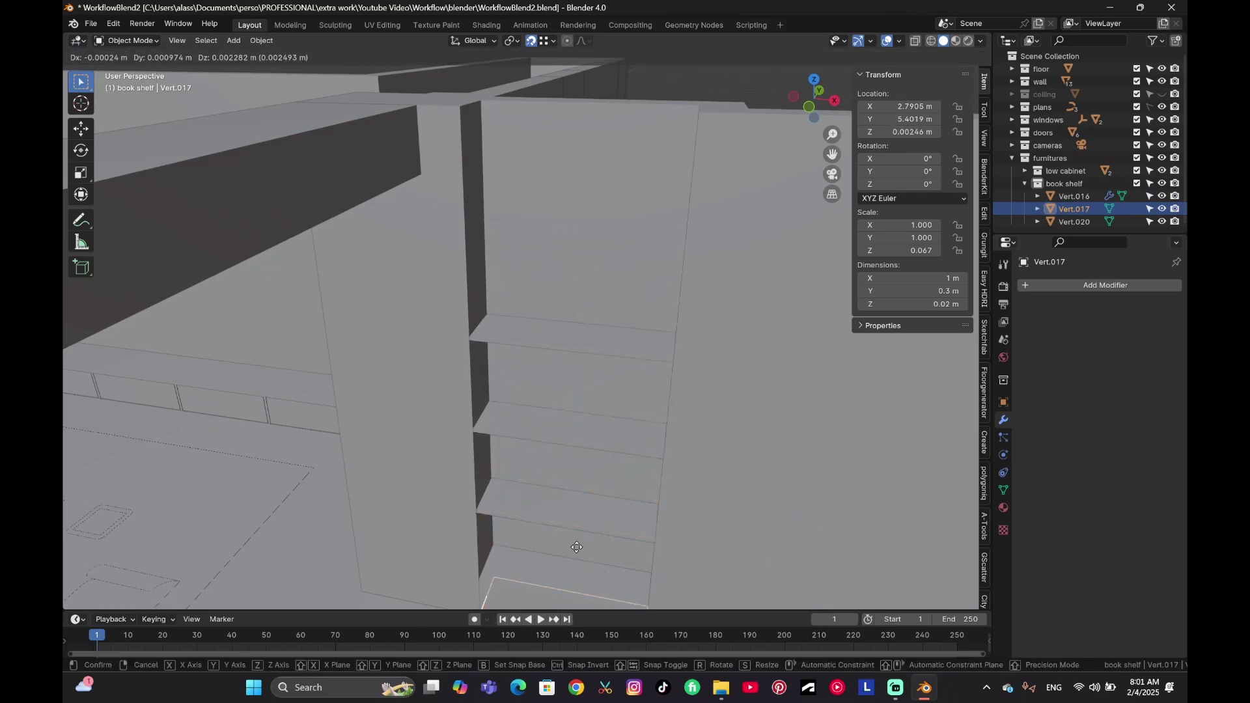
pyautogui.click(702, 106)
# Lower the bottom face of the top board by 0.5 m and return to Object Mode.
pyautogui.press('Tab')
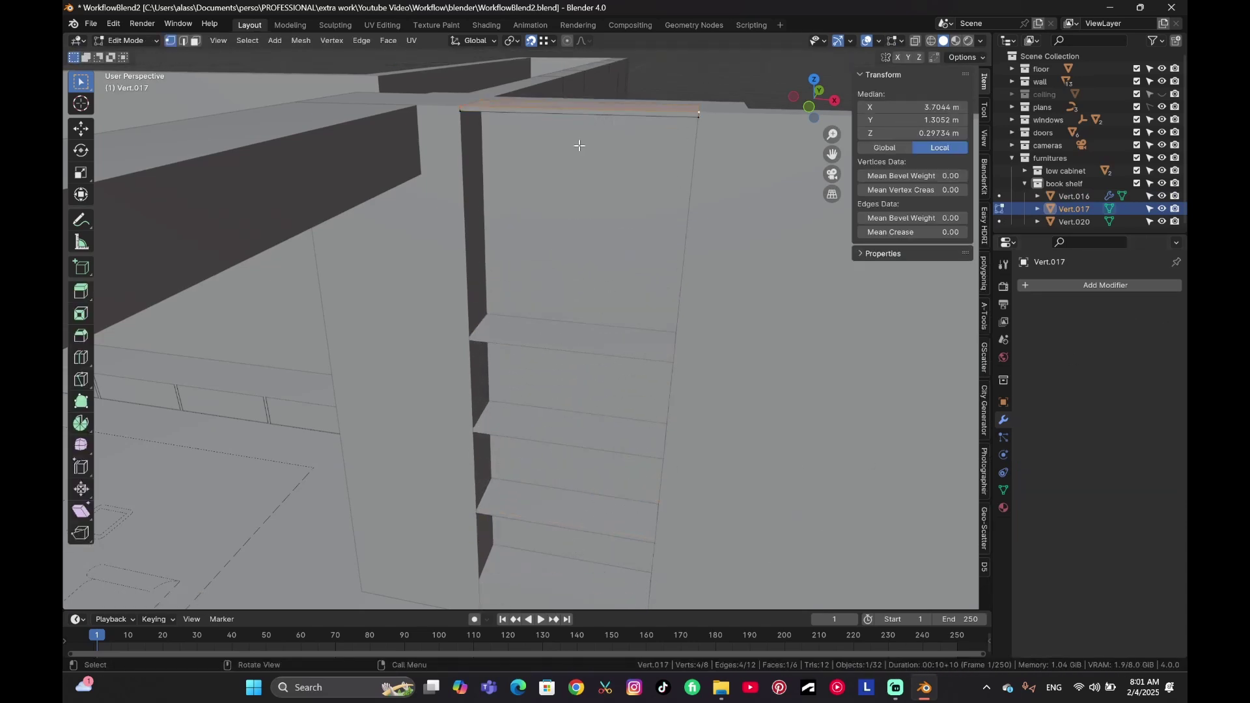
pyautogui.moveTo(583, 131); pyautogui.dragTo(581, 90, button='middle')
pyautogui.hotkey('alt', 'a')
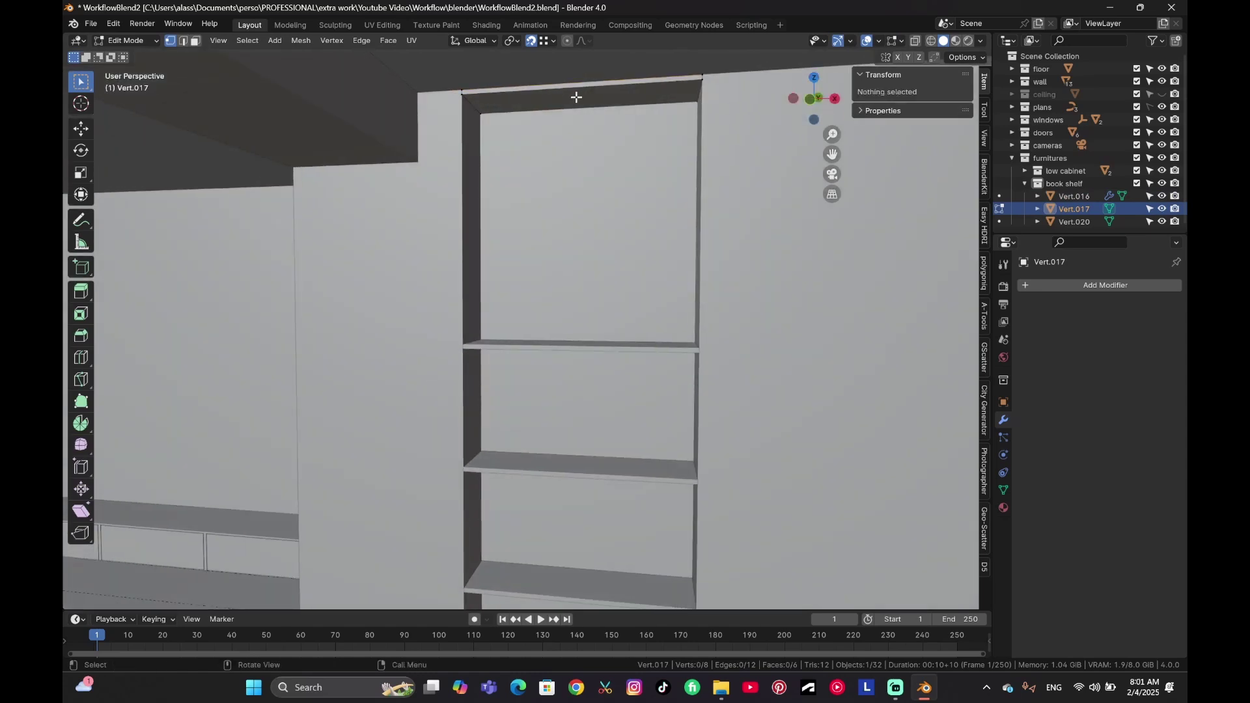
pyautogui.press('3')
pyautogui.click(576, 97)
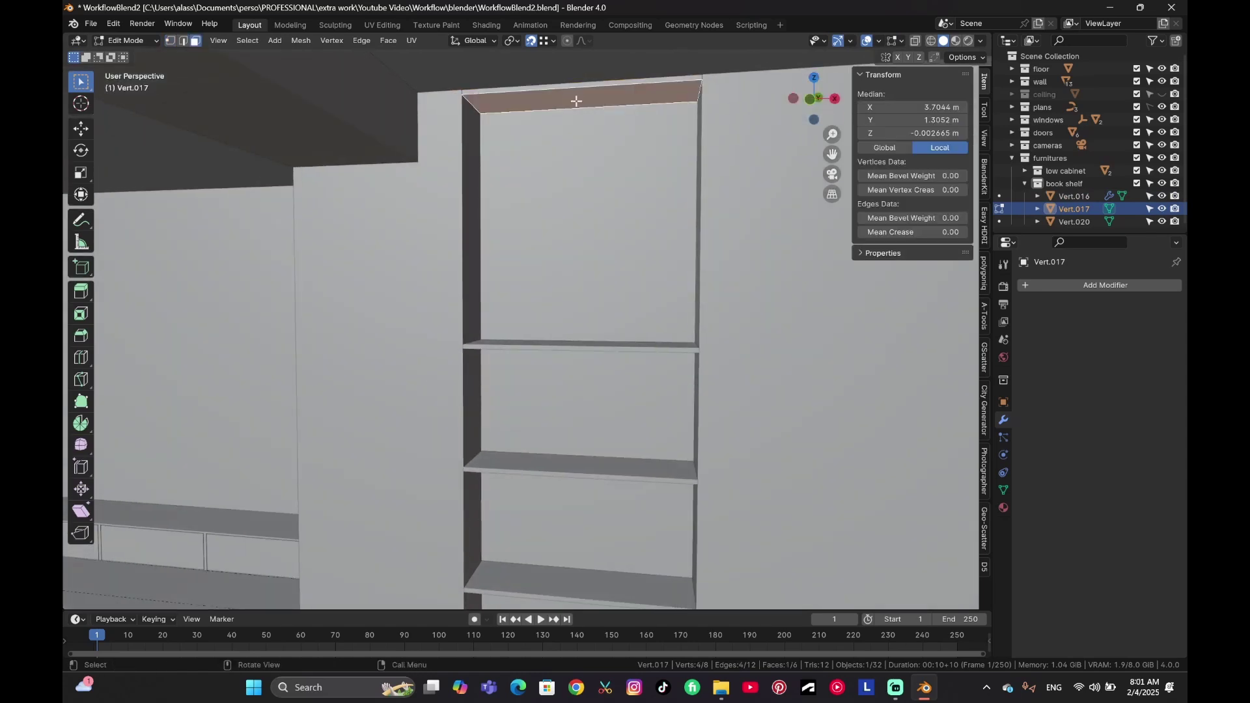
pyautogui.press('g')
pyautogui.press('z')
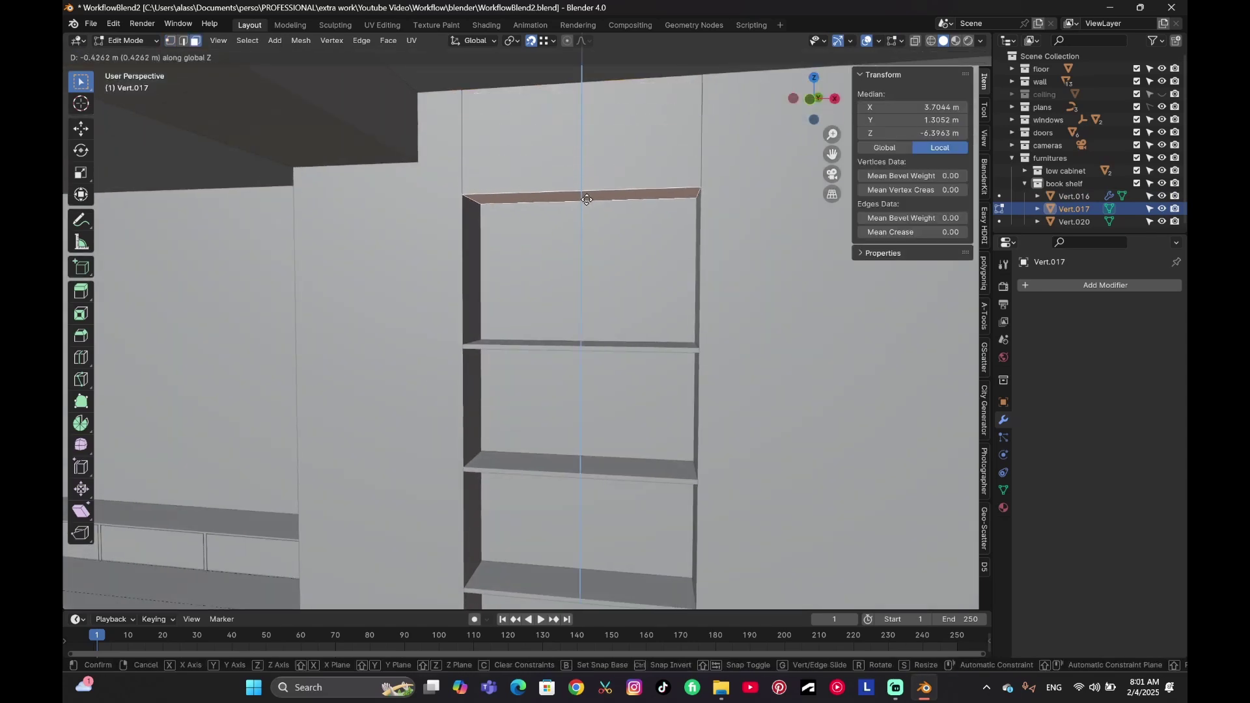
pyautogui.write('-0.5')
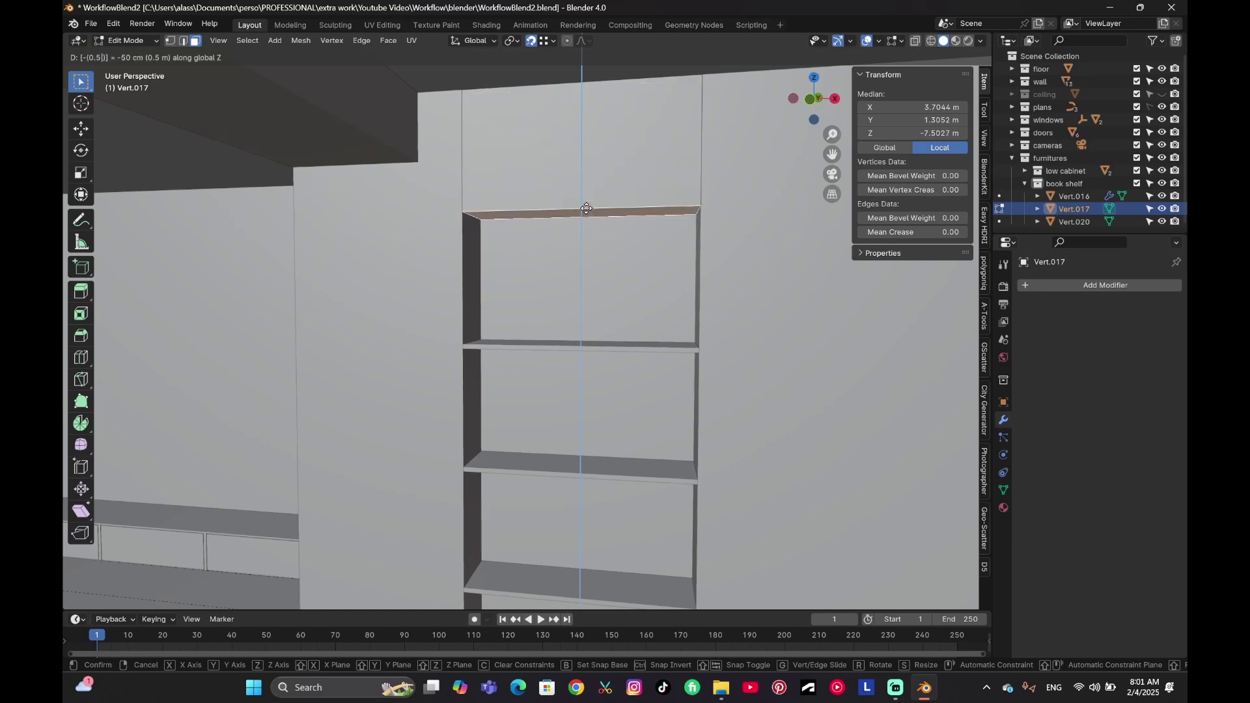
pyautogui.press('Return')
pyautogui.press('Tab')
# Deselect the board and examine the finished bookshelf within the room, from outside and through the camera.
pyautogui.moveTo(588, 209); pyautogui.dragTo(506, 378, button='middle')
pyautogui.scroll(2, 500, 381)
pyautogui.scroll(-12, 501, 381)
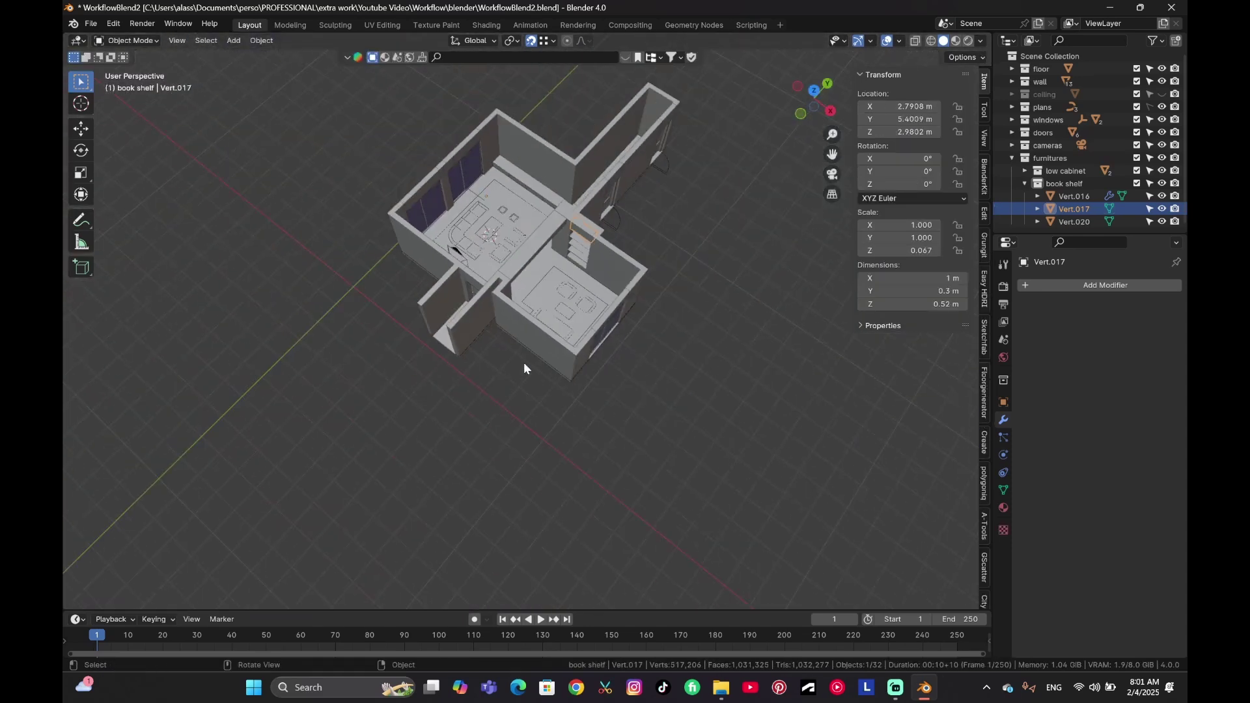
pyautogui.click(591, 353)
pyautogui.scroll(1, 510, 257)
pyautogui.moveTo(505, 250); pyautogui.dragTo(550, 214, button='middle')
pyautogui.scroll(2, 546, 209)
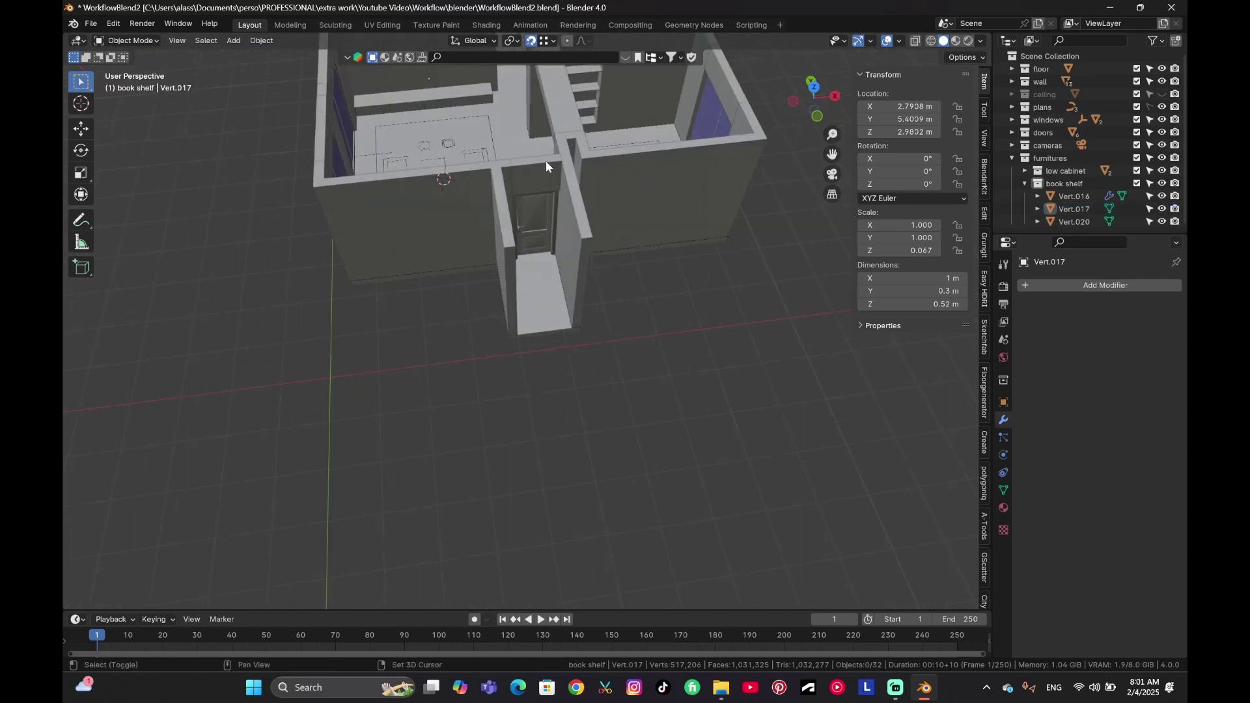
pyautogui.keyDown('shift'); pyautogui.moveTo(545, 162); pyautogui.dragTo(533, 334, button='middle'); pyautogui.keyUp('shift')
pyautogui.press('KP_0')
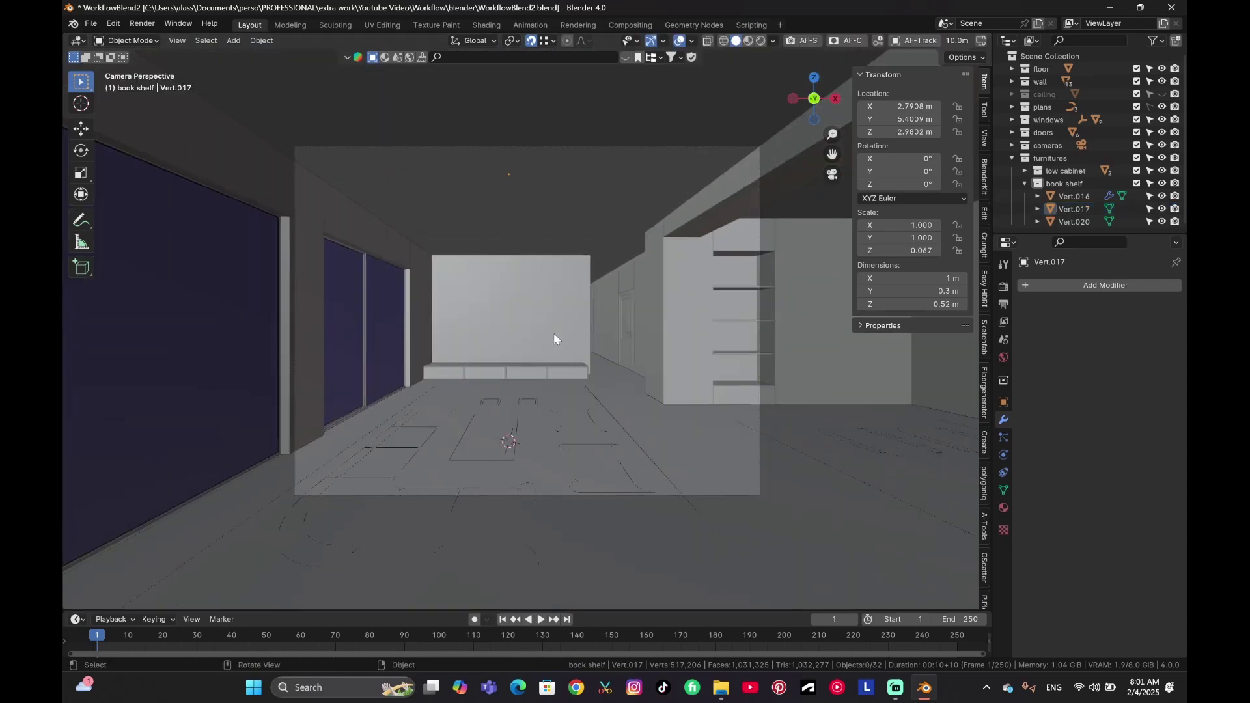
# Hide the windows and doors collections, select everything else and set each object's origin to its geometry.
pyautogui.click(1161, 121)
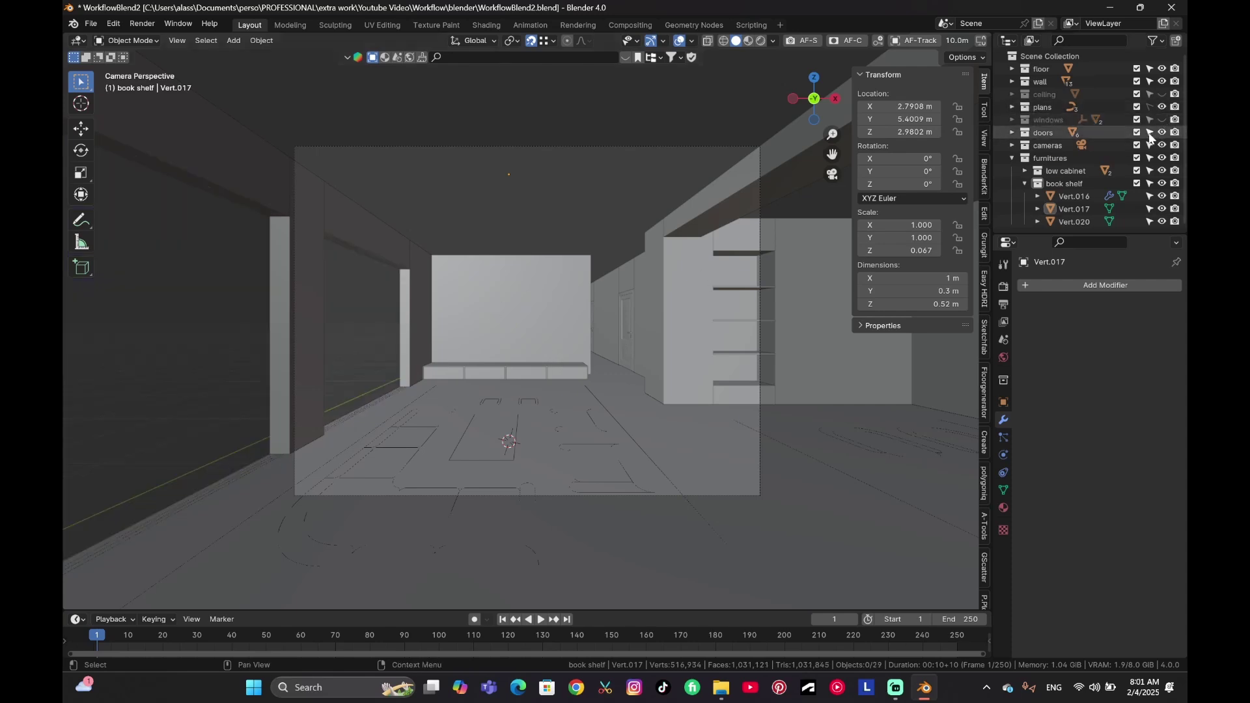
pyautogui.click(1163, 133)
pyautogui.moveTo(636, 267); pyautogui.dragTo(608, 314, button='middle')
pyautogui.scroll(-5, 623, 325)
pyautogui.press('a')
pyautogui.scroll(5, 607, 315)
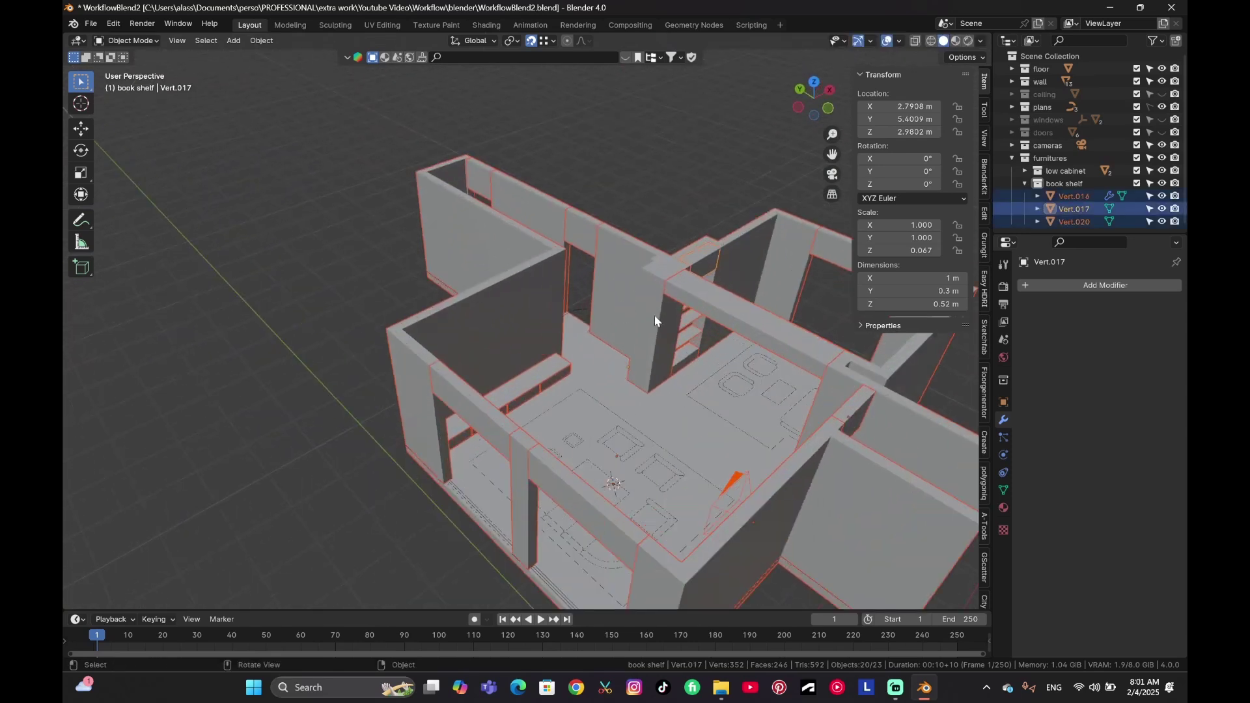
pyautogui.rightClick(647, 319)
pyautogui.moveTo(647, 319)
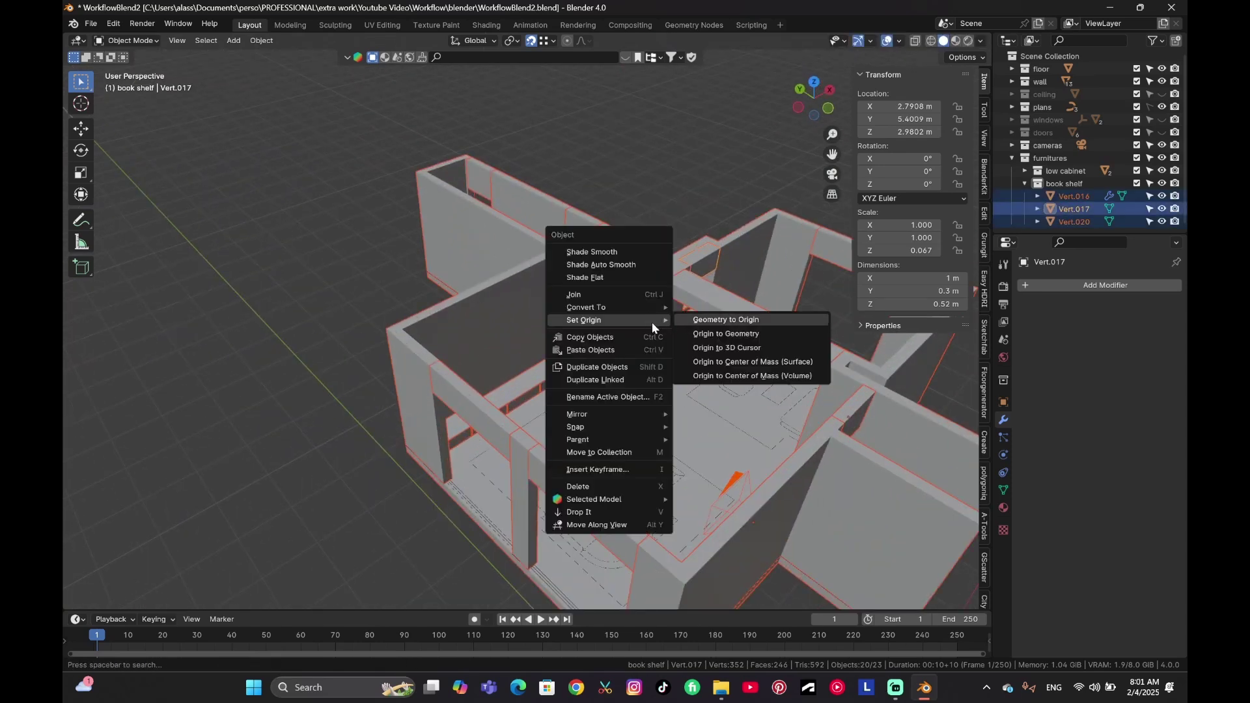
pyautogui.click(762, 333)
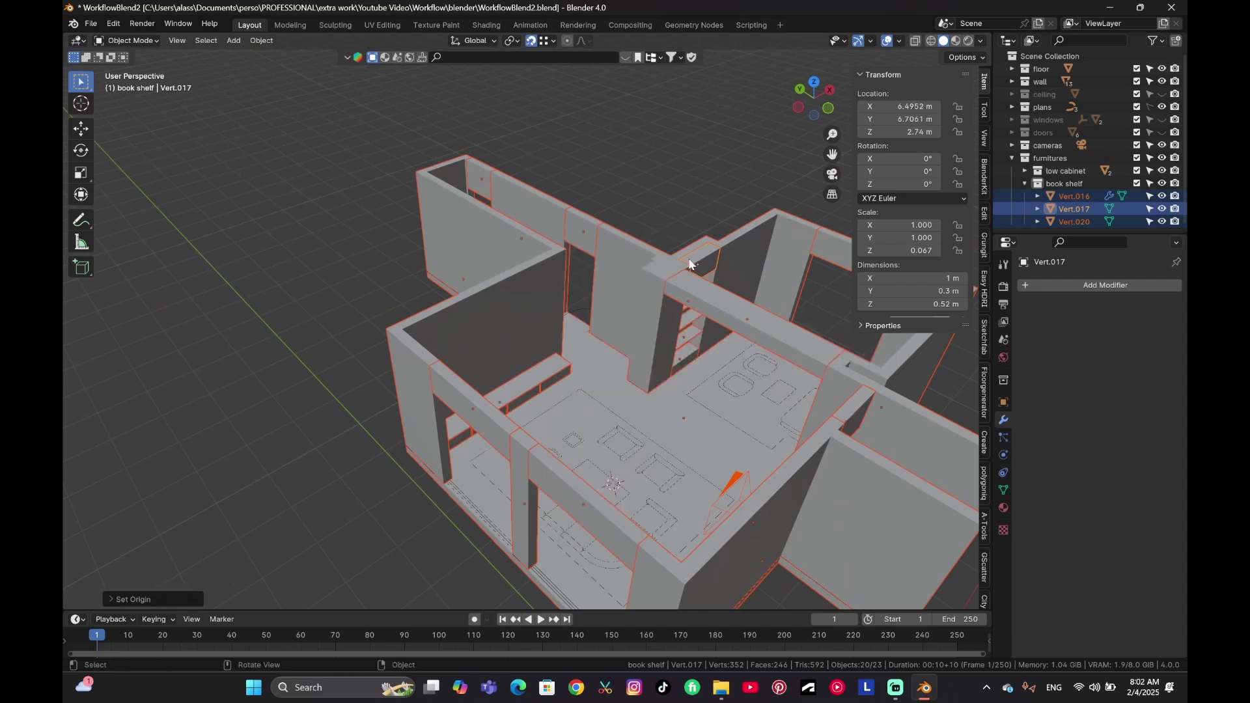
# Deselect all, unhide the ceiling, windows and doors collections, and return to the camera view.
pyautogui.click(703, 186)
pyautogui.click(1162, 93)
pyautogui.moveTo(1162, 119); pyautogui.dragTo(1161, 132)
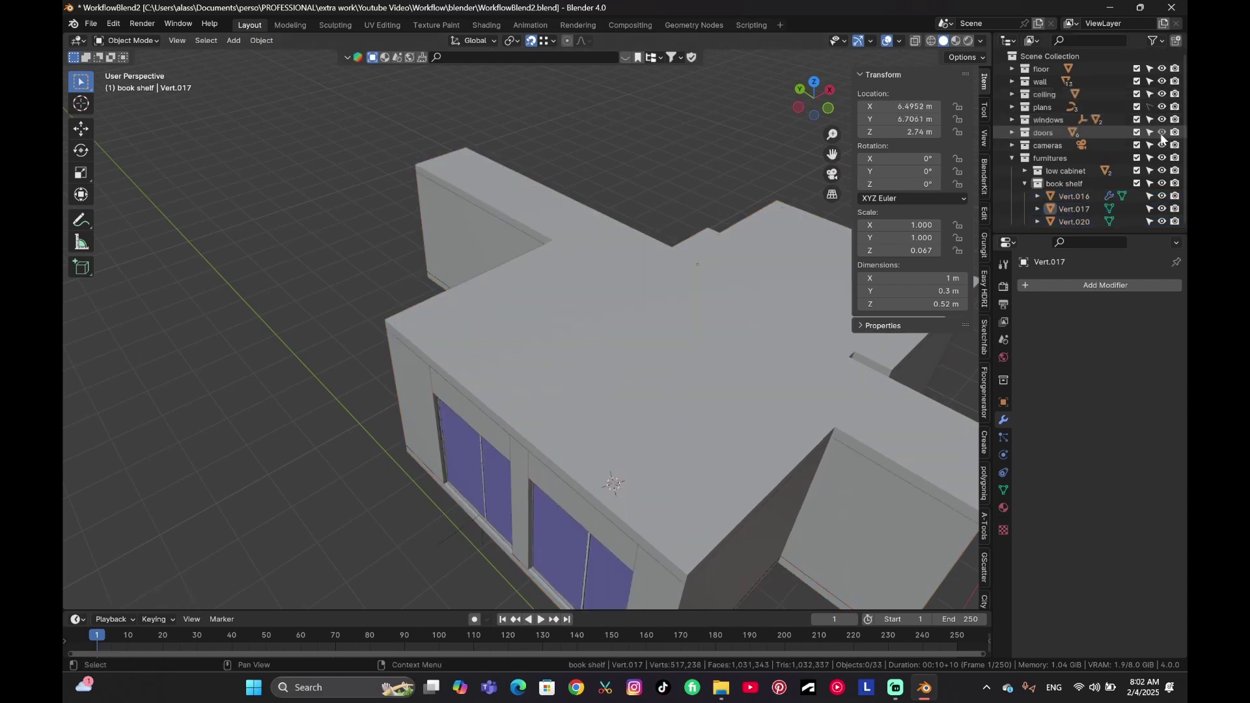
pyautogui.press('KP_0')
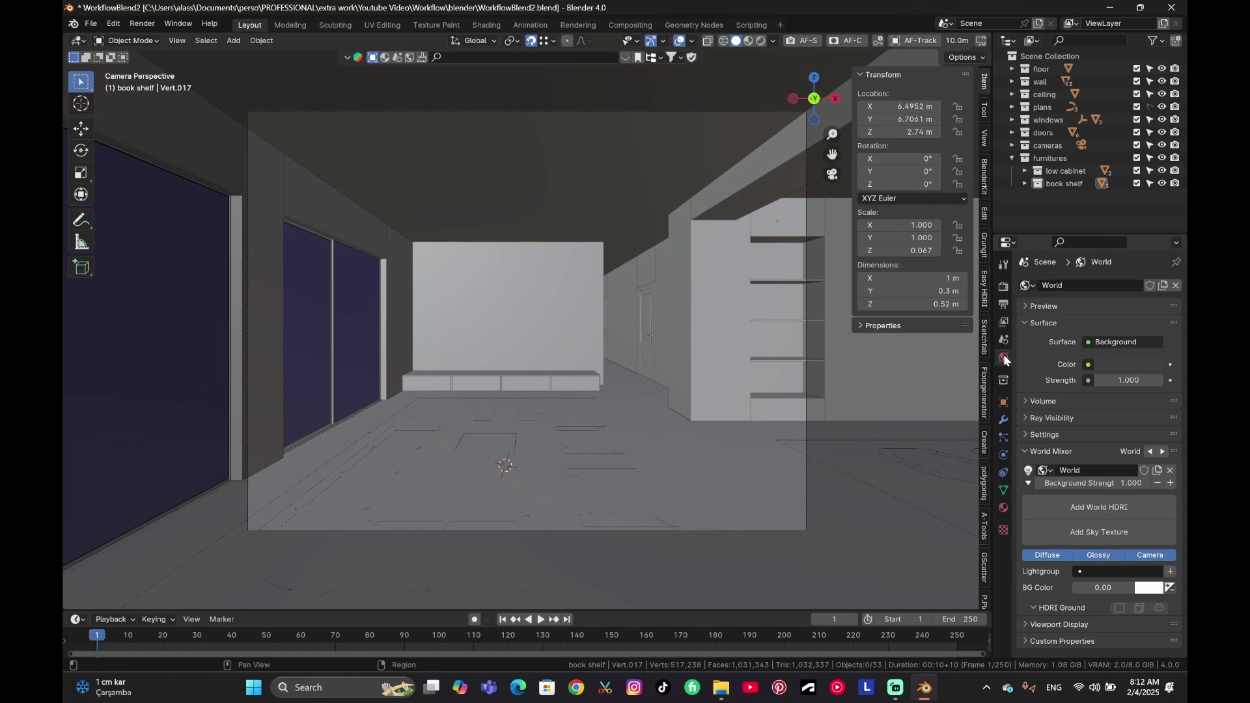
# Assign a Sky Texture to the world background color and switch the viewport to rendered shading.
pyautogui.click(1089, 365)
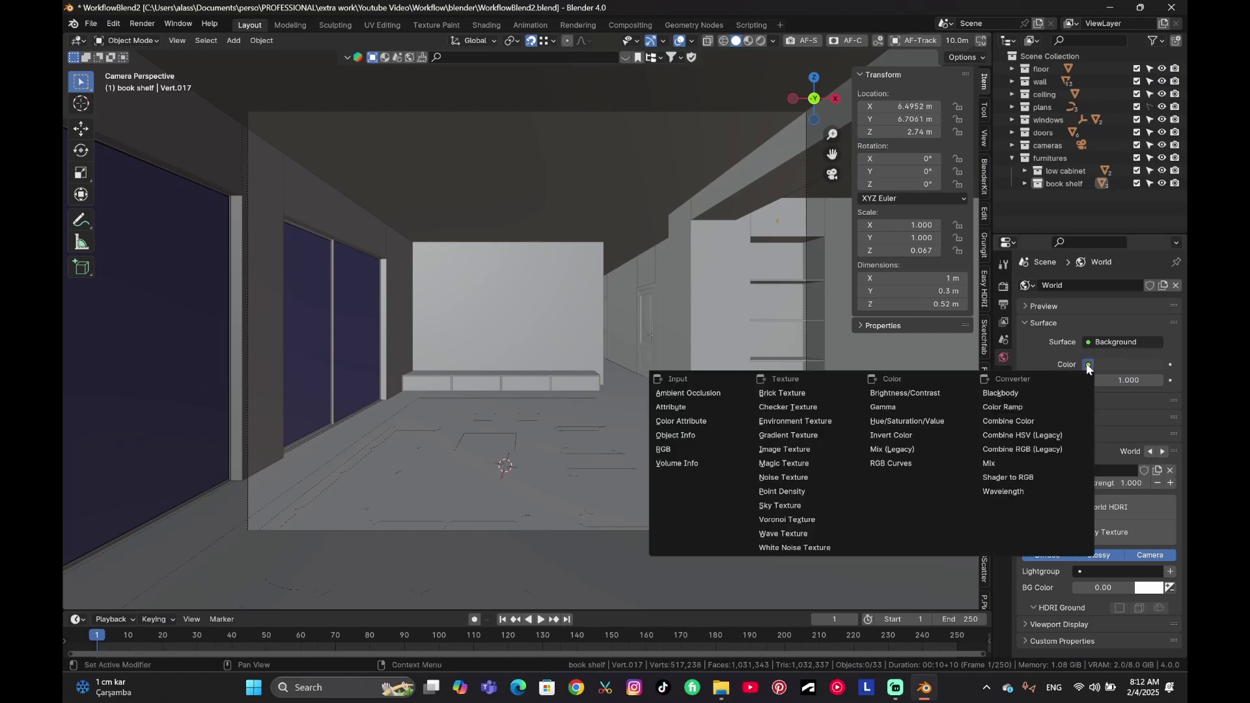
pyautogui.click(807, 507)
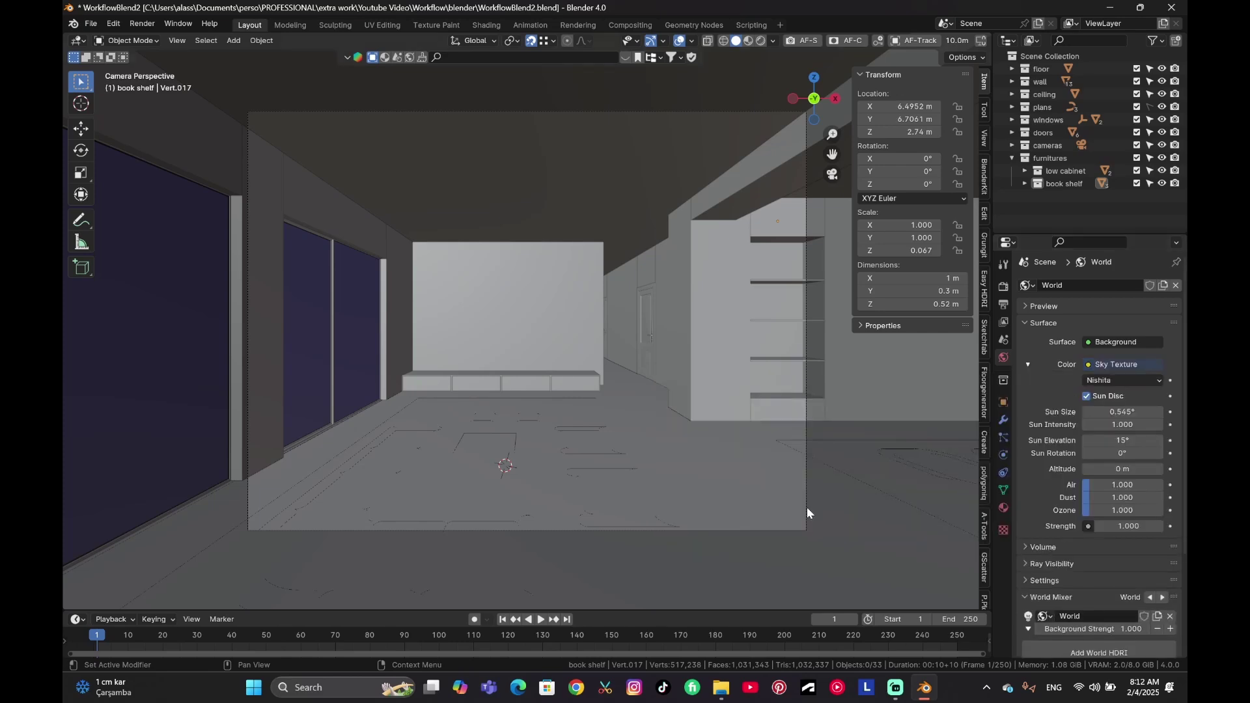
pyautogui.click(760, 41)
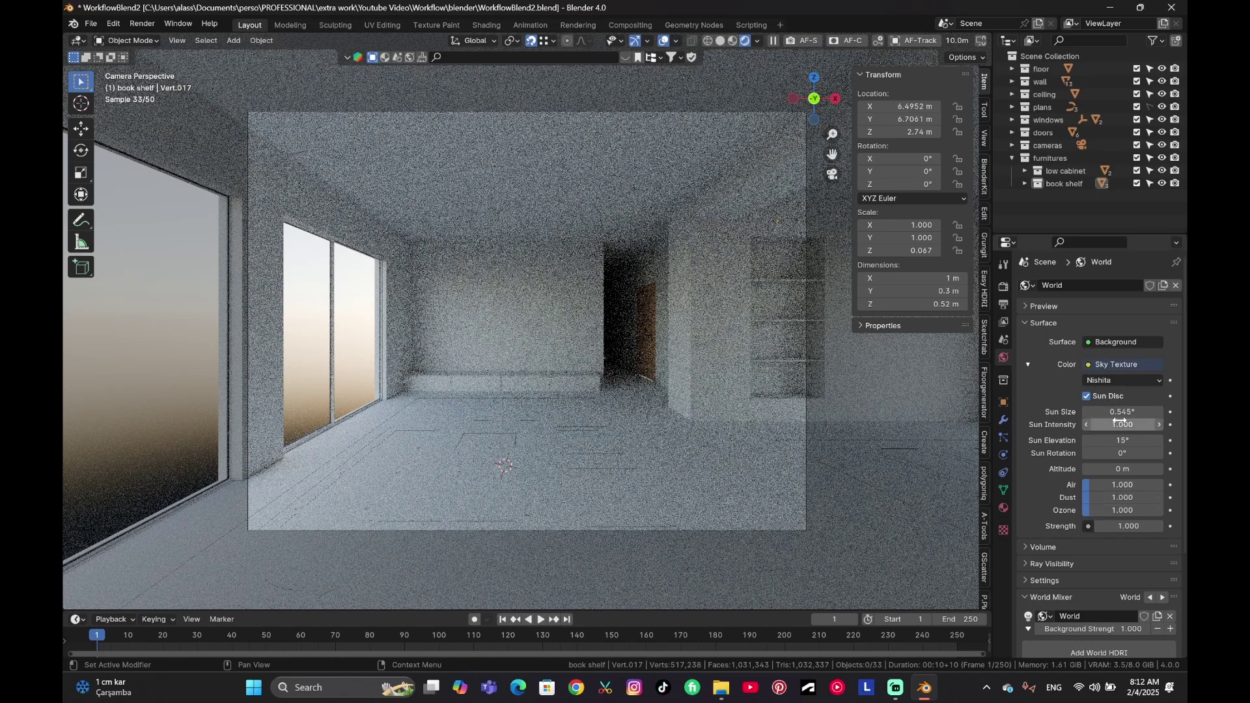
# Set the sky texture's altitude to 2000 m and its ozone to 4, trying 6 for the ozone first.
pyautogui.click(1131, 467)
pyautogui.write('2000')
pyautogui.press('Return')
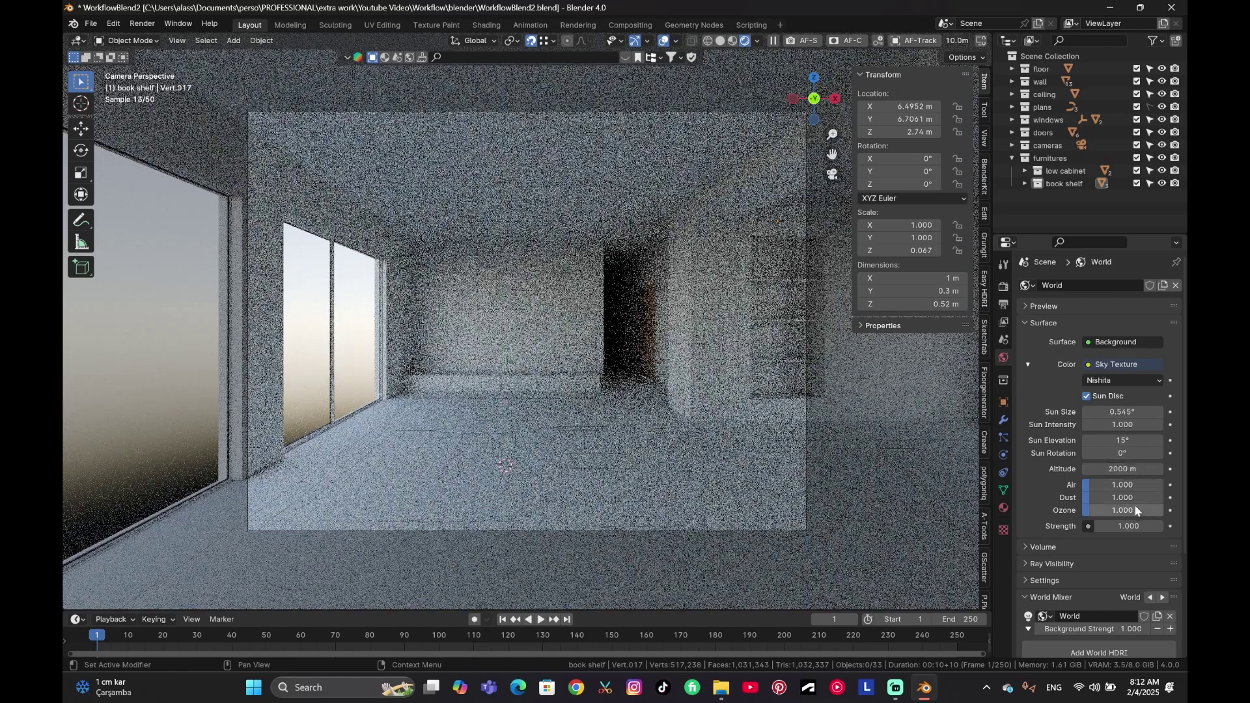
pyautogui.click(1135, 508)
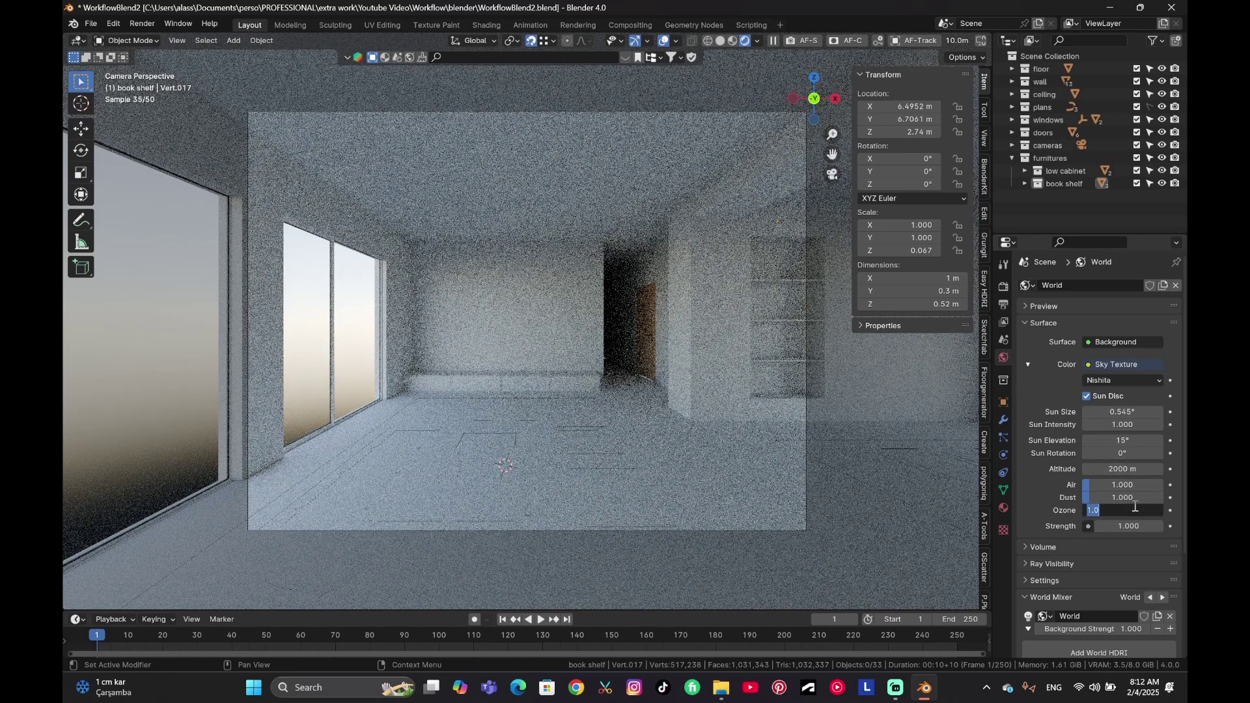
pyautogui.write('6')
pyautogui.press('Return')
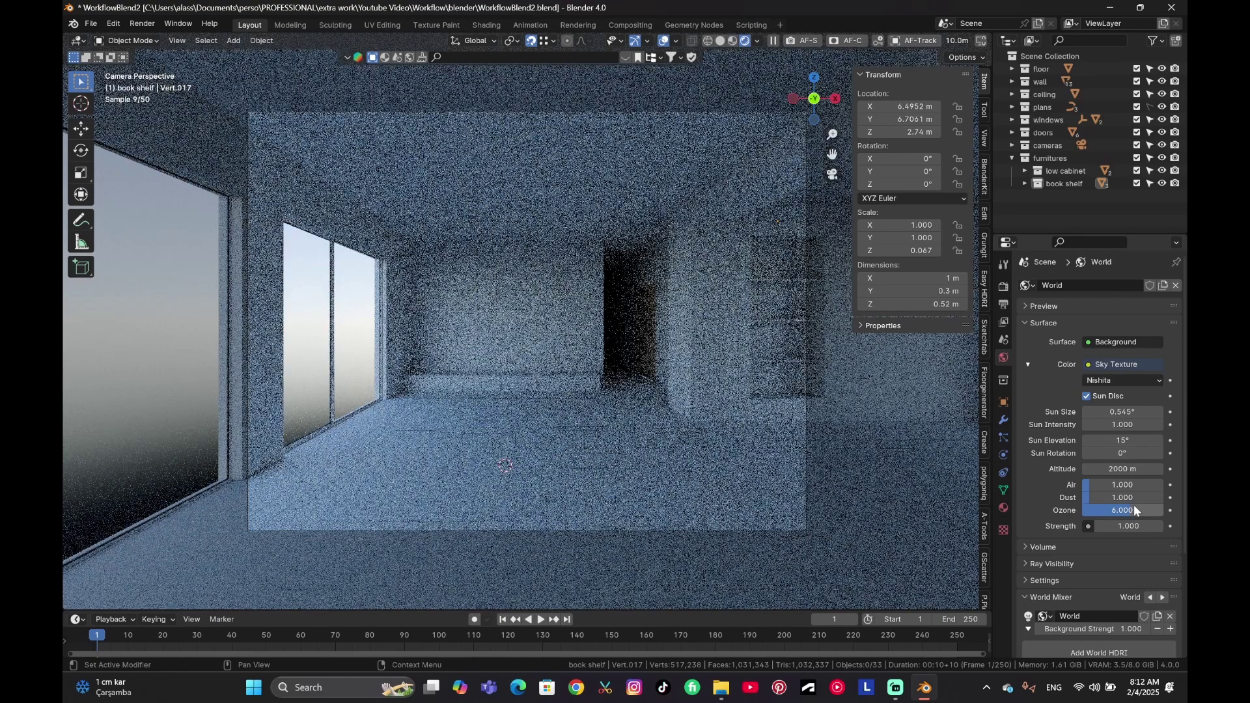
pyautogui.click(1134, 509)
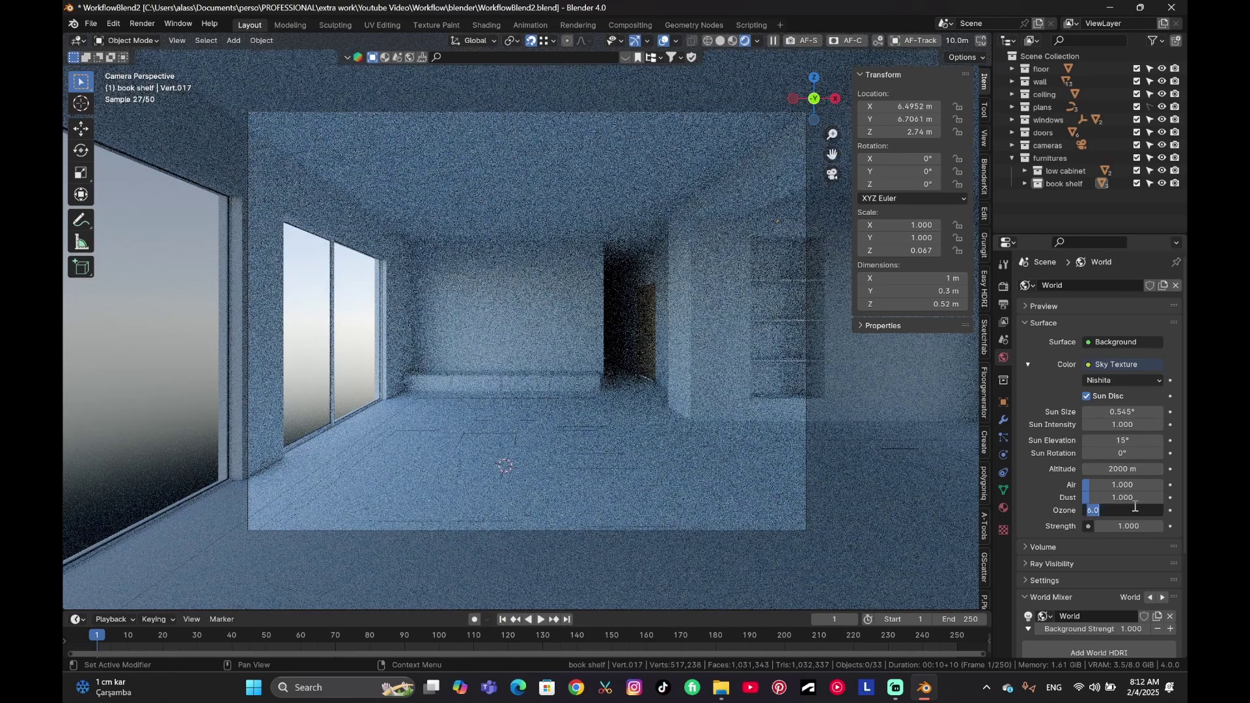
pyautogui.write('4')
pyautogui.press('Return')
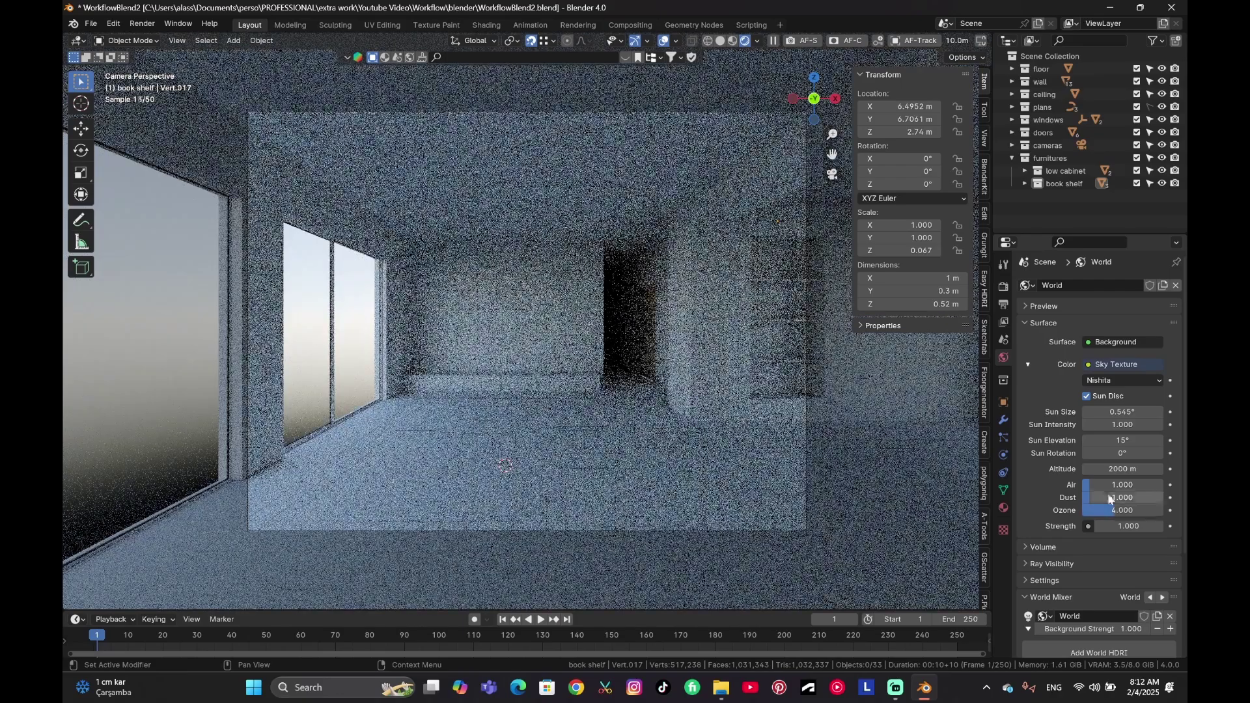
# Set the sky's sun elevation to 27.5° and sun rotation to 250°, and save the file.
pyautogui.moveTo(1123, 442)
pyautogui.mouseDown()
pyautogui.moveTo(1155, 442)
pyautogui.moveTo(1132, 443)
pyautogui.mouseUp()
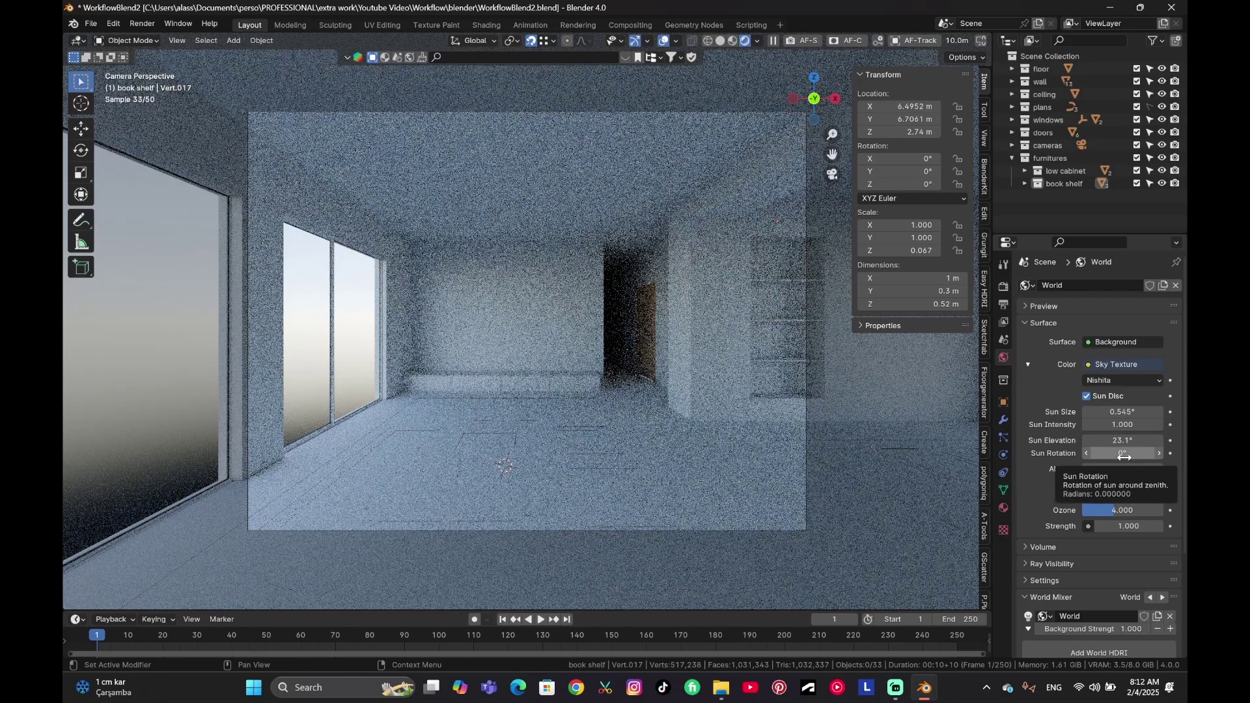
pyautogui.moveTo(1124, 457); pyautogui.dragTo(1130, 457)
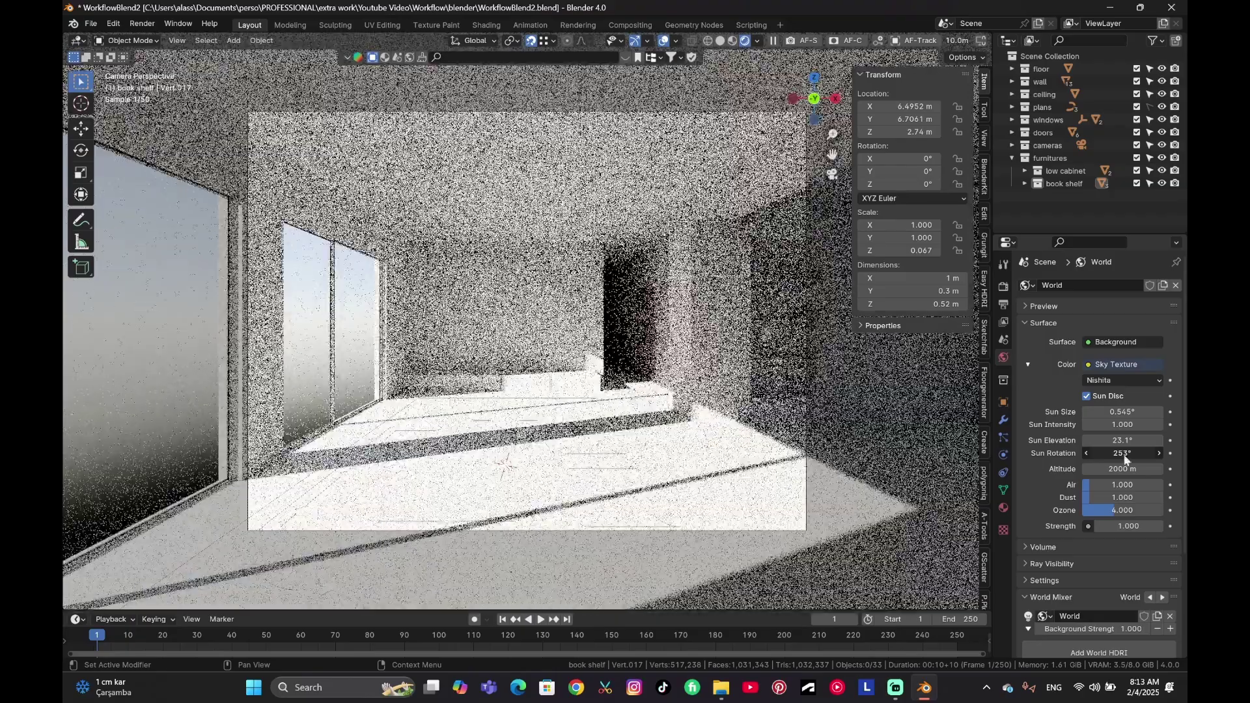
pyautogui.moveTo(1123, 441)
pyautogui.mouseDown()
pyautogui.moveTo(1141, 441)
pyautogui.moveTo(1117, 454)
pyautogui.moveTo(1132, 441)
pyautogui.mouseUp()
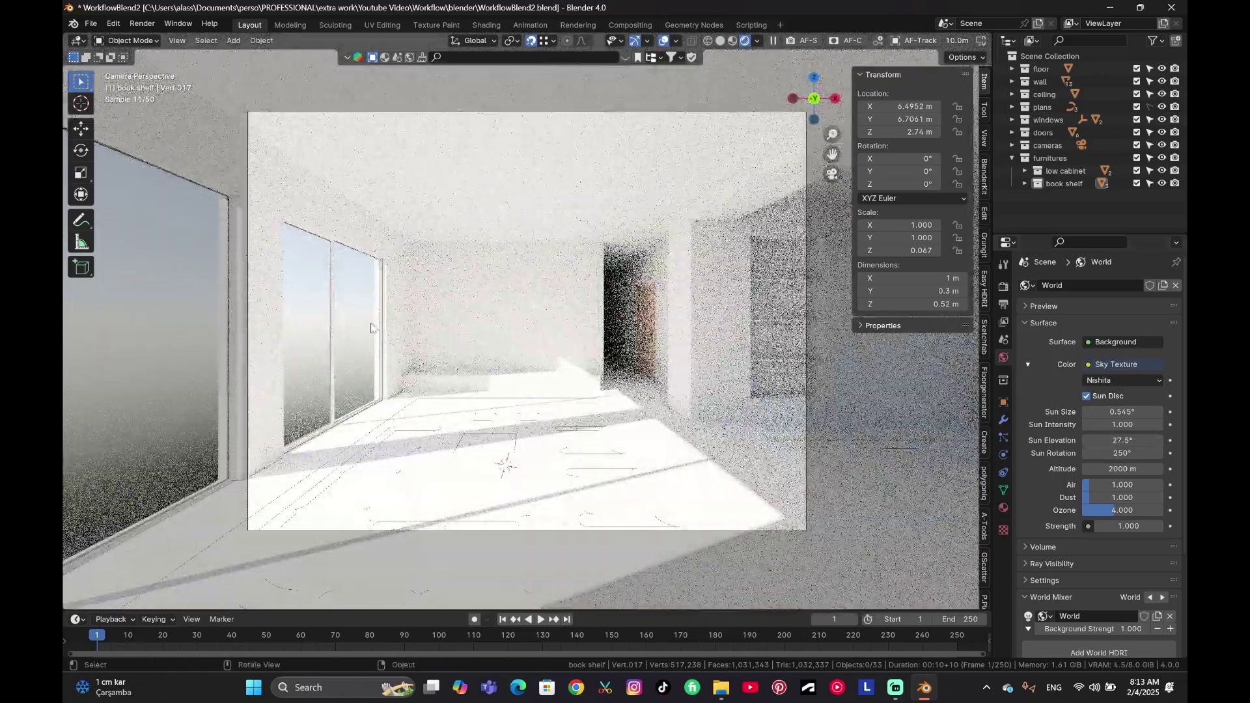
pyautogui.hotkey('ctrl', 's')
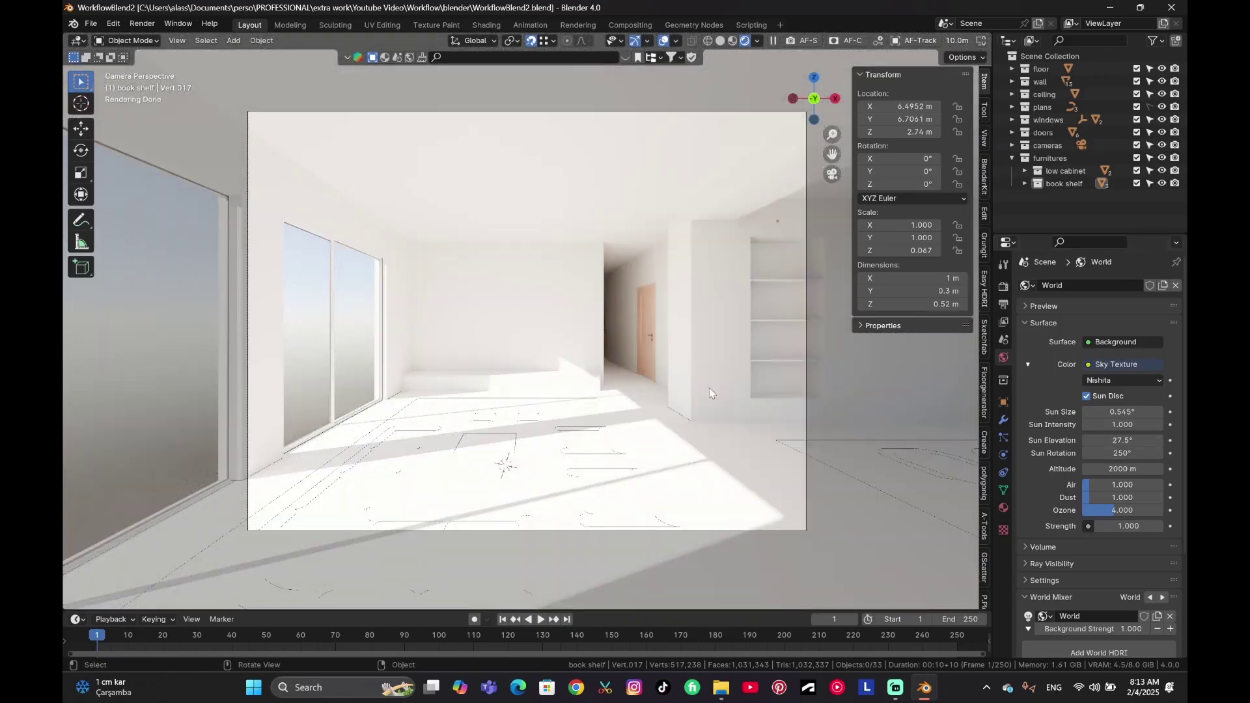